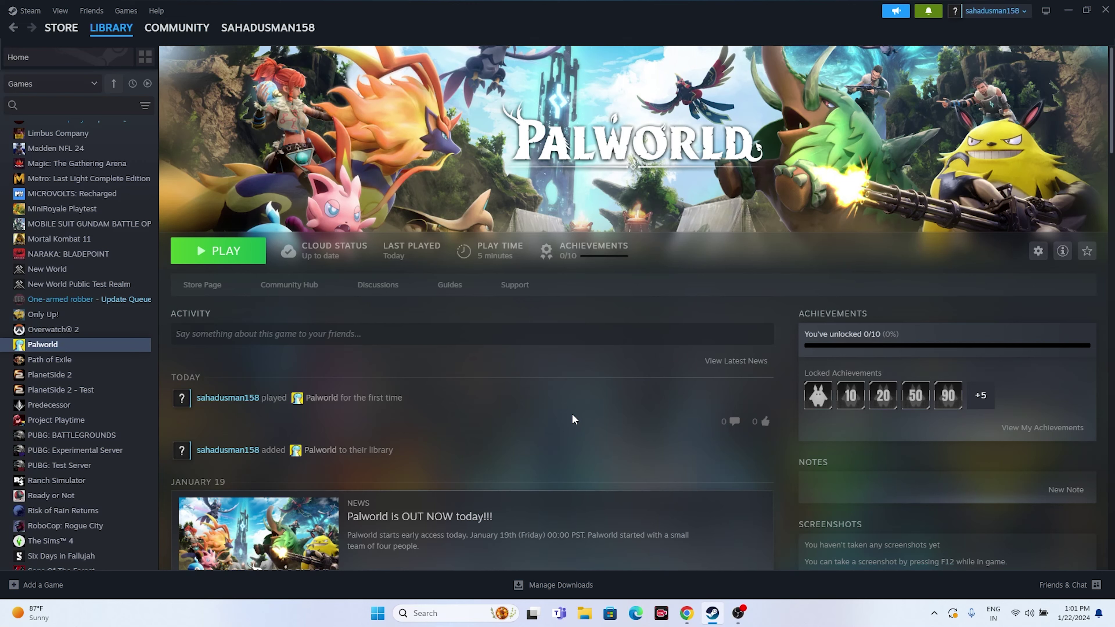
Display the computer's power options, including Restart, and dismiss them without choosing one.
{"action": "left_click", "coordinate": [377, 615]}
{"action": "left_click", "coordinate": [377, 614]}
{"action": "left_click", "coordinate": [378, 614]}
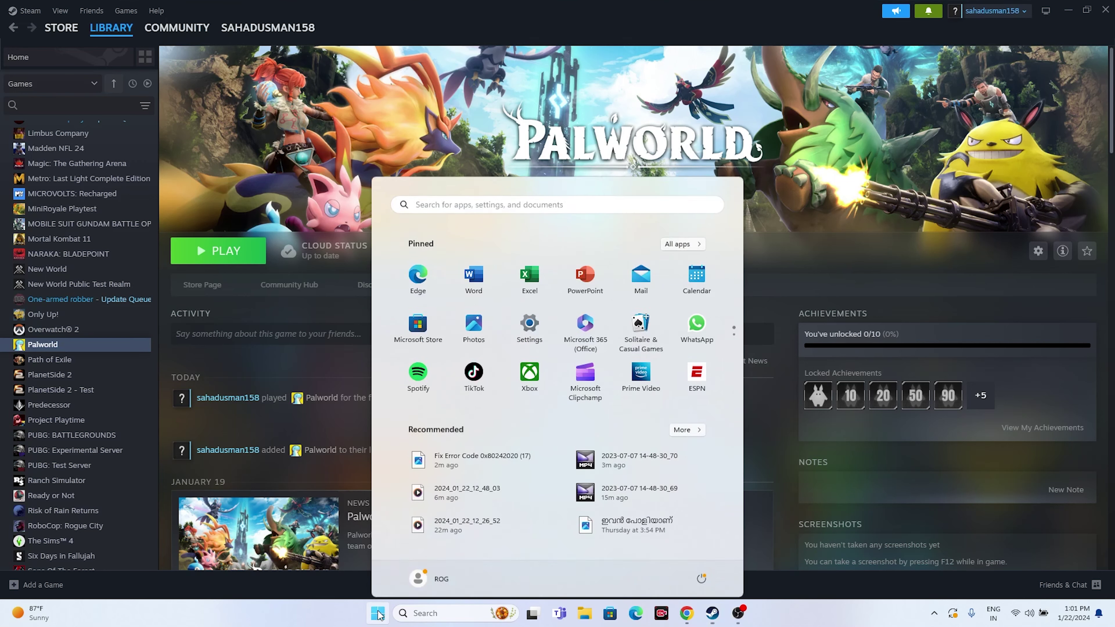
{"action": "left_click", "coordinate": [700, 577]}
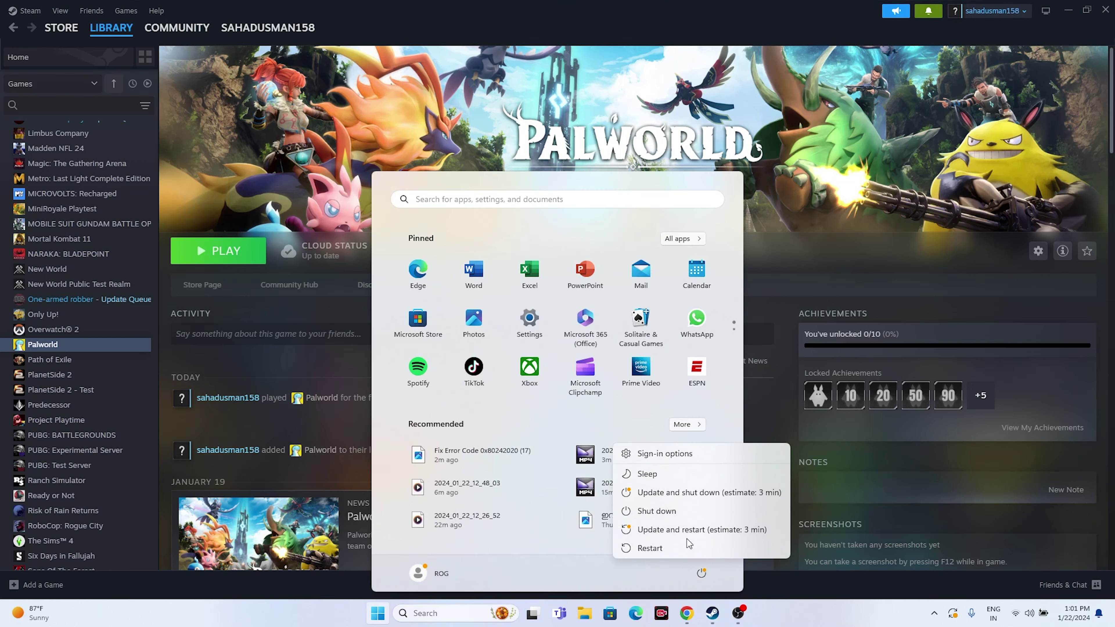
{"action": "left_click", "coordinate": [807, 621]}
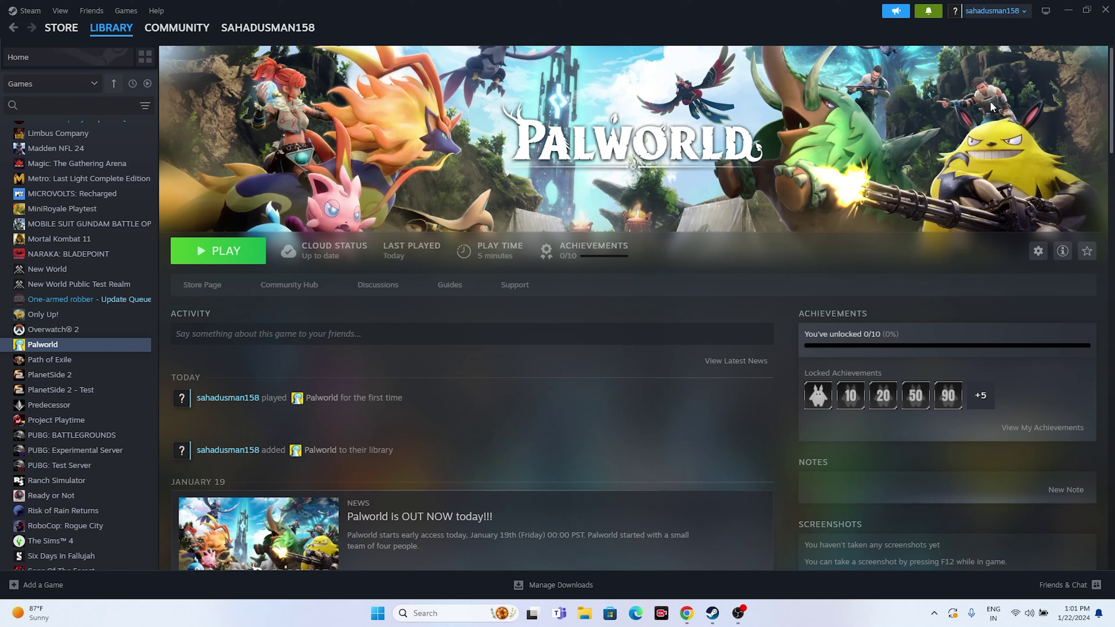
Browse Palworld's local installation folder from its Steam properties, locate the Palworld application, and close the folder window.
{"action": "right_click", "coordinate": [48, 347]}
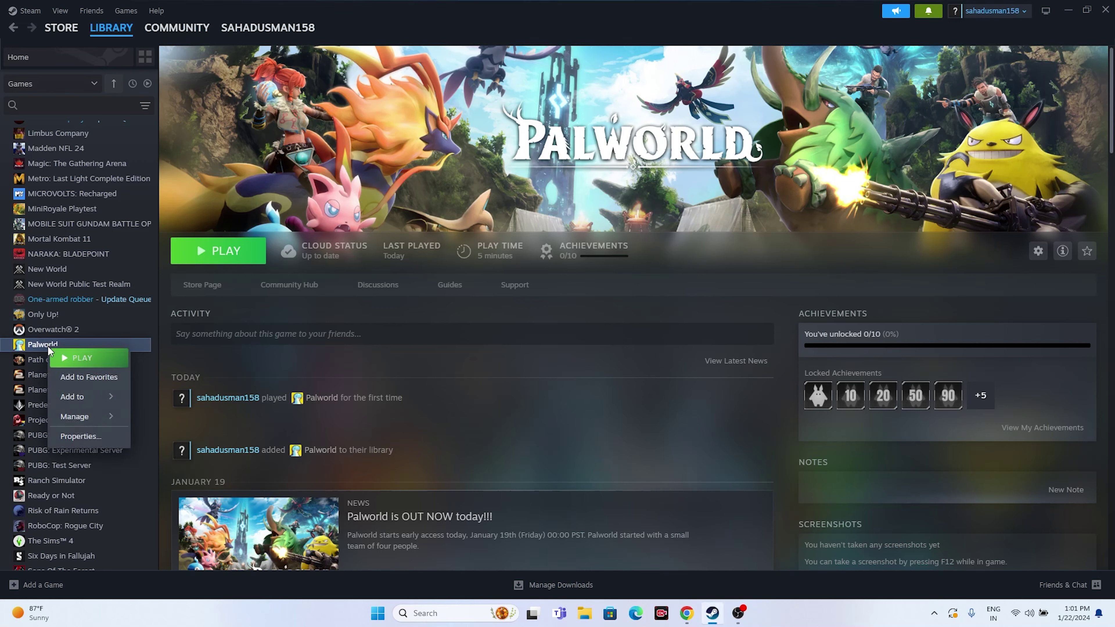
{"action": "left_click", "coordinate": [77, 436]}
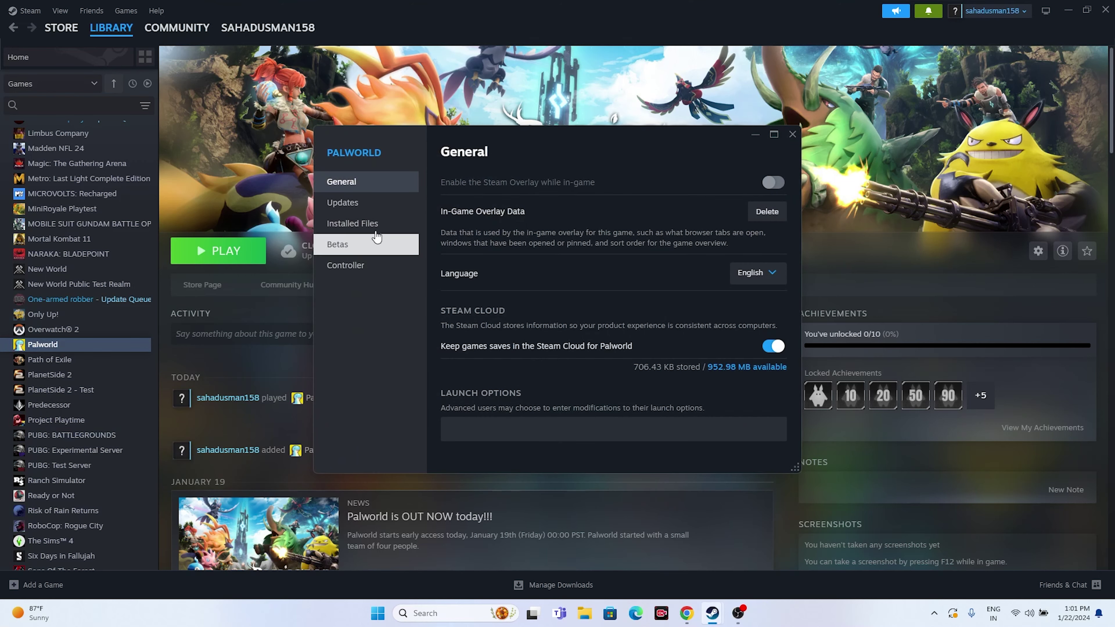
{"action": "left_click", "coordinate": [374, 225]}
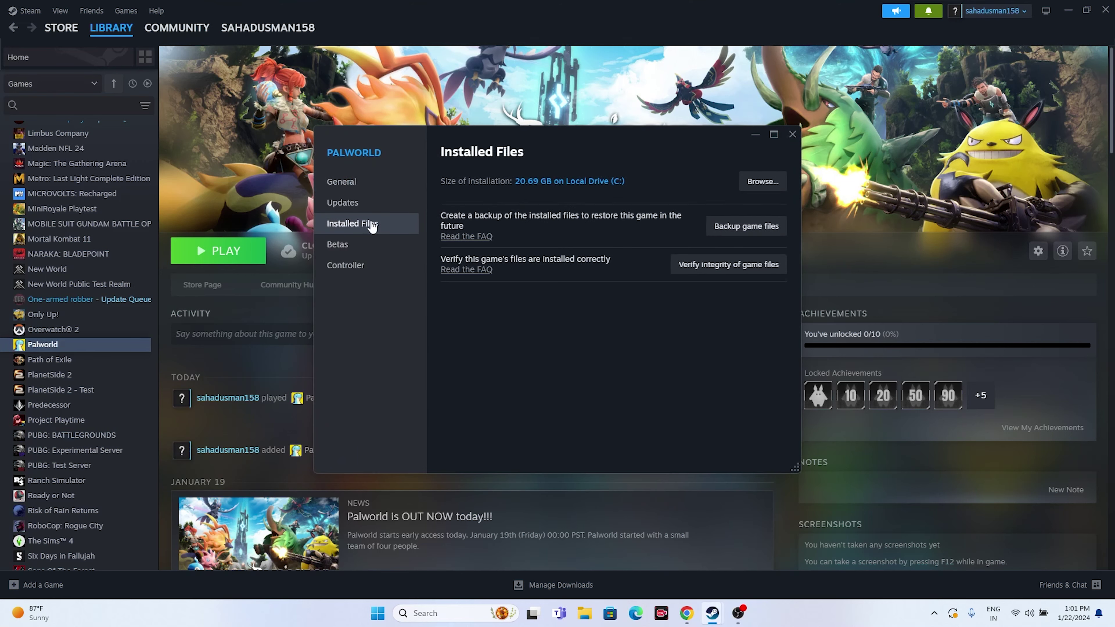
{"action": "left_click", "coordinate": [763, 181]}
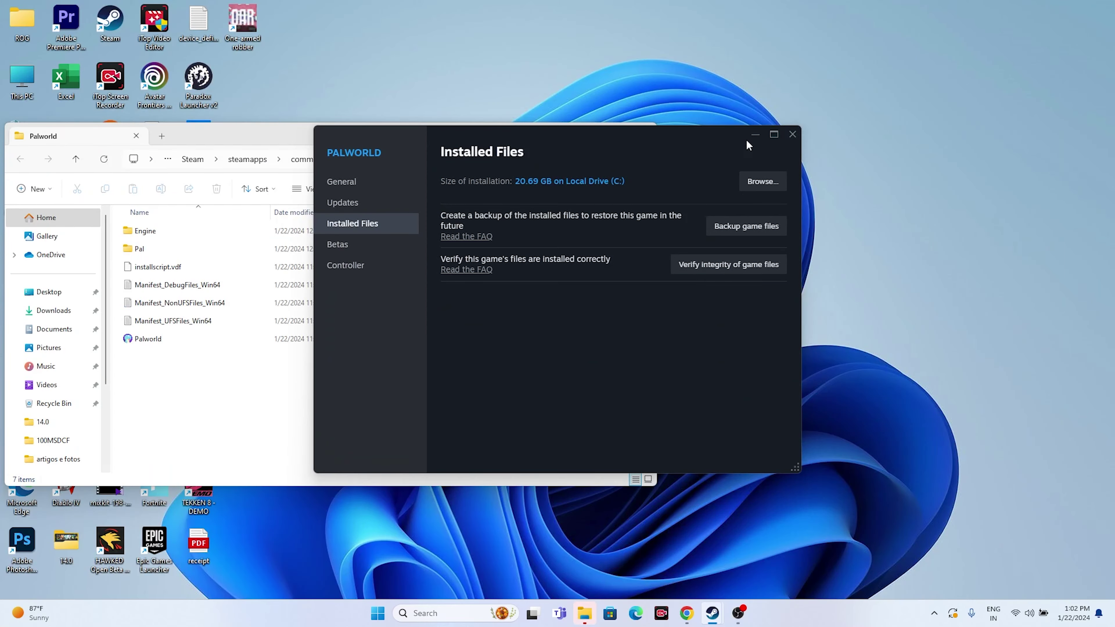
{"action": "left_click", "coordinate": [792, 134]}
{"action": "left_click", "coordinate": [617, 136]}
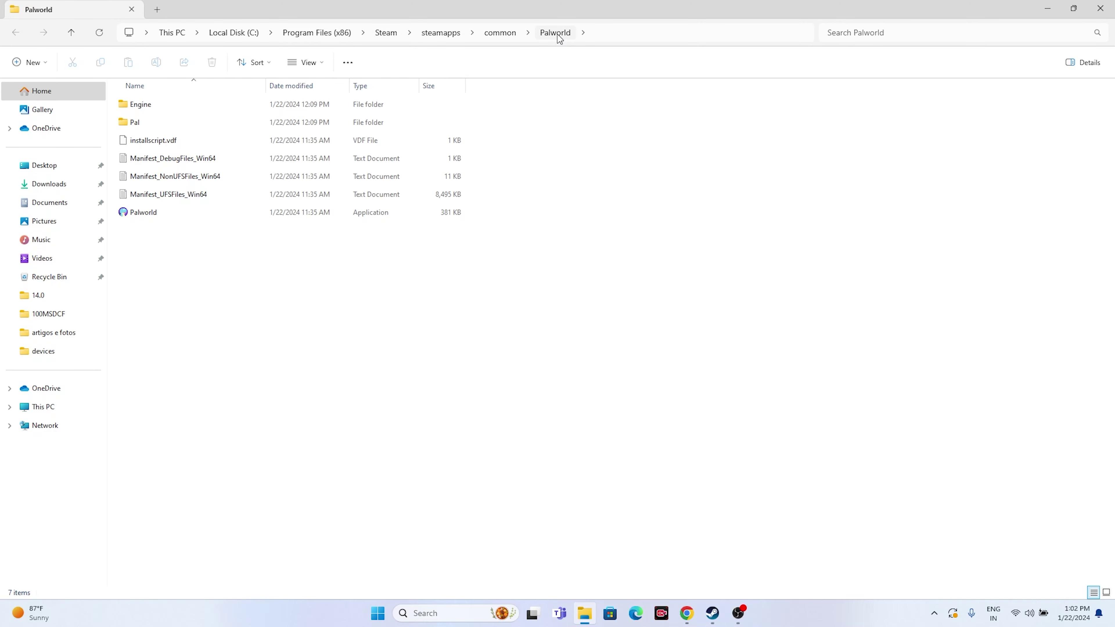
{"action": "left_click", "coordinate": [164, 211]}
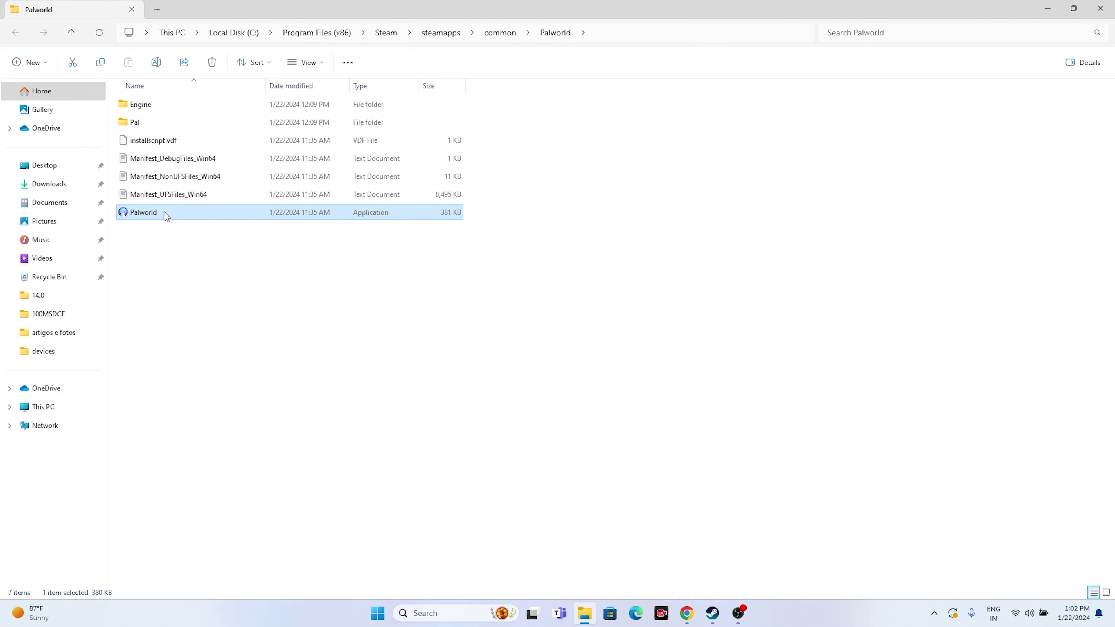
{"action": "left_click", "coordinate": [1100, 7]}
Go to the Palworld folder under C:\Program Files (x86)\Steam\steamapps\common in File Explorer.
{"action": "left_click", "coordinate": [584, 613]}
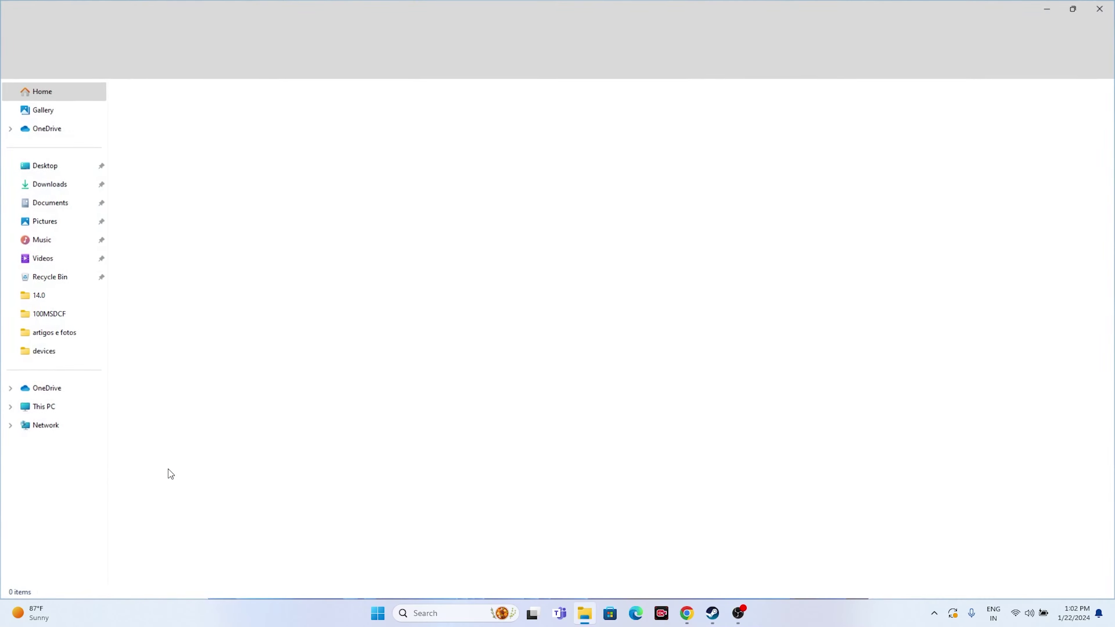
{"action": "left_click", "coordinate": [43, 407]}
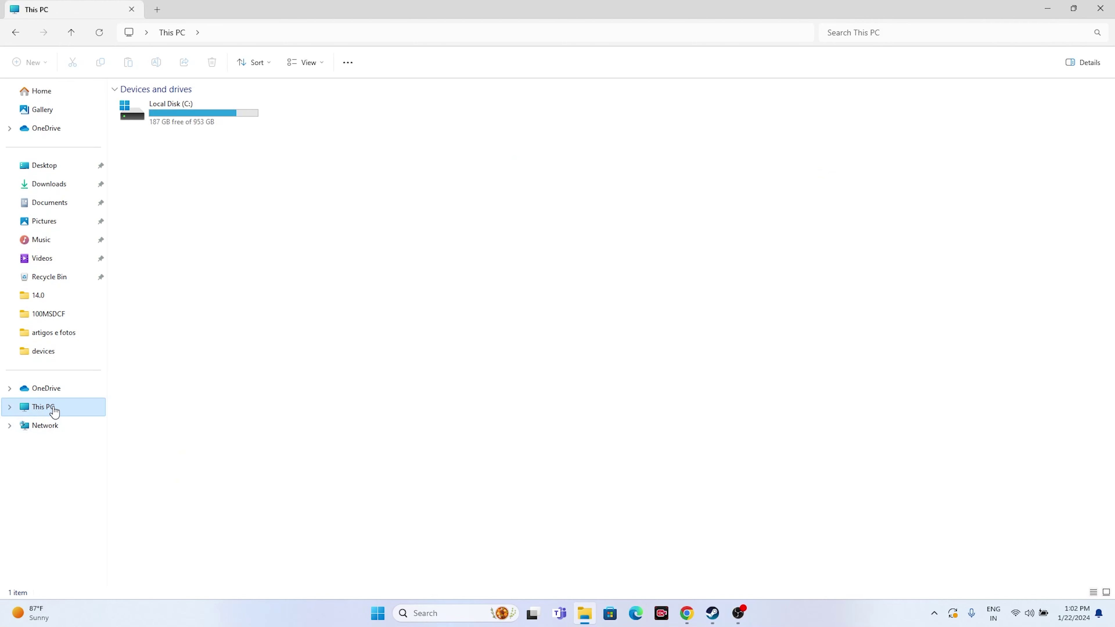
{"action": "double_click", "coordinate": [155, 117]}
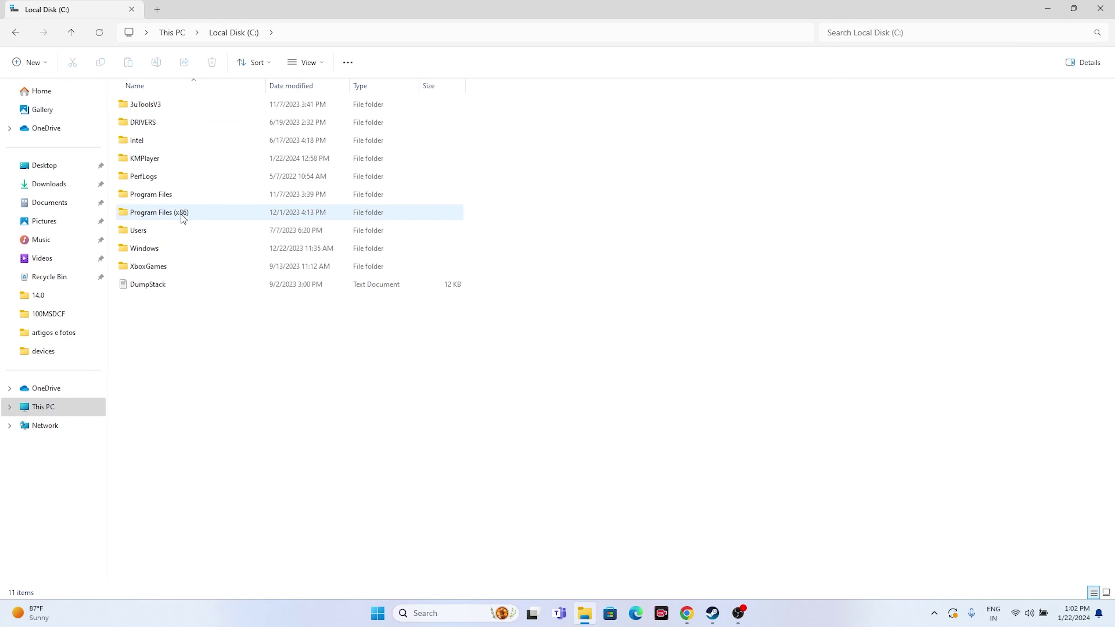
{"action": "left_click", "coordinate": [182, 215]}
{"action": "double_click", "coordinate": [181, 214]}
{"action": "scroll", "coordinate": [158, 395], "scroll_direction": "down", "scroll_amount": 2}
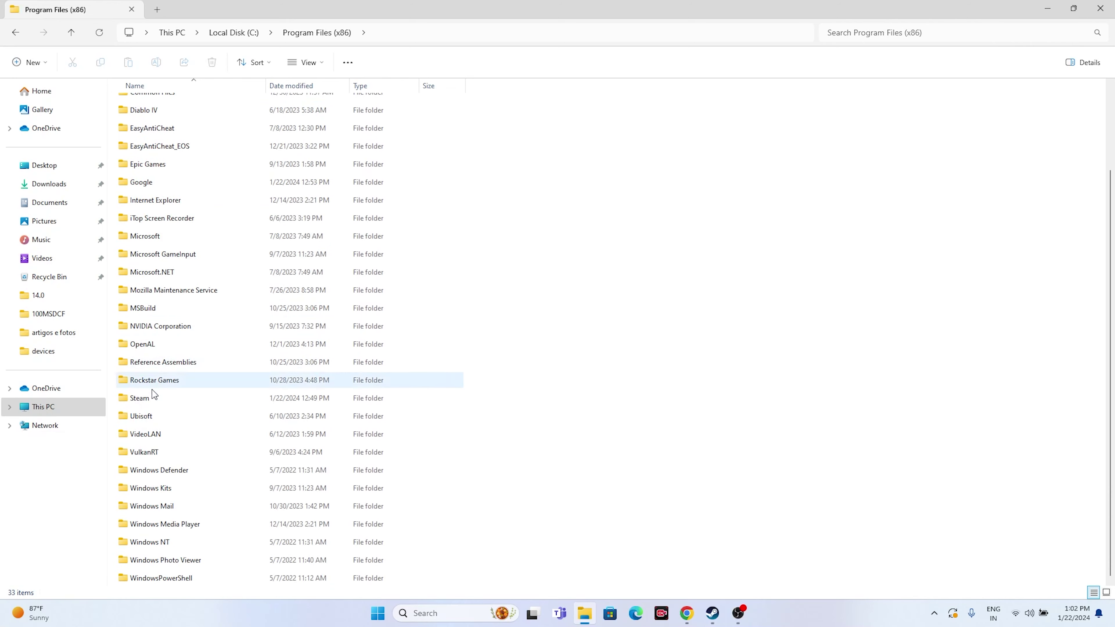
{"action": "left_click", "coordinate": [148, 398]}
{"action": "double_click", "coordinate": [148, 397]}
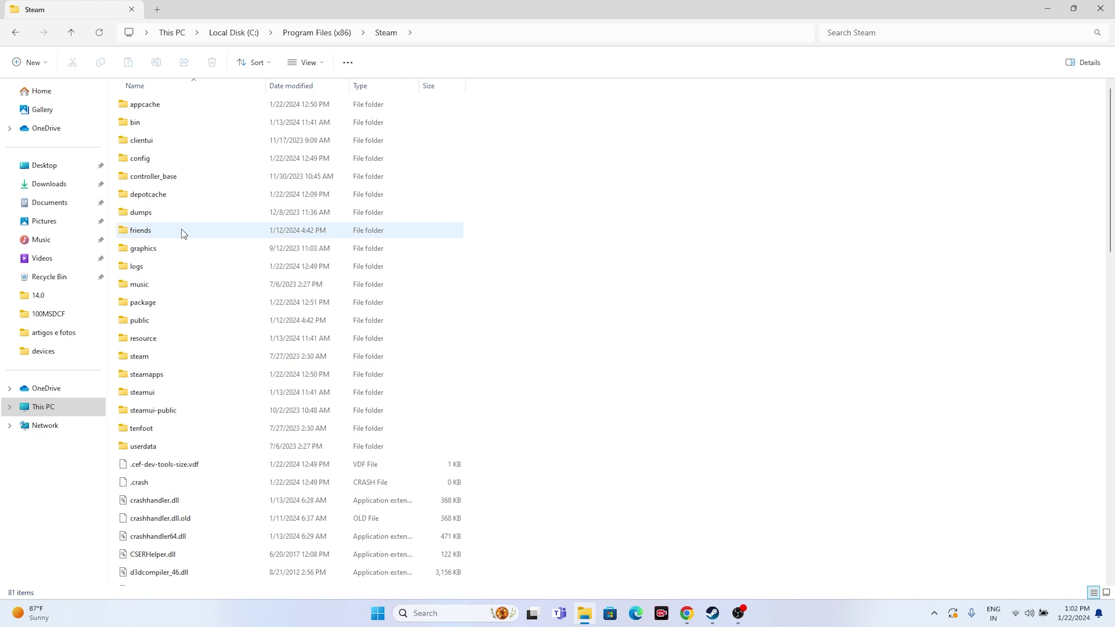
{"action": "double_click", "coordinate": [160, 373]}
{"action": "double_click", "coordinate": [145, 104]}
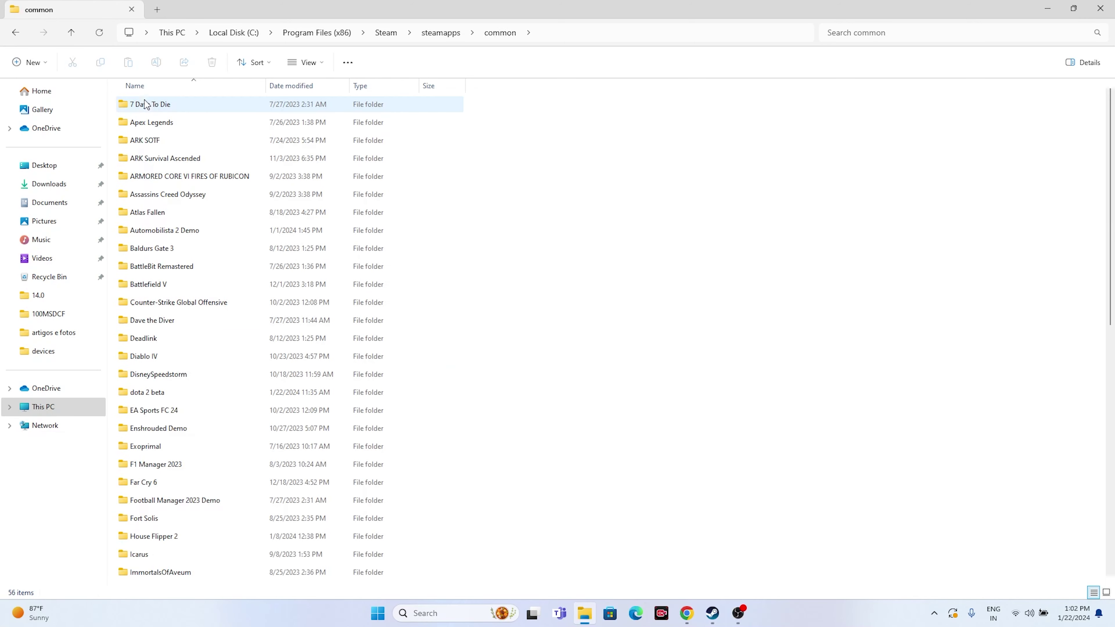
{"action": "scroll", "coordinate": [166, 296], "scroll_direction": "down", "scroll_amount": 6}
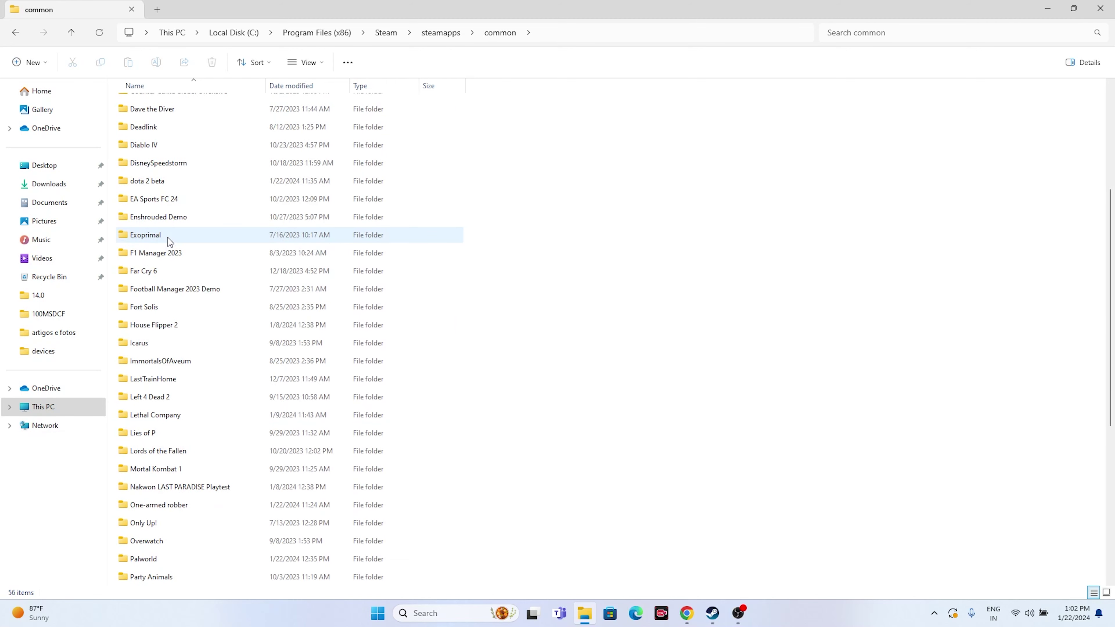
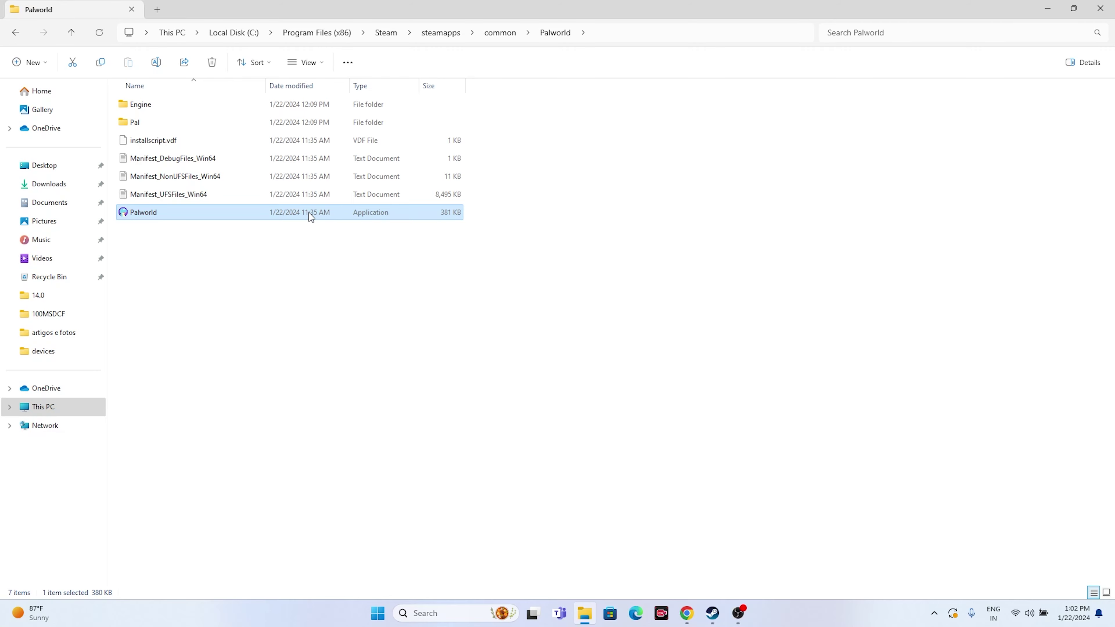
In the Palworld application's properties, enable compatibility mode and set it to Windows 7.
{"action": "right_click", "coordinate": [308, 213]}
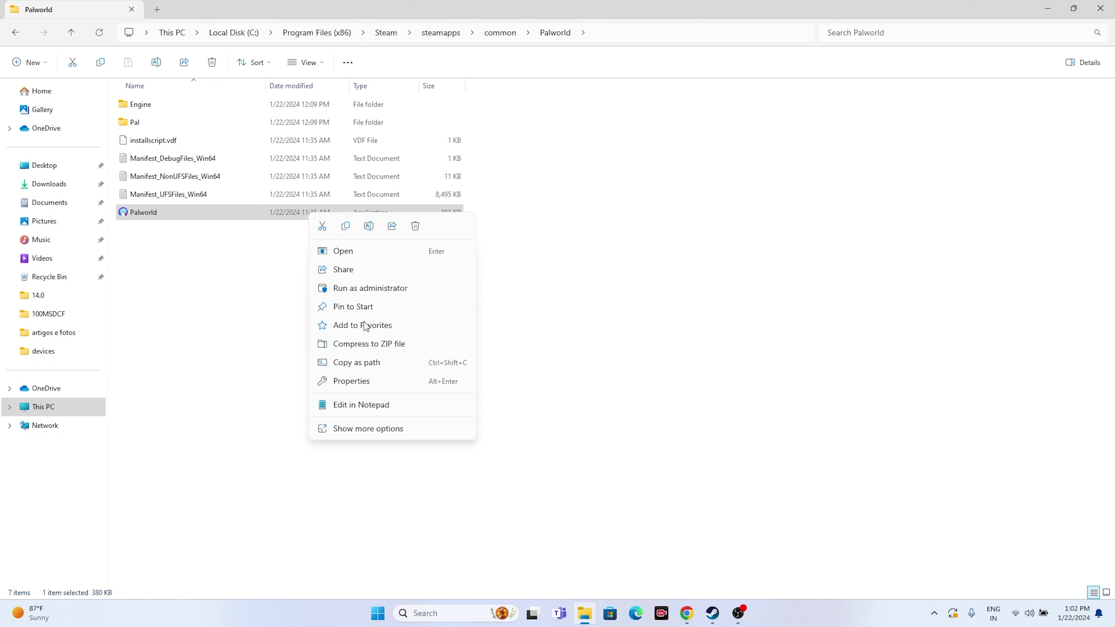
{"action": "left_click", "coordinate": [356, 430]}
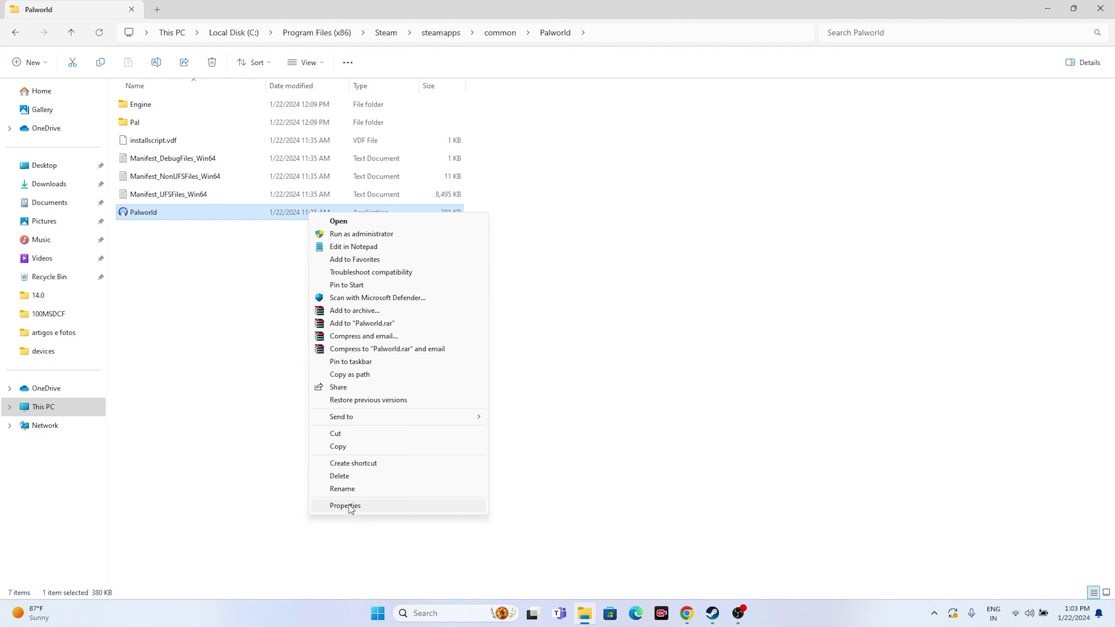
{"action": "left_click", "coordinate": [351, 506]}
{"action": "left_click", "coordinate": [354, 241]}
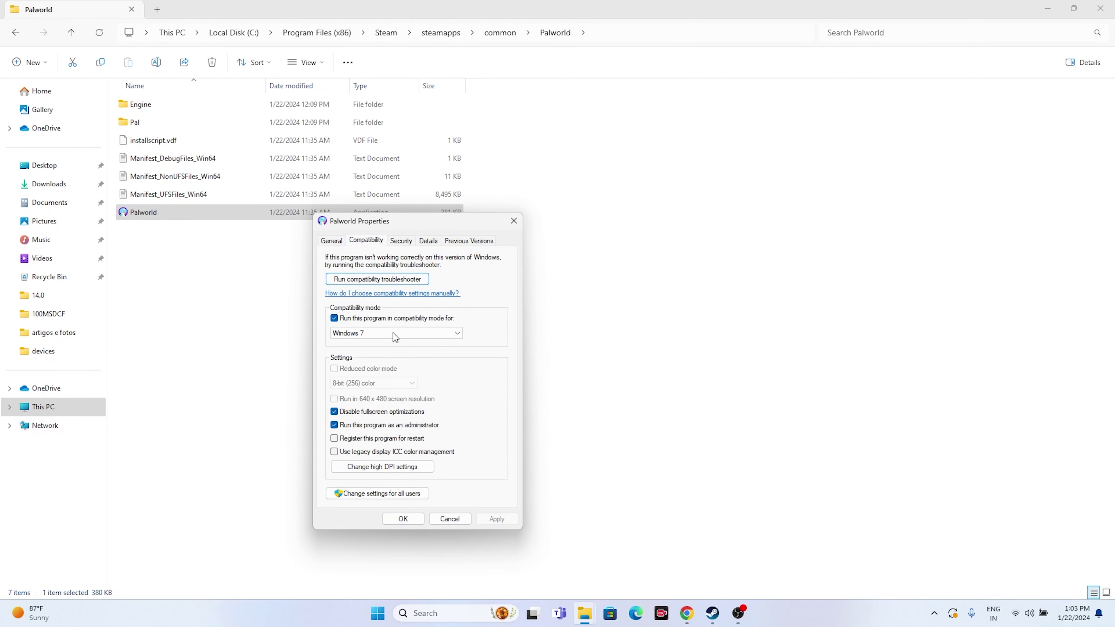
{"action": "left_click", "coordinate": [335, 318]}
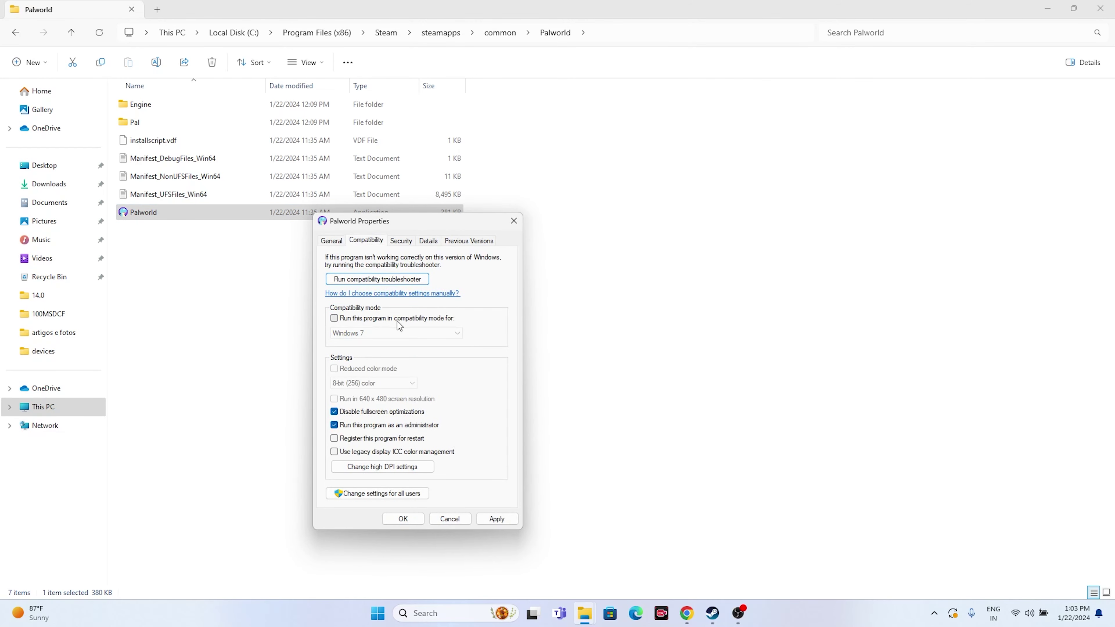
{"action": "left_click", "coordinate": [334, 318]}
{"action": "left_click", "coordinate": [339, 332]}
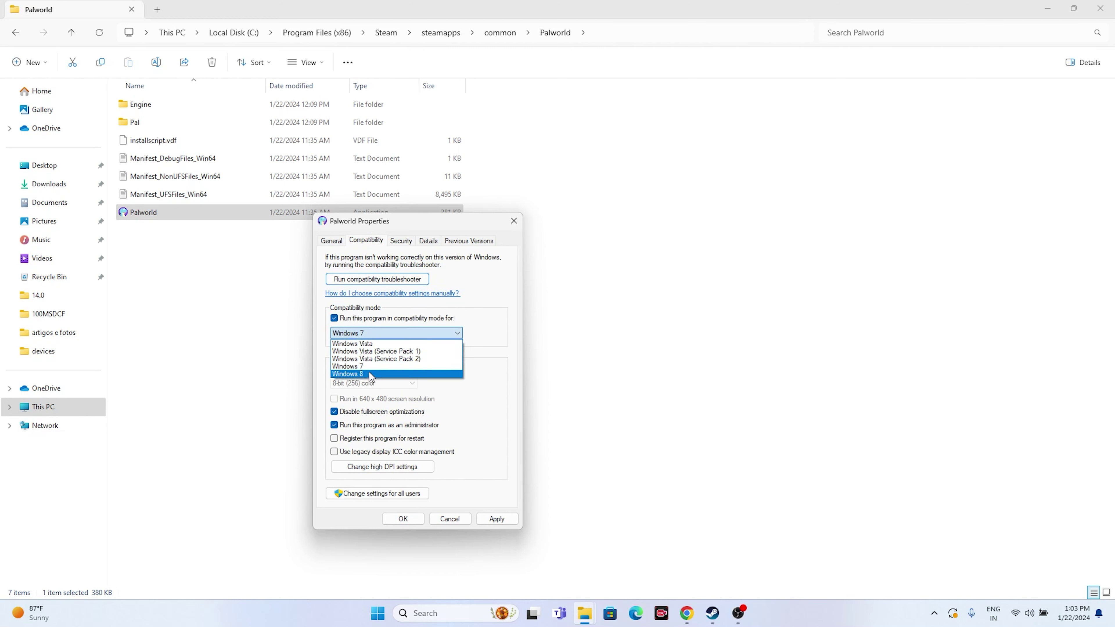
{"action": "left_click", "coordinate": [373, 374]}
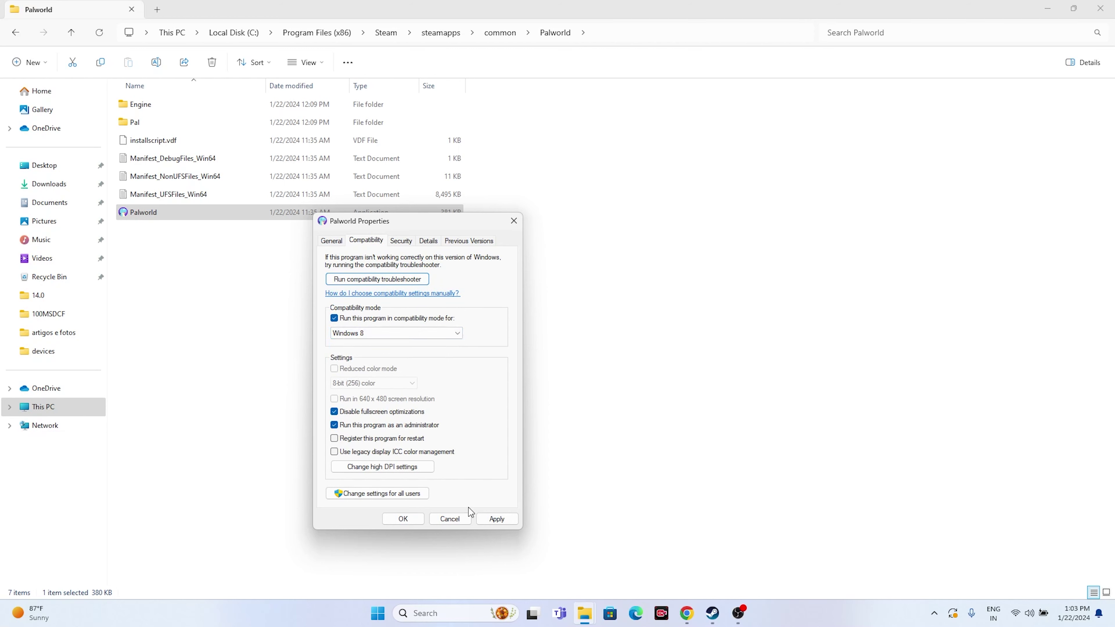
{"action": "left_click", "coordinate": [361, 334]}
{"action": "left_click", "coordinate": [363, 366]}
Toggle Palworld's Disable fullscreen optimizations option, apply the compatibility settings, and close the folder window.
{"action": "left_click", "coordinate": [335, 412]}
{"action": "left_click", "coordinate": [496, 519]}
{"action": "left_click", "coordinate": [403, 518]}
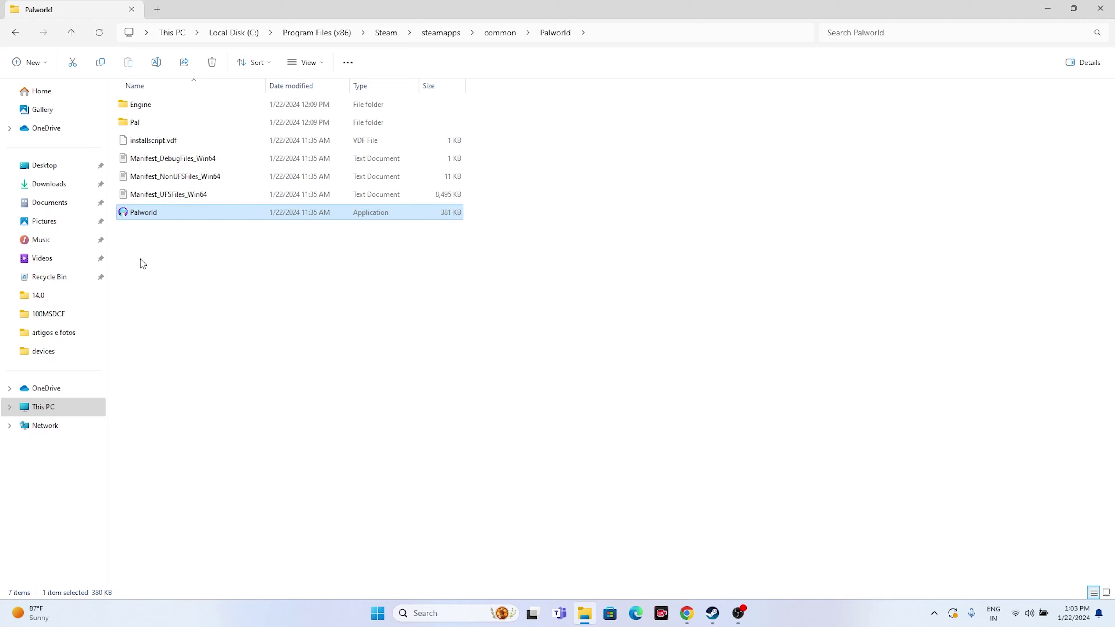
{"action": "left_click", "coordinate": [175, 277]}
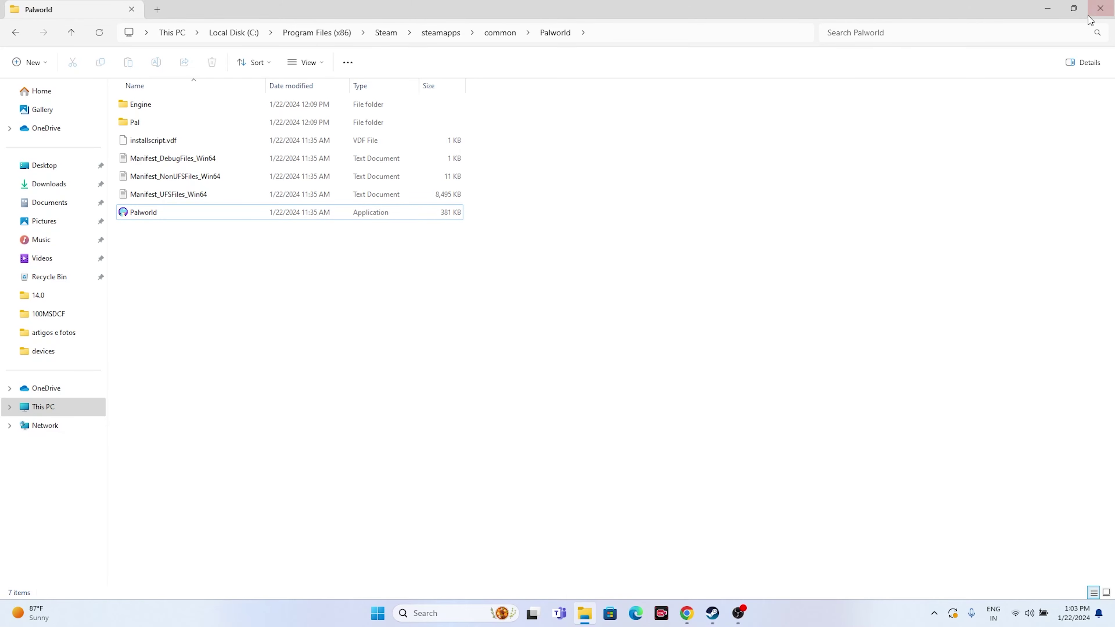
{"action": "left_click", "coordinate": [1100, 8]}
Open the Windows date and time settings and check the automatic time zone and automatic time options.
{"action": "left_click", "coordinate": [702, 614]}
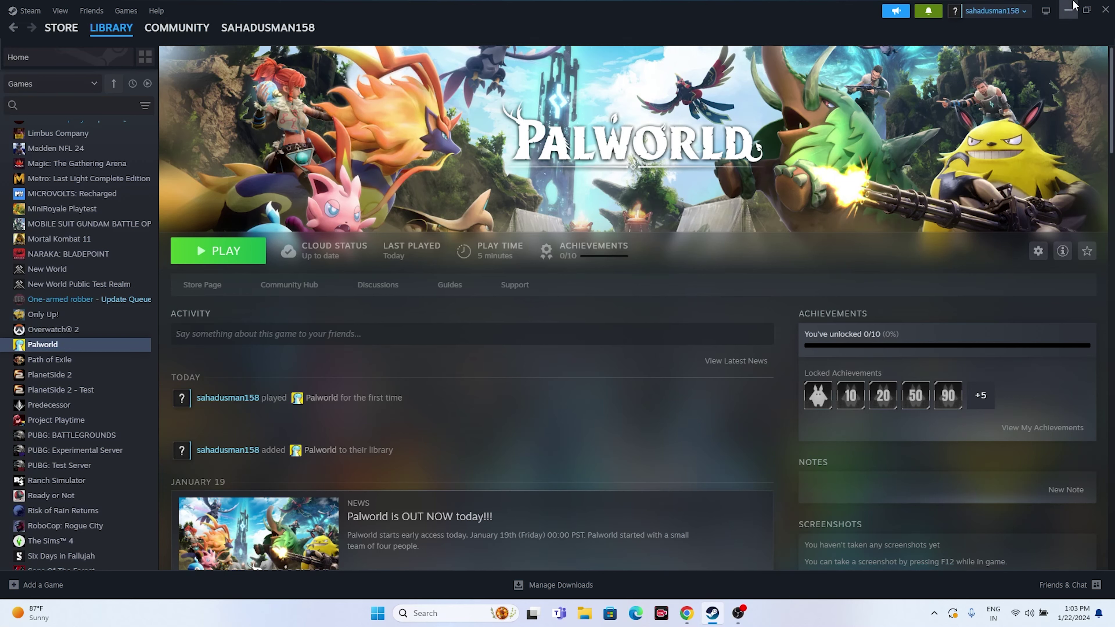
{"action": "left_click", "coordinate": [1067, 10]}
{"action": "left_click", "coordinate": [446, 611]}
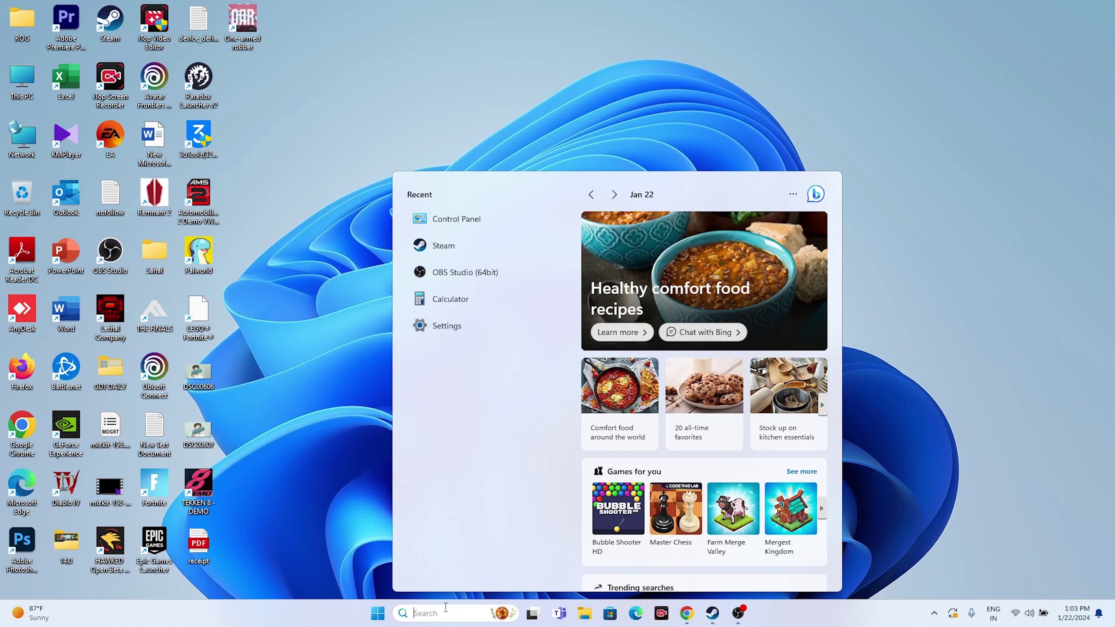
{"action": "left_click", "coordinate": [453, 317]}
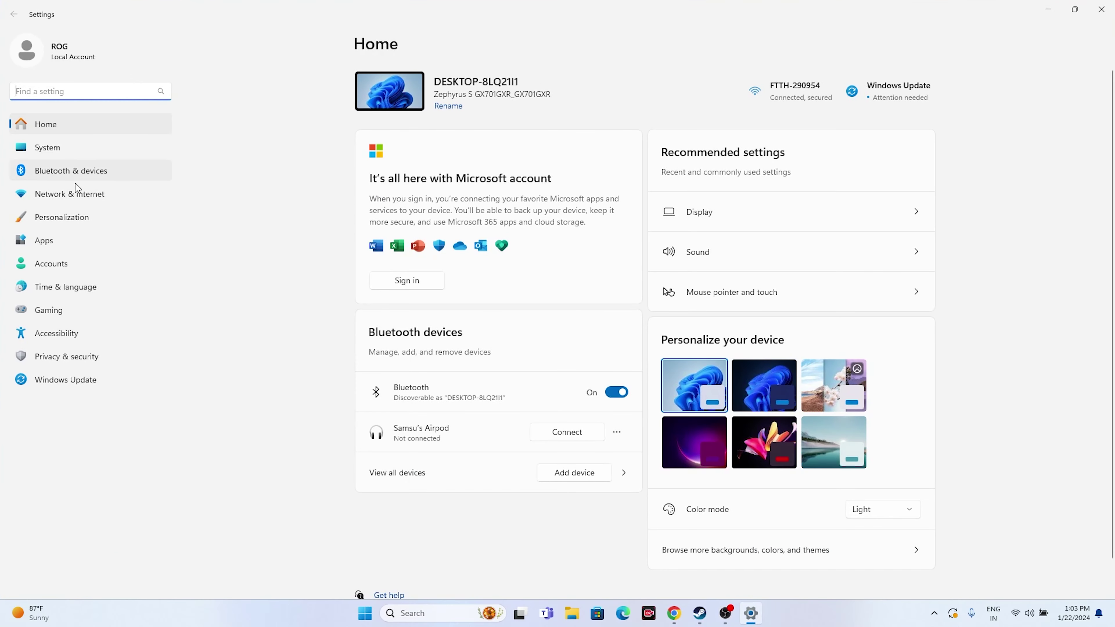
{"action": "left_click", "coordinate": [65, 287]}
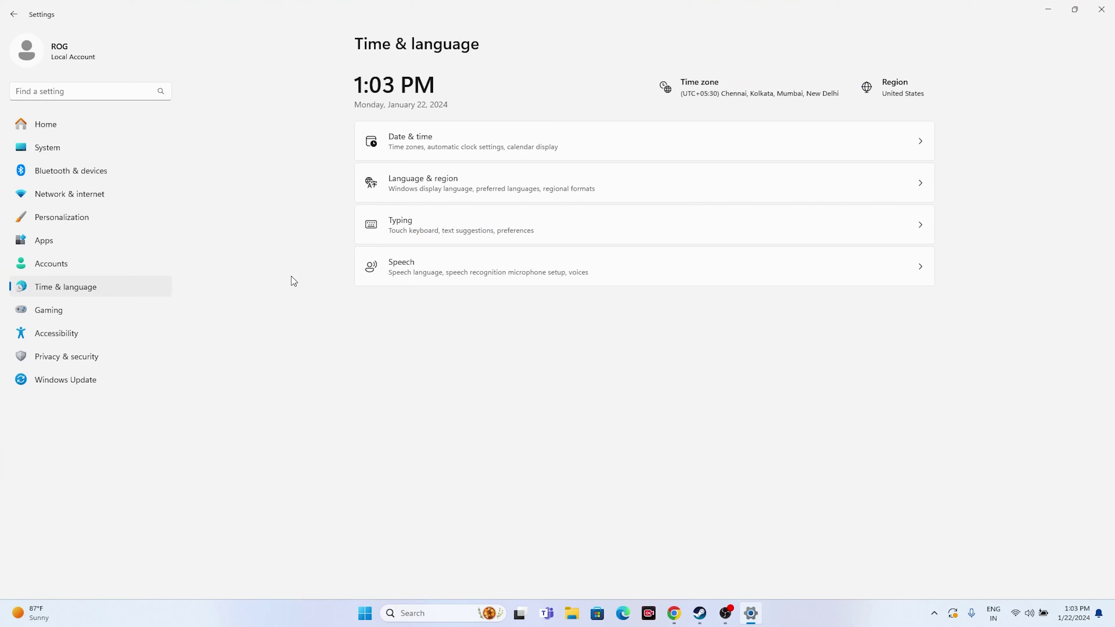
{"action": "left_click", "coordinate": [436, 137]}
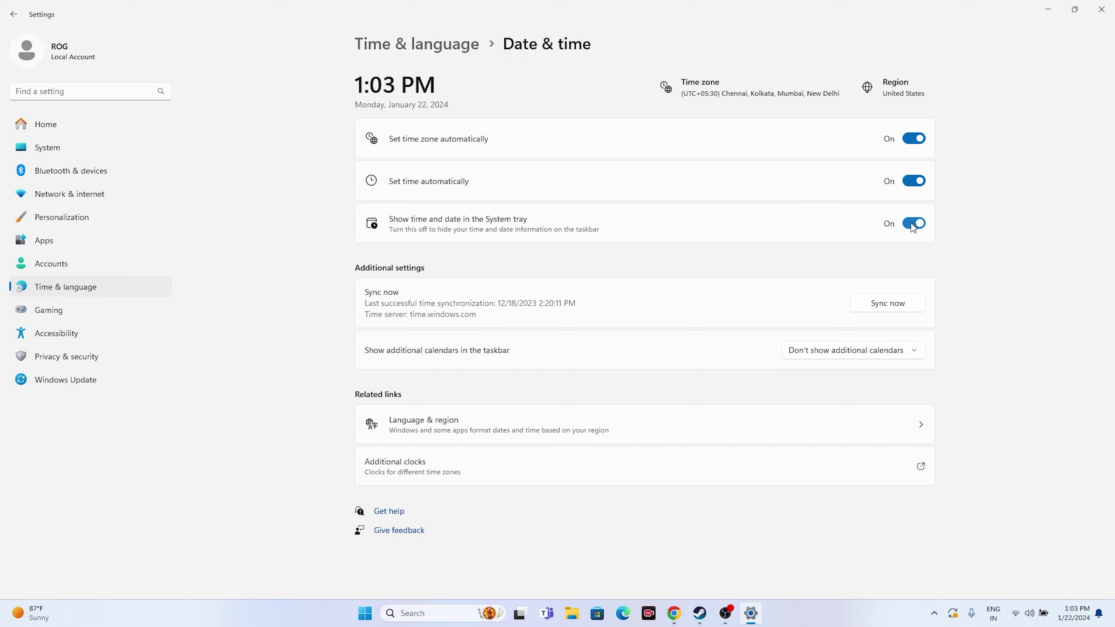
{"action": "left_click", "coordinate": [14, 14]}
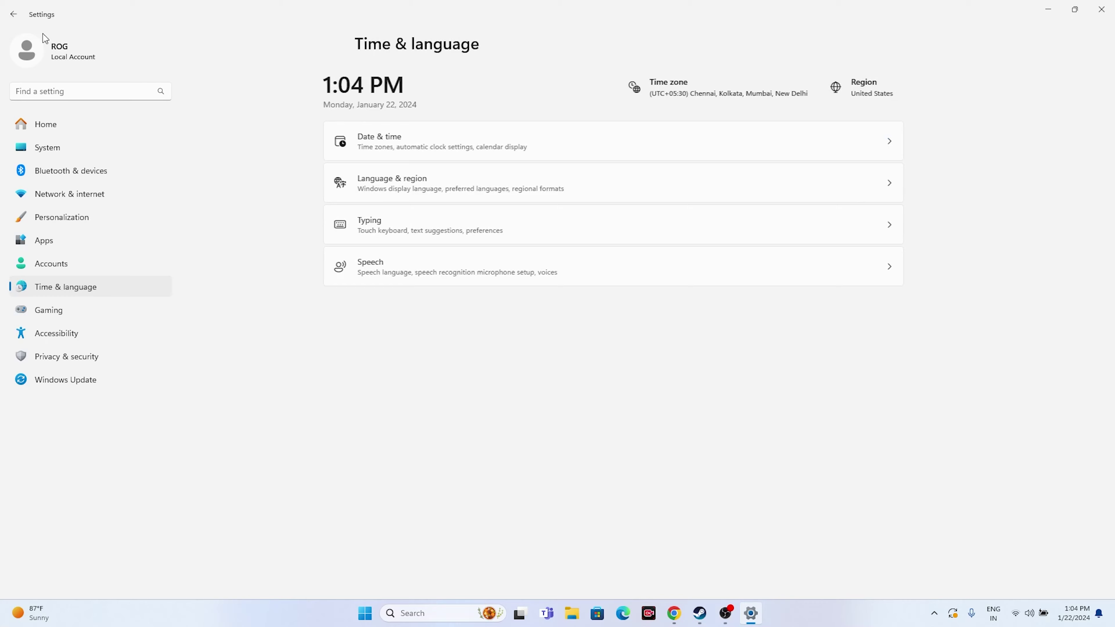
Check the country or region selected in the language and region settings, and close Settings.
{"action": "left_click", "coordinate": [457, 190]}
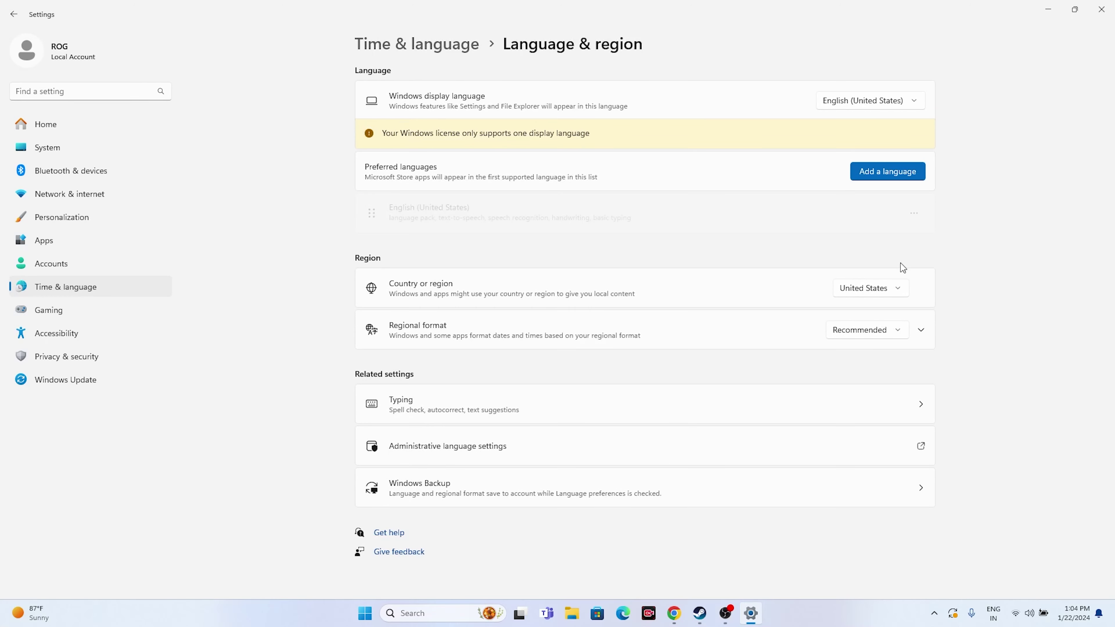
{"action": "left_click", "coordinate": [898, 287]}
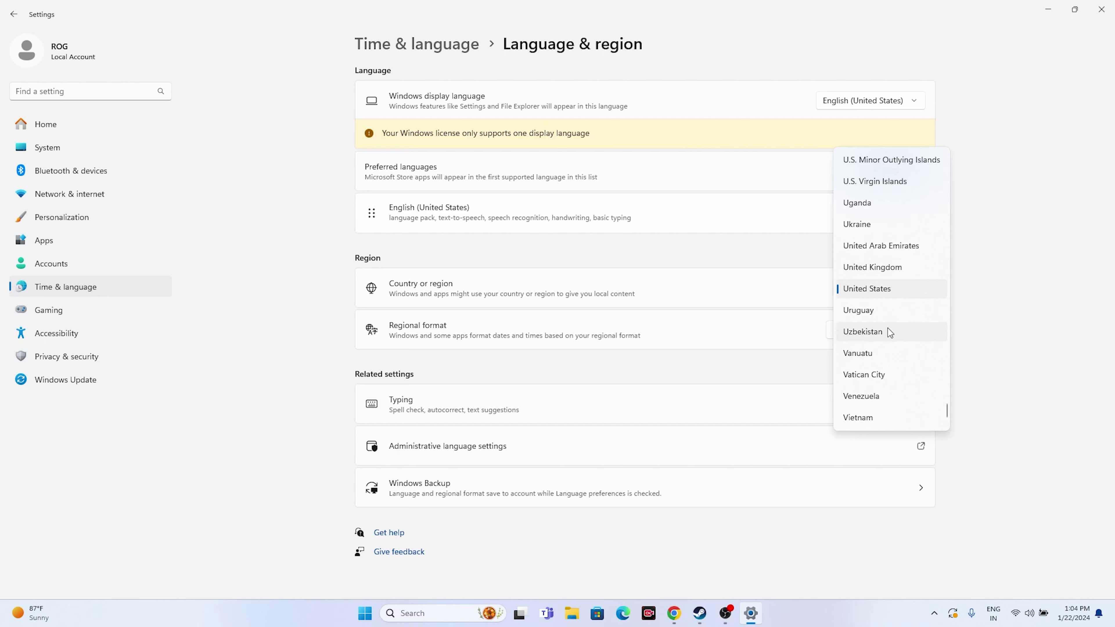
{"action": "left_click", "coordinate": [1020, 265]}
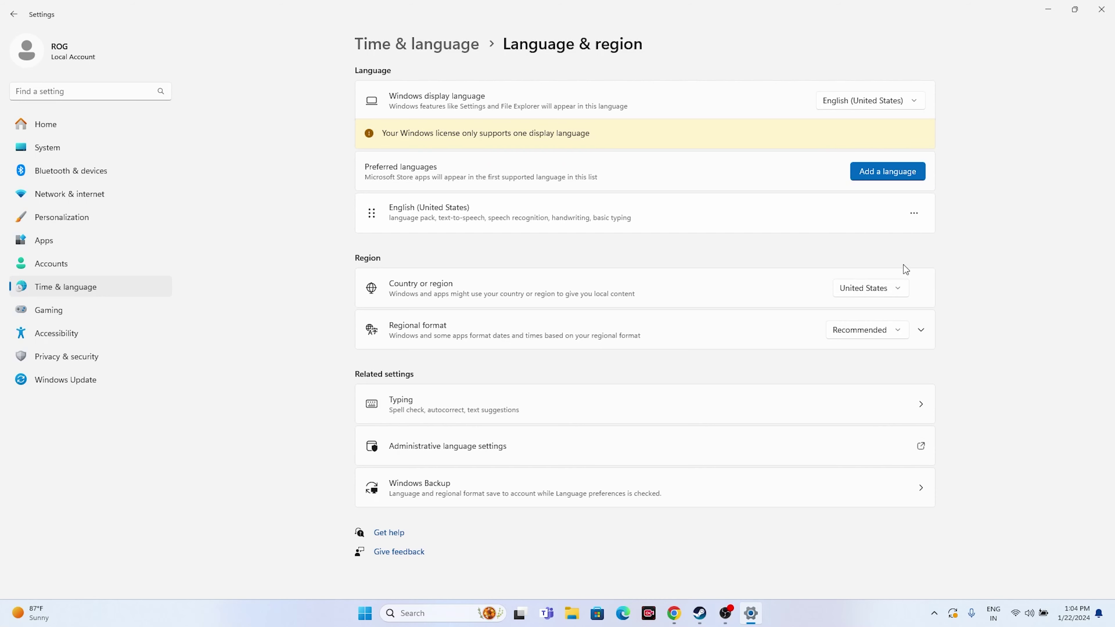
{"action": "left_click", "coordinate": [1101, 9]}
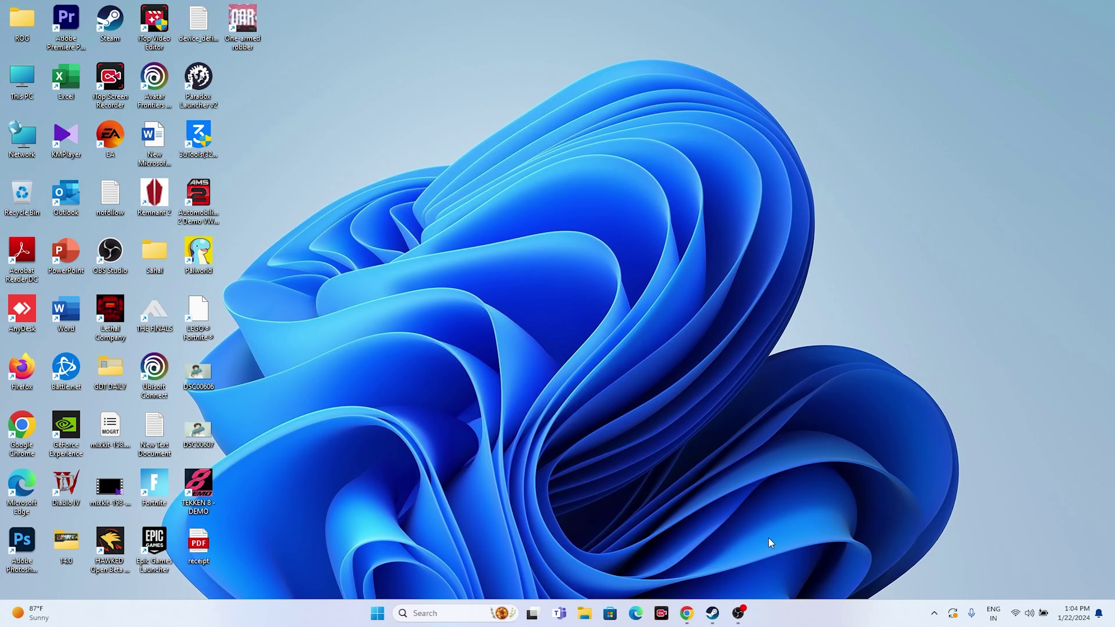
Switch to File Explorer and open the My Games folder in Documents.
{"action": "left_click", "coordinate": [717, 611]}
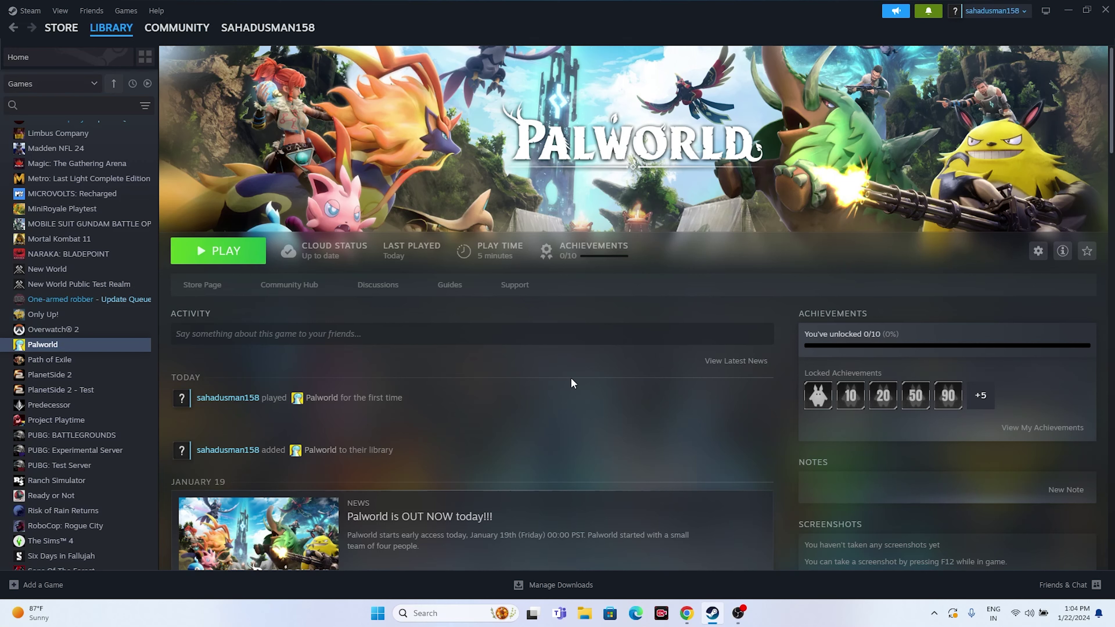
{"action": "left_click", "coordinate": [584, 614]}
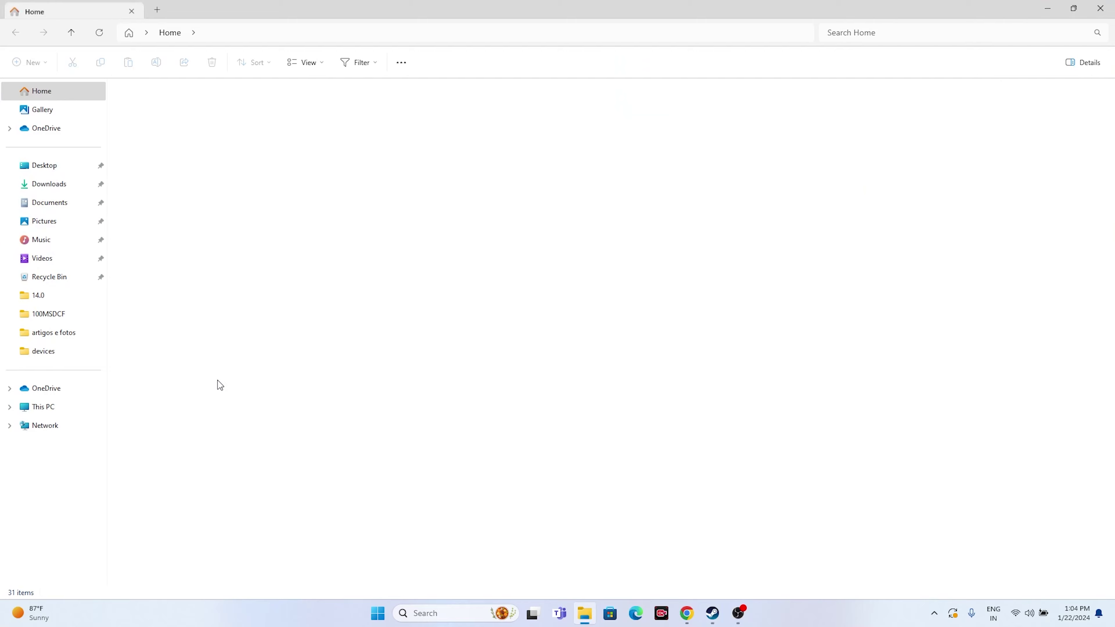
{"action": "left_click", "coordinate": [66, 410]}
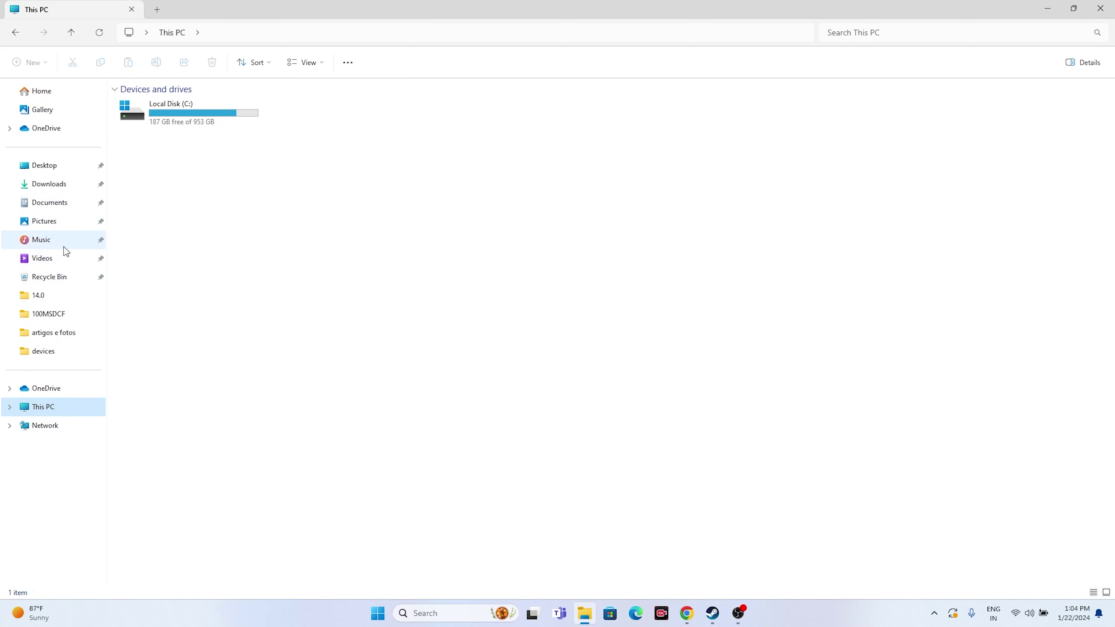
{"action": "left_click", "coordinate": [49, 203]}
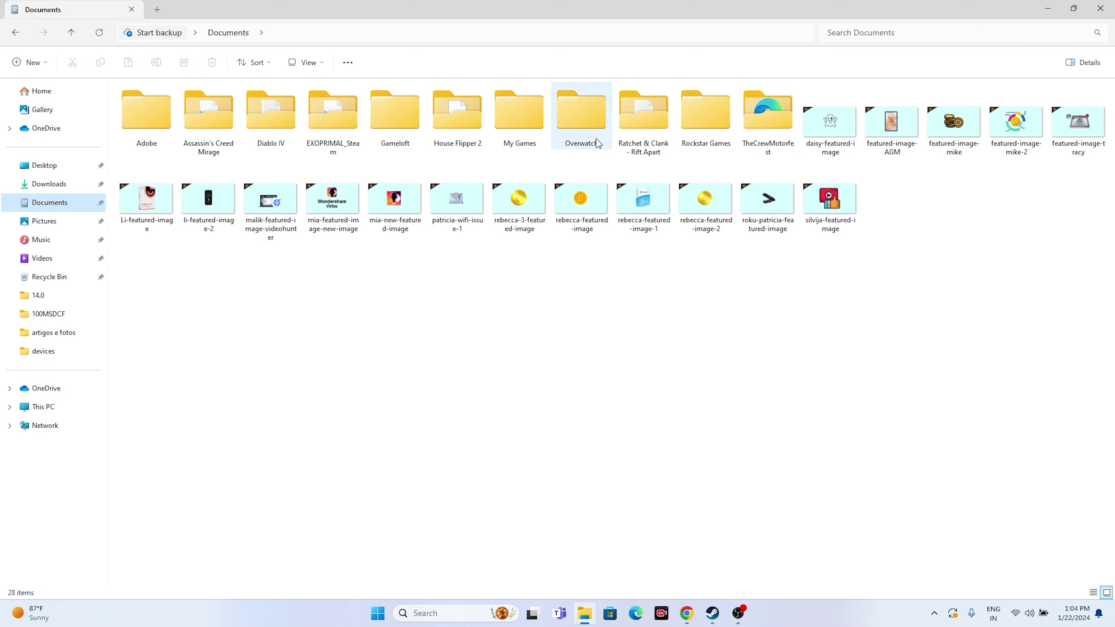
{"action": "mouse_move", "coordinate": [580, 132]}
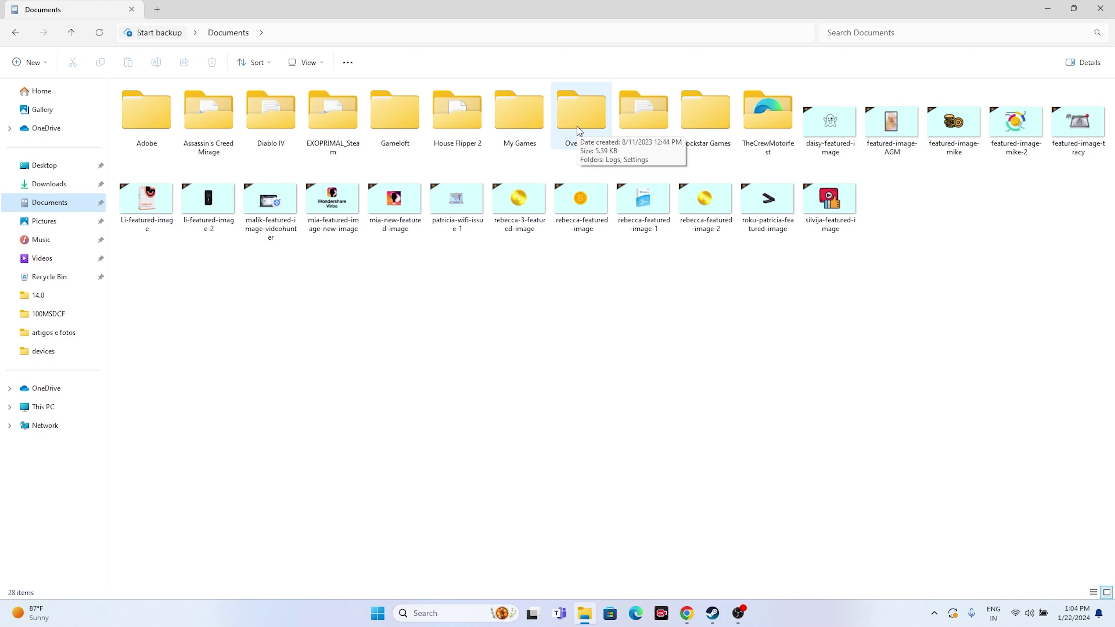
{"action": "double_click", "coordinate": [522, 116]}
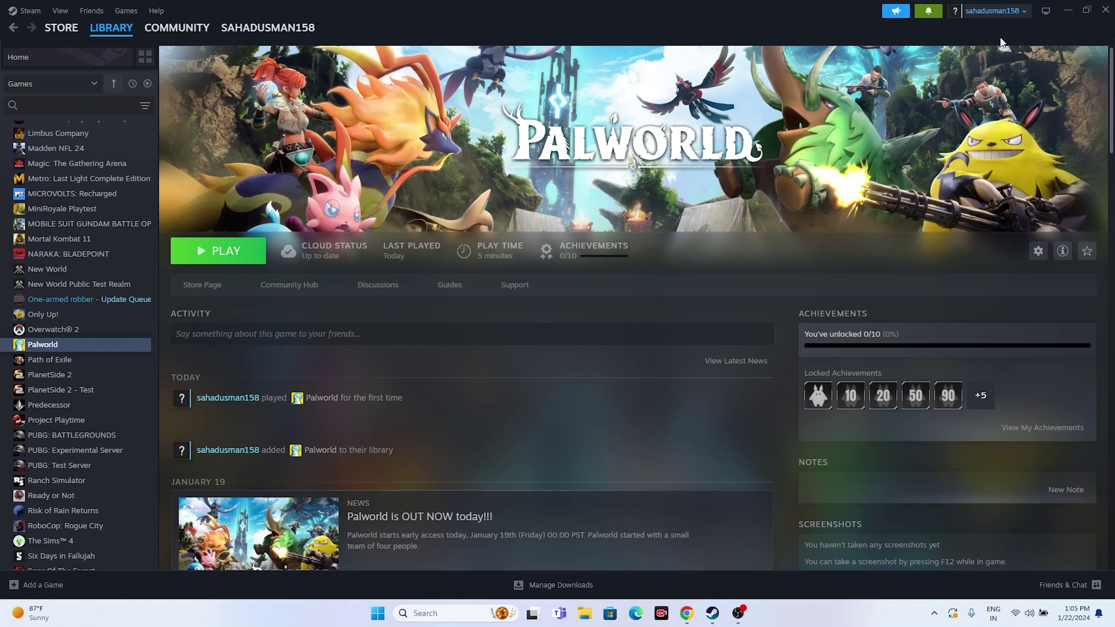
In Control Panel, open the list of apps allowed through Windows Defender Firewall.
{"action": "left_click", "coordinate": [1068, 10]}
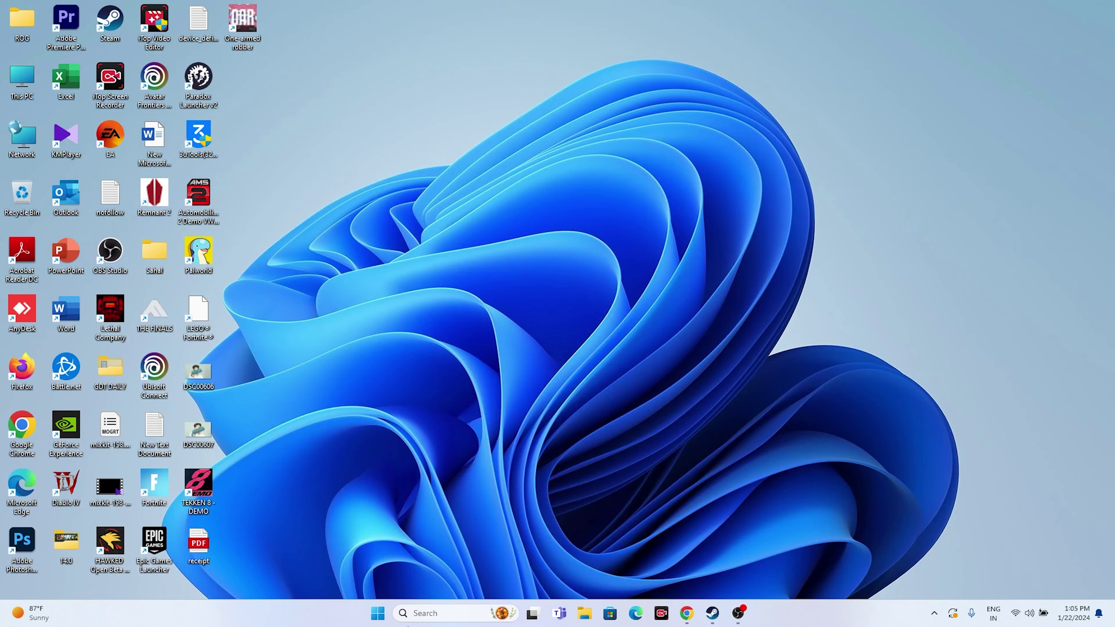
{"action": "left_click", "coordinate": [439, 613]}
{"action": "left_click", "coordinate": [469, 218]}
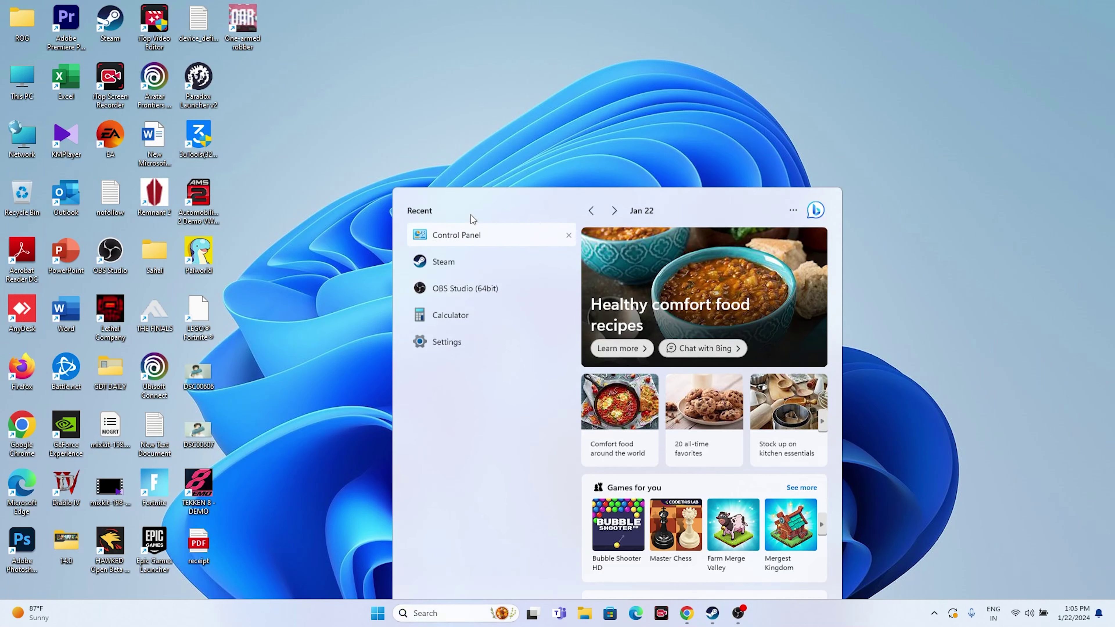
{"action": "left_click", "coordinate": [430, 93]}
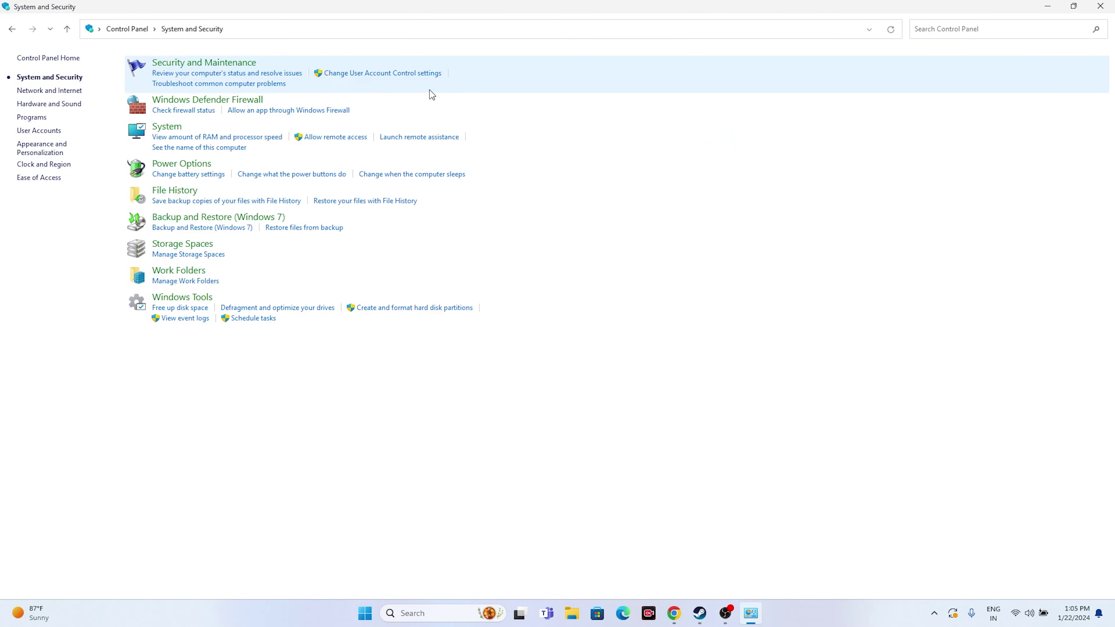
{"action": "left_click", "coordinate": [214, 100]}
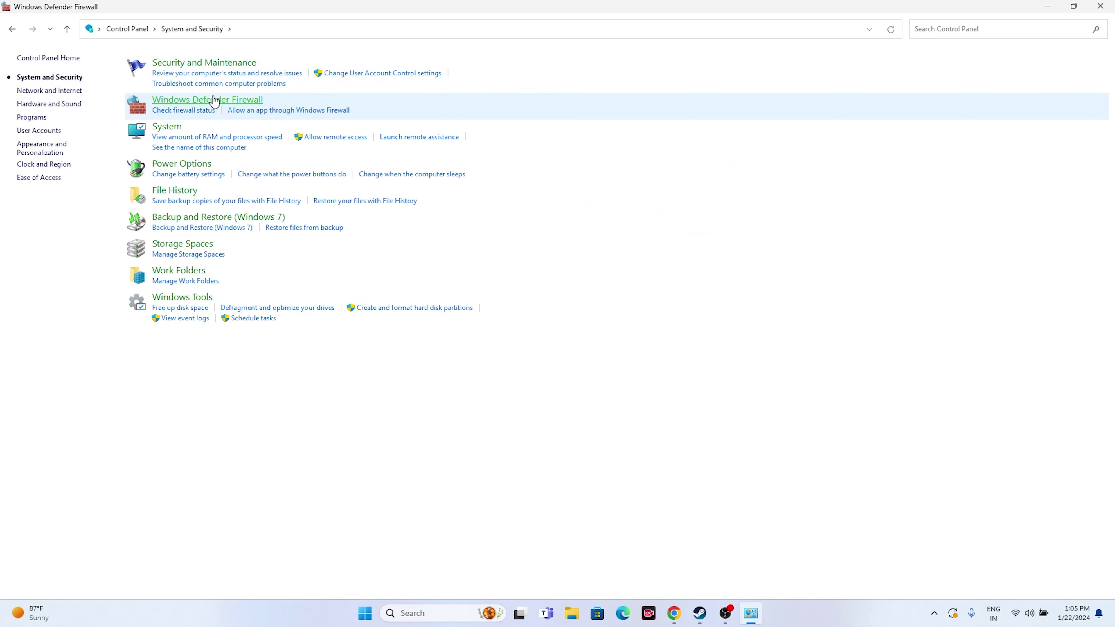
{"action": "left_click", "coordinate": [26, 96]}
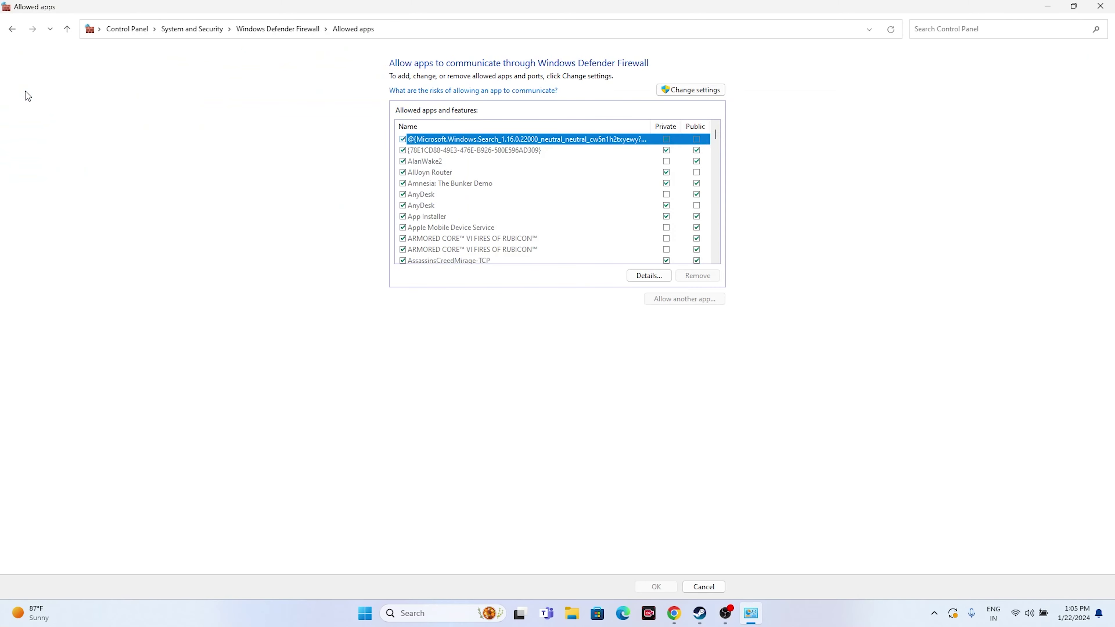
Find Palworld in the allowed apps list and check its private and public network permissions.
{"action": "scroll", "coordinate": [459, 189], "scroll_direction": "down", "scroll_amount": 2}
{"action": "scroll", "coordinate": [459, 188], "scroll_direction": "down", "scroll_amount": 15}
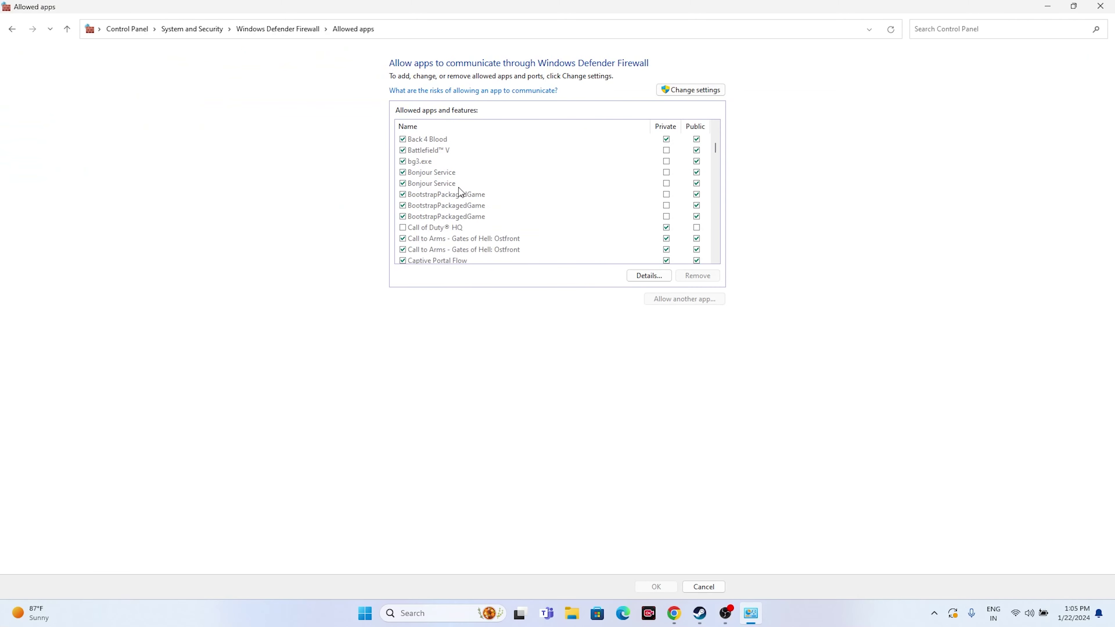
{"action": "scroll", "coordinate": [457, 189], "scroll_direction": "down", "scroll_amount": 15}
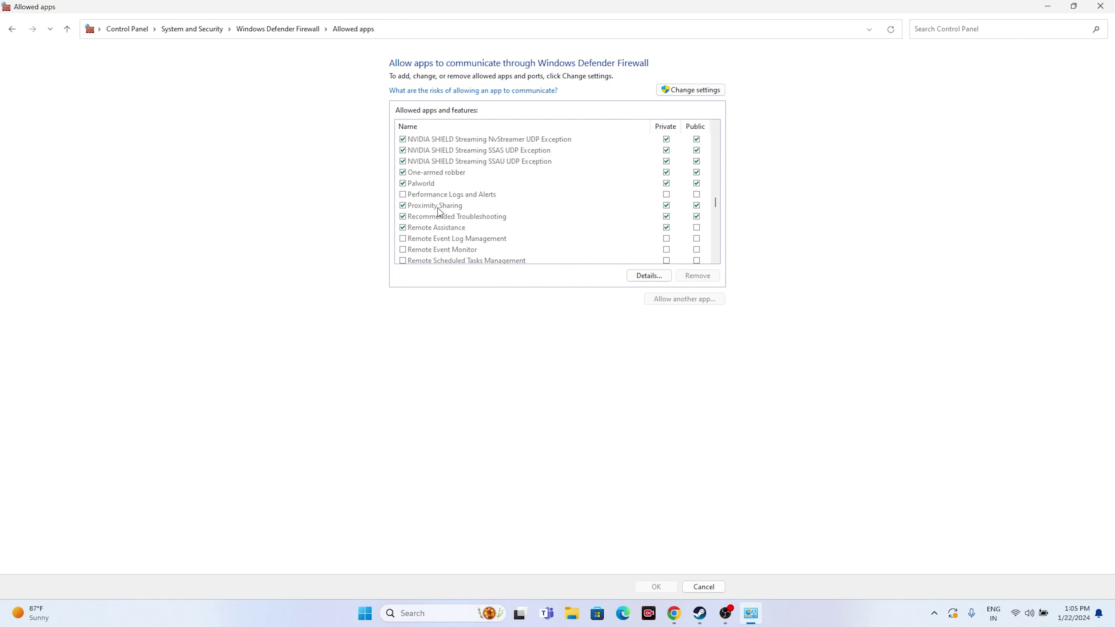
Unlock the firewall's allowed apps settings and start browsing for another app to allow in C:\Program Files (x86).
{"action": "left_click", "coordinate": [710, 90]}
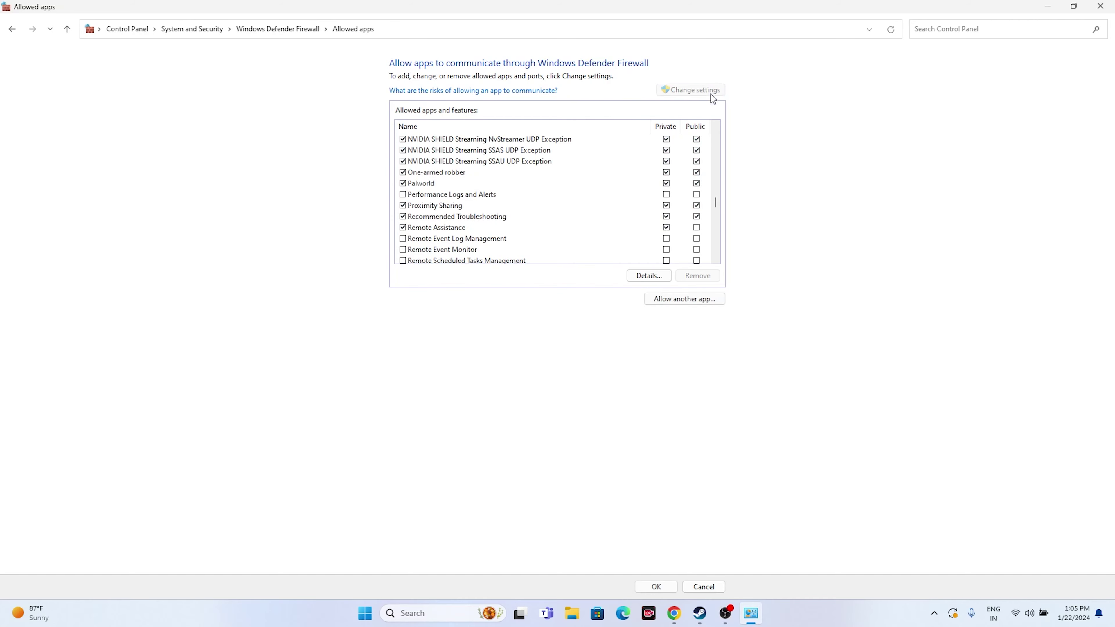
{"action": "left_click", "coordinate": [670, 298]}
{"action": "left_click", "coordinate": [645, 359]}
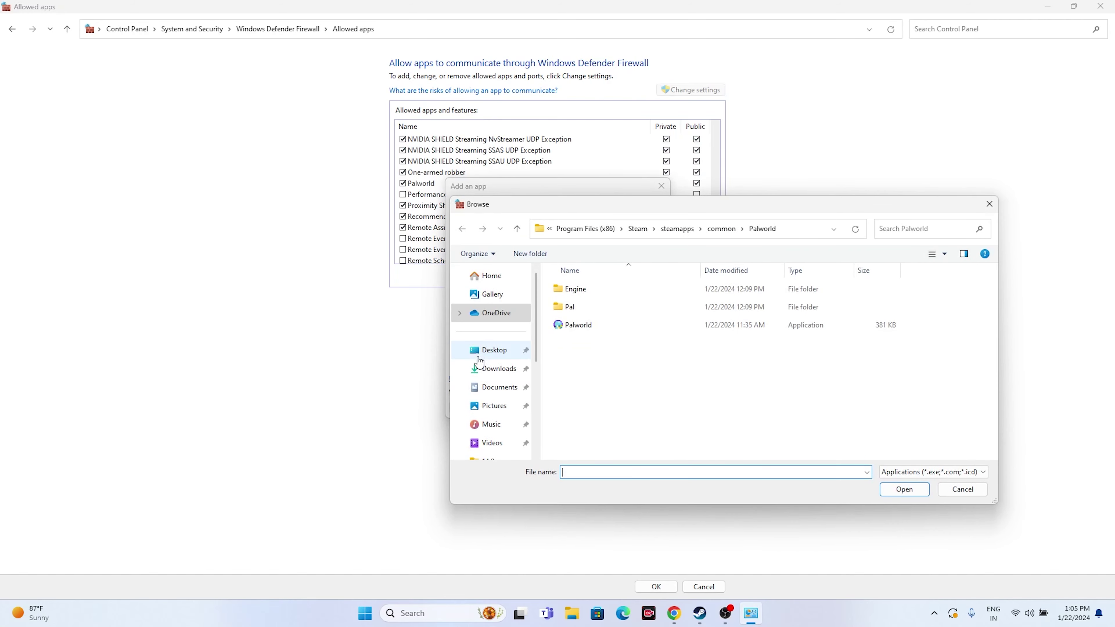
{"action": "scroll", "coordinate": [495, 387], "scroll_direction": "down", "scroll_amount": 3}
{"action": "left_click", "coordinate": [500, 402]}
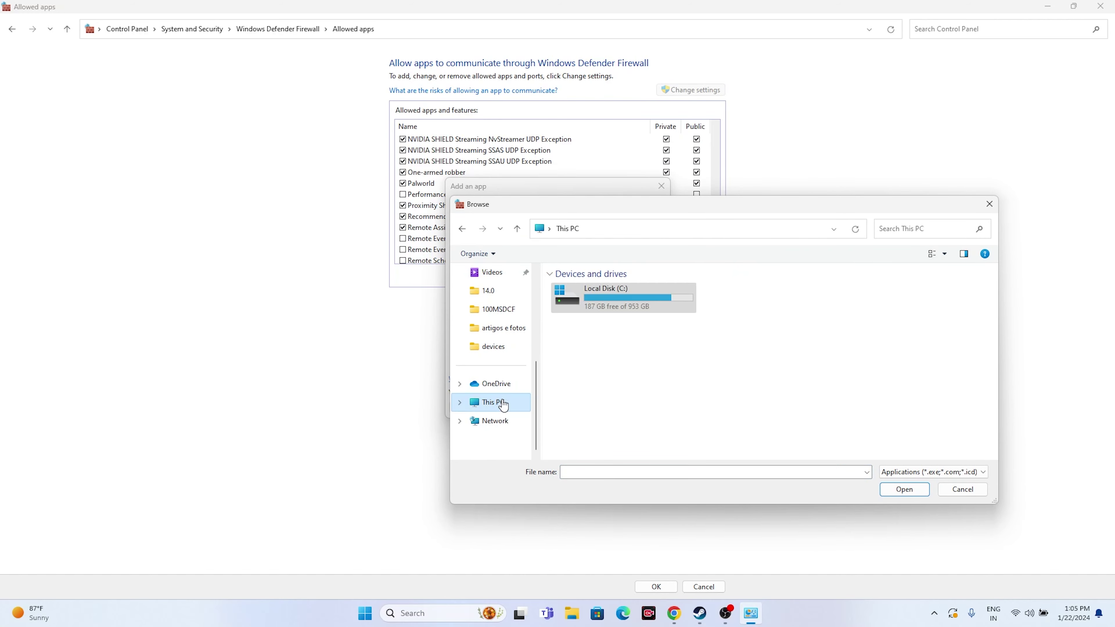
{"action": "double_click", "coordinate": [617, 295]}
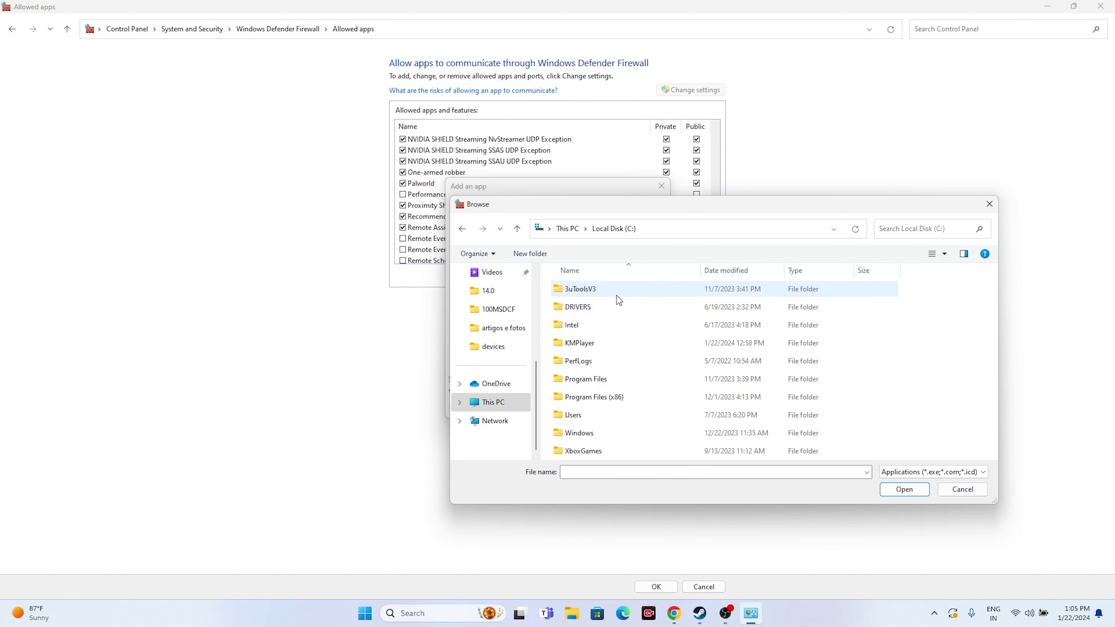
{"action": "double_click", "coordinate": [602, 397]}
Browse to the common folder inside Steam's steamapps folder.
{"action": "scroll", "coordinate": [600, 363], "scroll_direction": "down", "scroll_amount": 4}
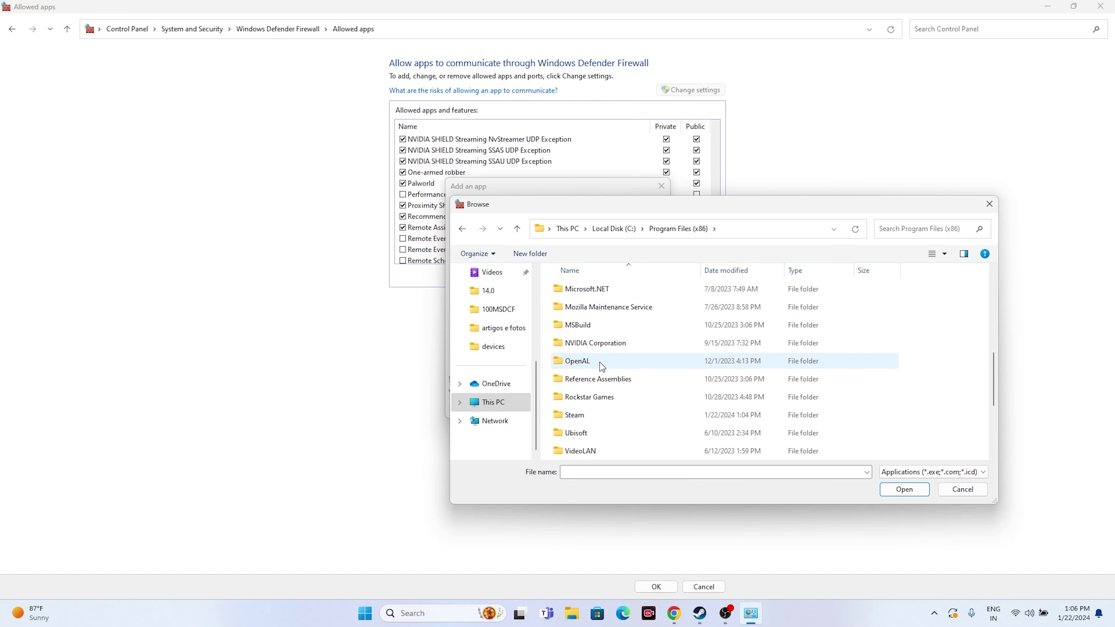
{"action": "scroll", "coordinate": [600, 364], "scroll_direction": "down", "scroll_amount": 1}
{"action": "left_click", "coordinate": [588, 367]}
{"action": "scroll", "coordinate": [592, 353], "scroll_direction": "down", "scroll_amount": 5}
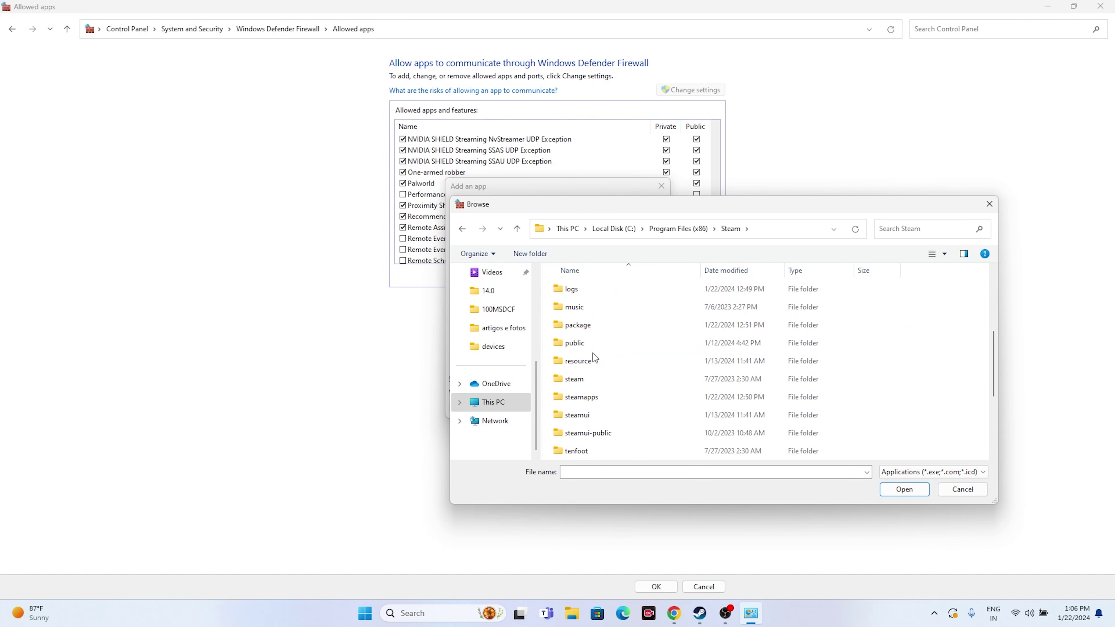
{"action": "double_click", "coordinate": [594, 293]}
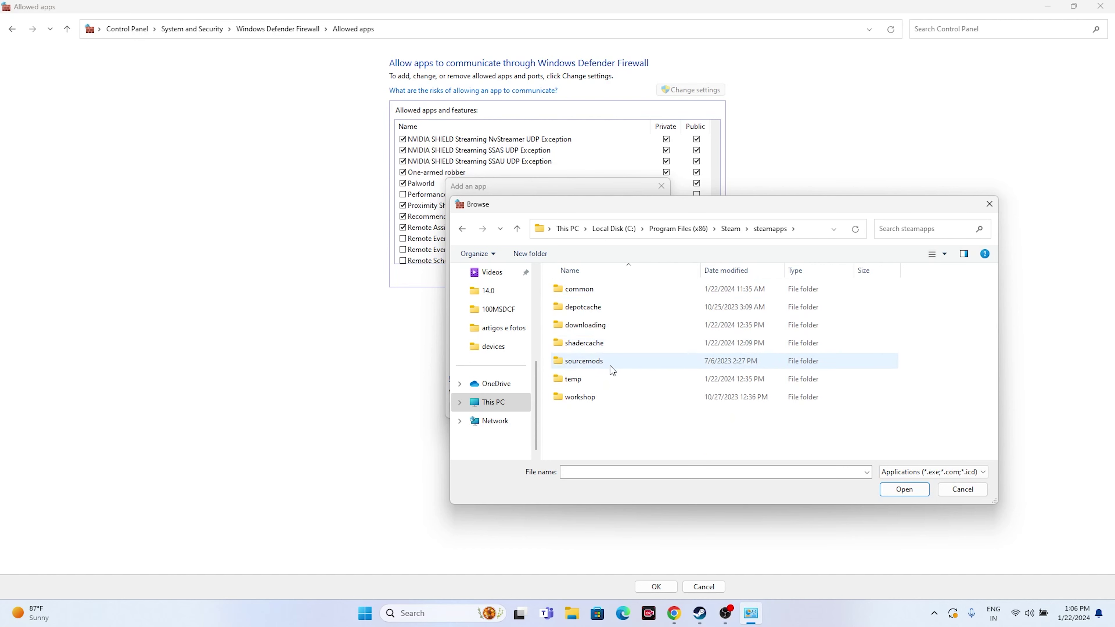
{"action": "double_click", "coordinate": [581, 289]}
Choose the Palworld application from the Palworld game folder as the app to allow.
{"action": "scroll", "coordinate": [593, 319], "scroll_direction": "down", "scroll_amount": 12}
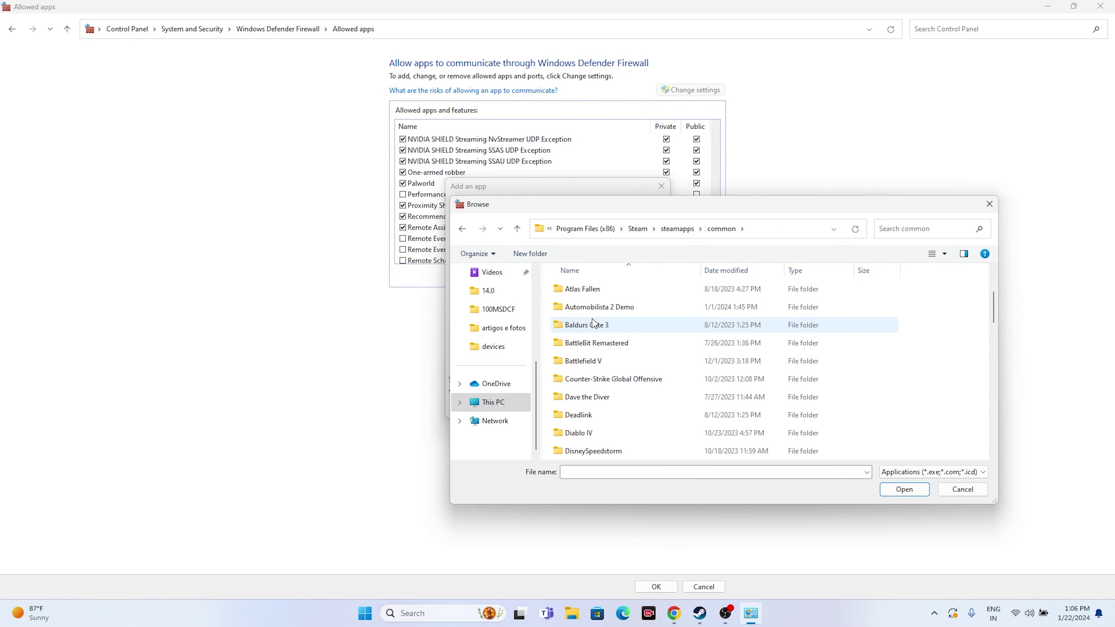
{"action": "scroll", "coordinate": [592, 318], "scroll_direction": "down", "scroll_amount": 1}
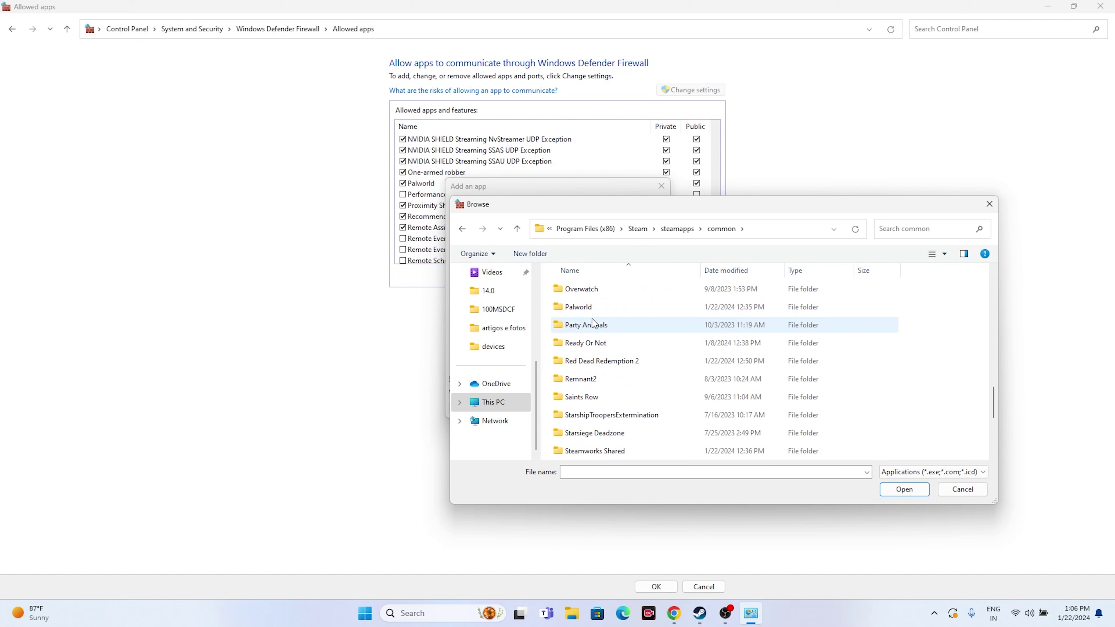
{"action": "left_click", "coordinate": [596, 313]}
{"action": "double_click", "coordinate": [596, 314]}
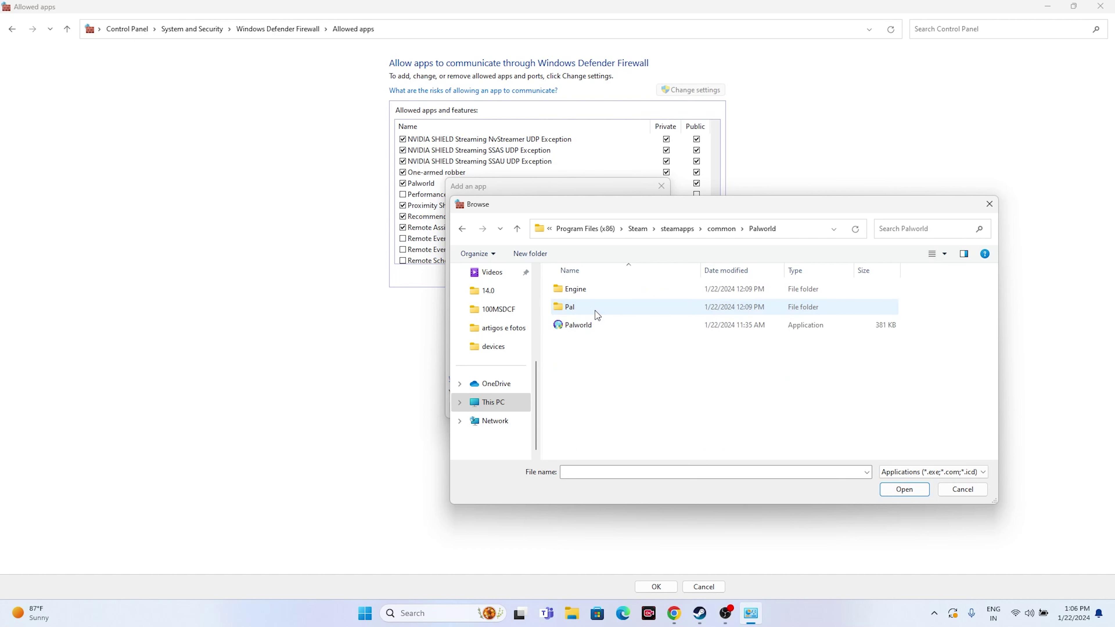
{"action": "left_click", "coordinate": [616, 325]}
{"action": "left_click", "coordinate": [913, 493]}
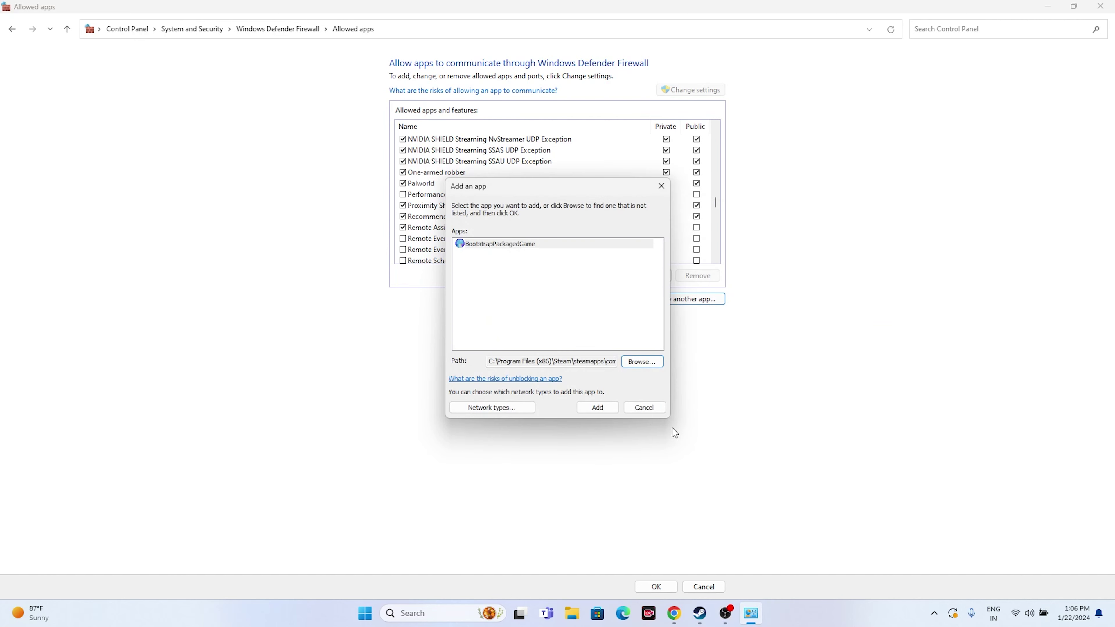
Try to add the chosen Palworld application to the firewall's allowed apps, and close the firewall window.
{"action": "left_click", "coordinate": [597, 407]}
{"action": "left_click", "coordinate": [637, 348]}
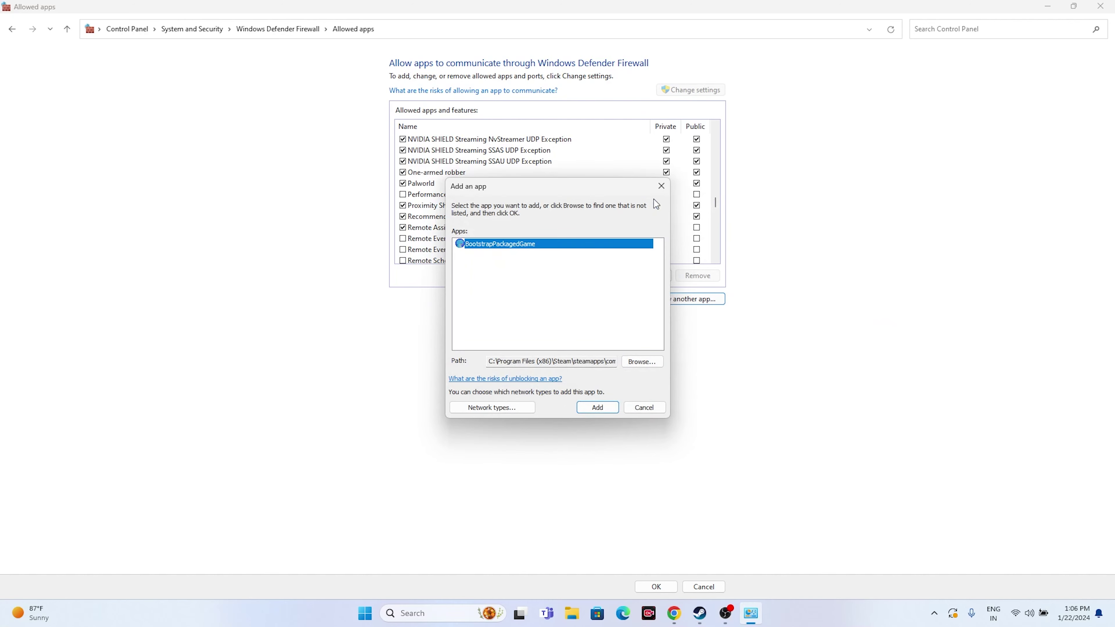
{"action": "left_click", "coordinate": [661, 186]}
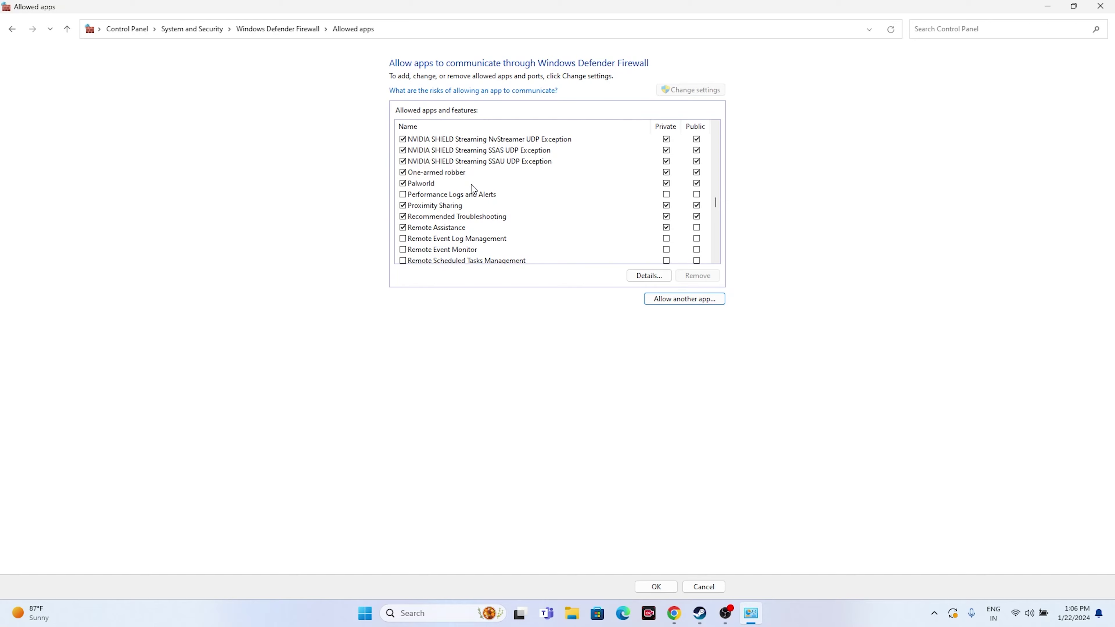
{"action": "left_click", "coordinate": [1100, 7]}
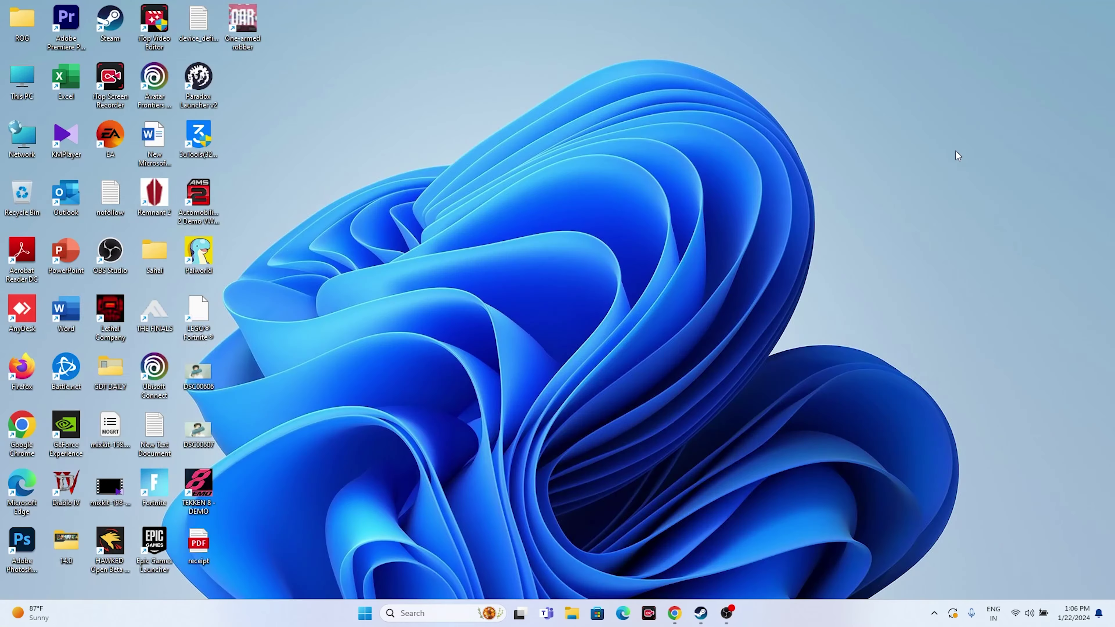
Search Windows for "system" and open System Configuration.
{"action": "left_click", "coordinate": [712, 613]}
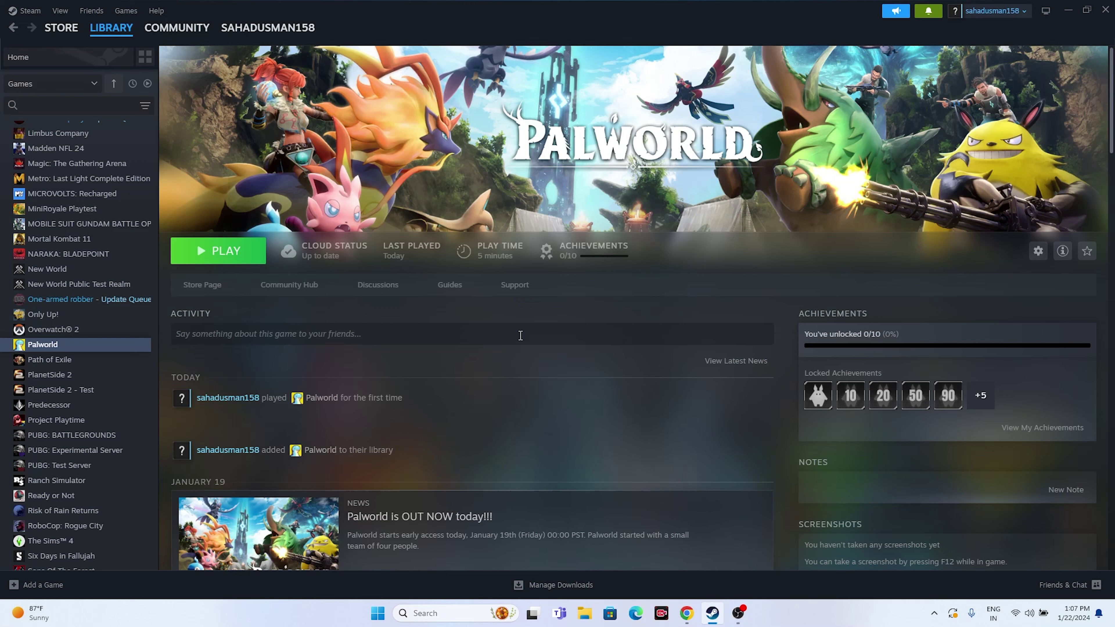
{"action": "left_click", "coordinate": [444, 614]}
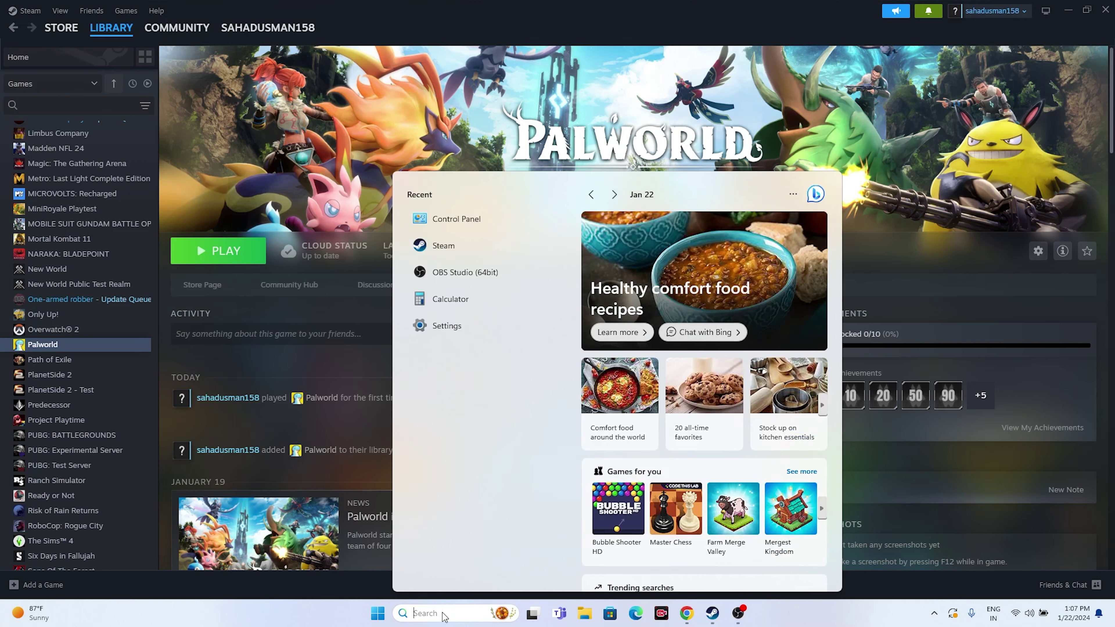
{"action": "type", "text": "syt"}
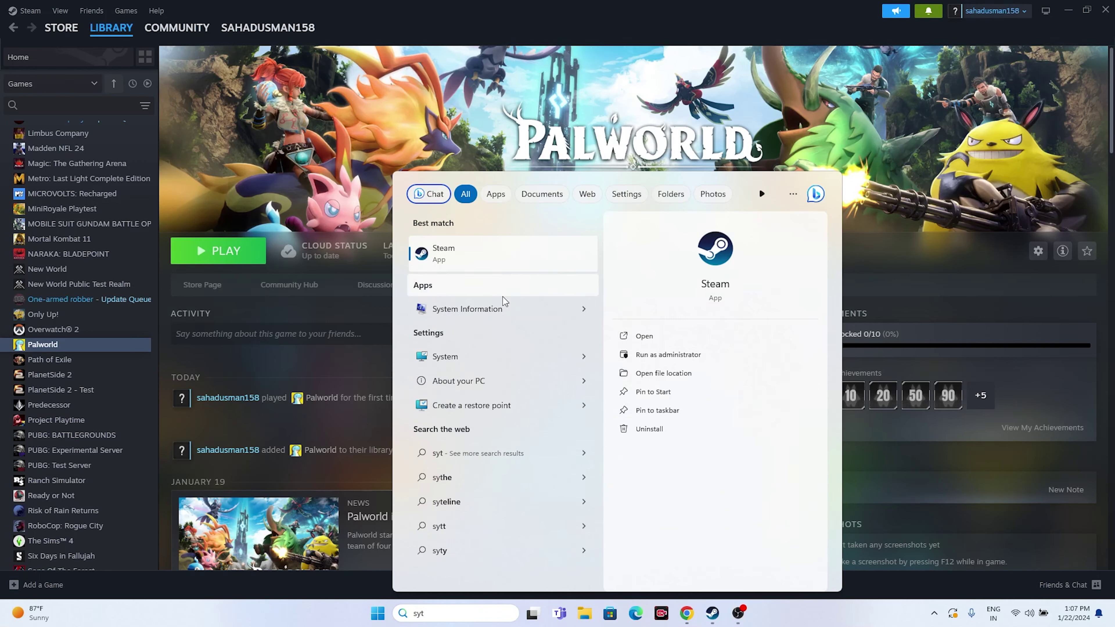
{"action": "key", "text": "BackSpace"}
{"action": "type", "text": "stem"}
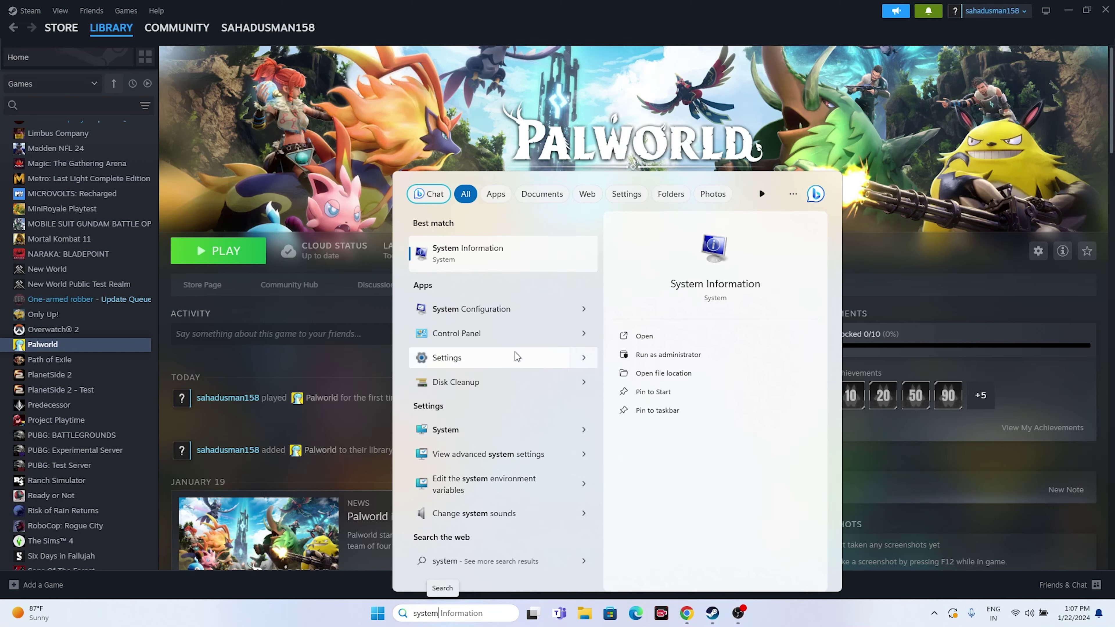
{"action": "left_click", "coordinate": [527, 314]}
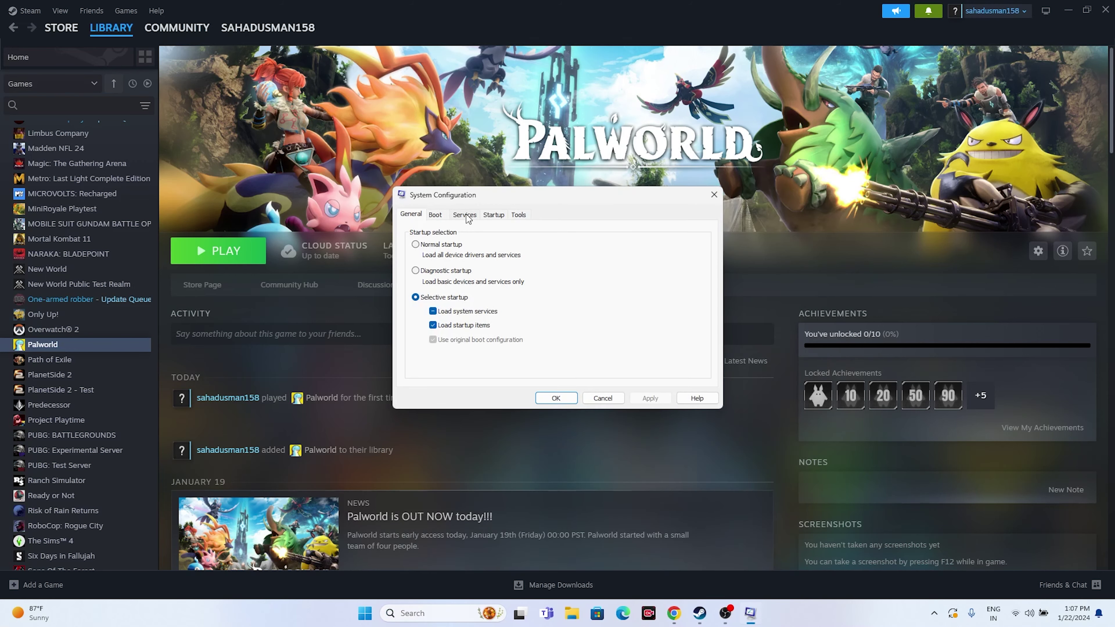
Hide all Microsoft services in System Configuration's services list, apply the changes, and confirm the dialog.
{"action": "left_click", "coordinate": [464, 215]}
{"action": "left_click", "coordinate": [674, 374]}
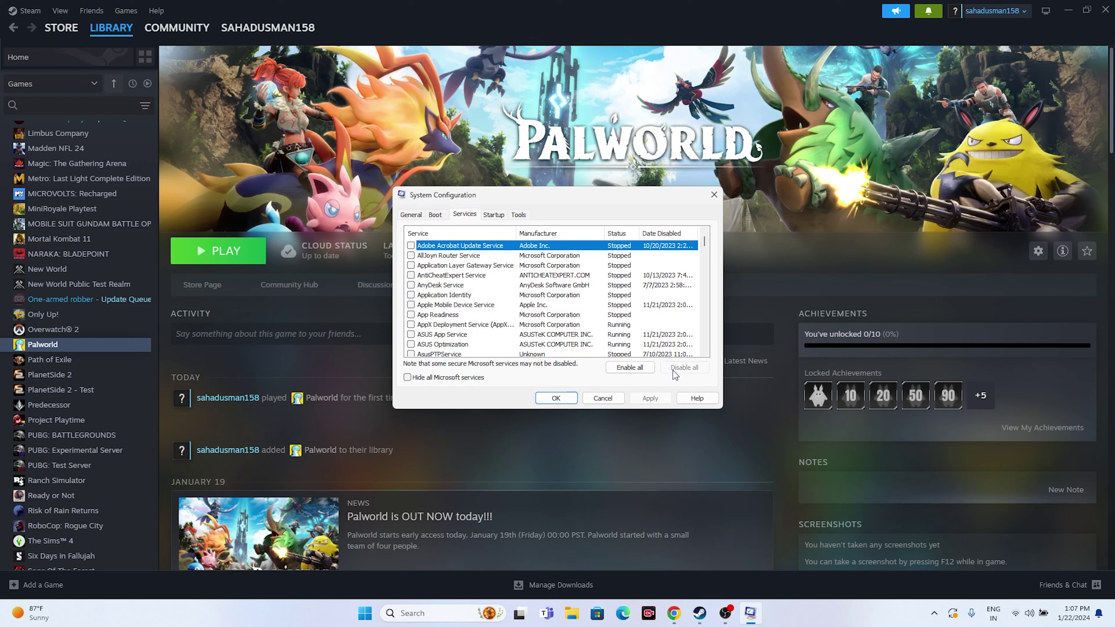
{"action": "left_click", "coordinate": [407, 377]}
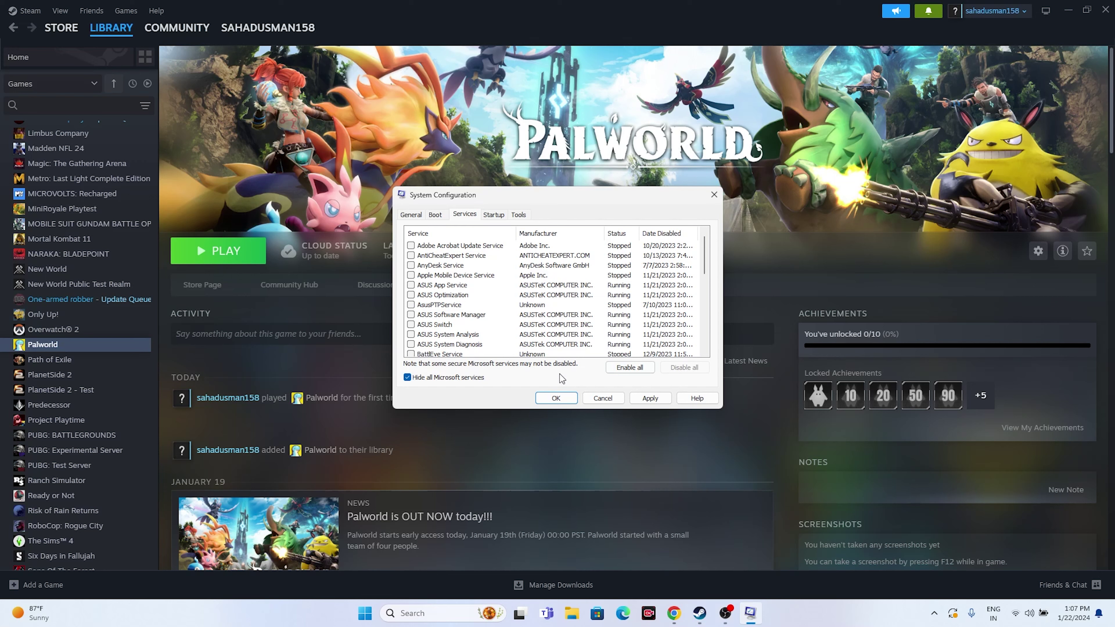
{"action": "left_click", "coordinate": [644, 398]}
{"action": "left_click", "coordinate": [560, 398]}
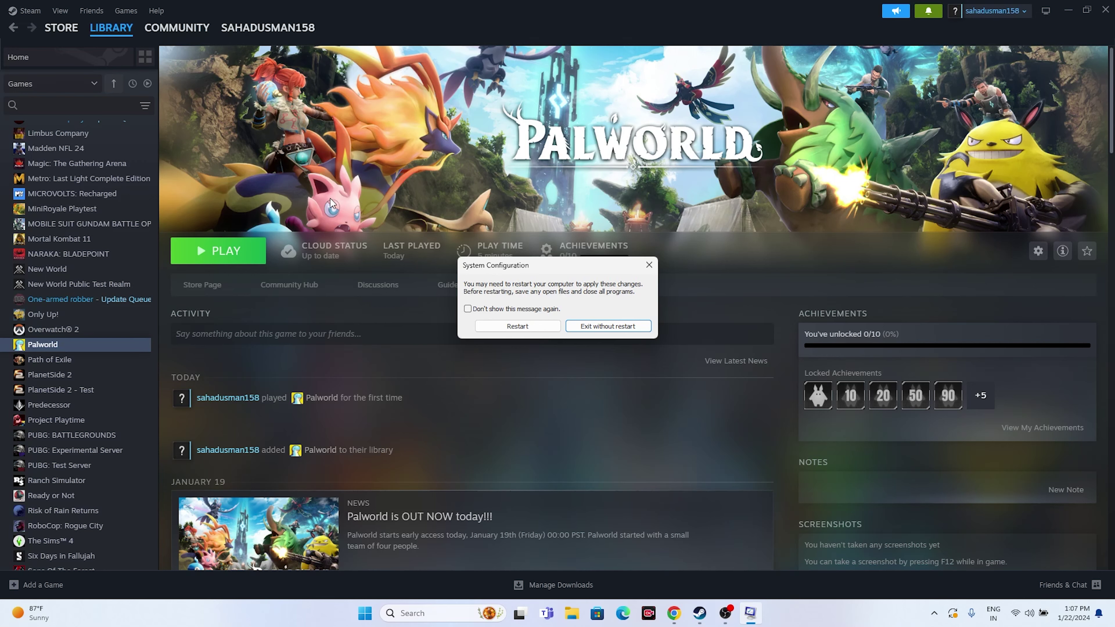
Exit System Configuration without restarting, and check the in-game Steam Overlay setting in Palworld's properties.
{"action": "left_click", "coordinate": [639, 326]}
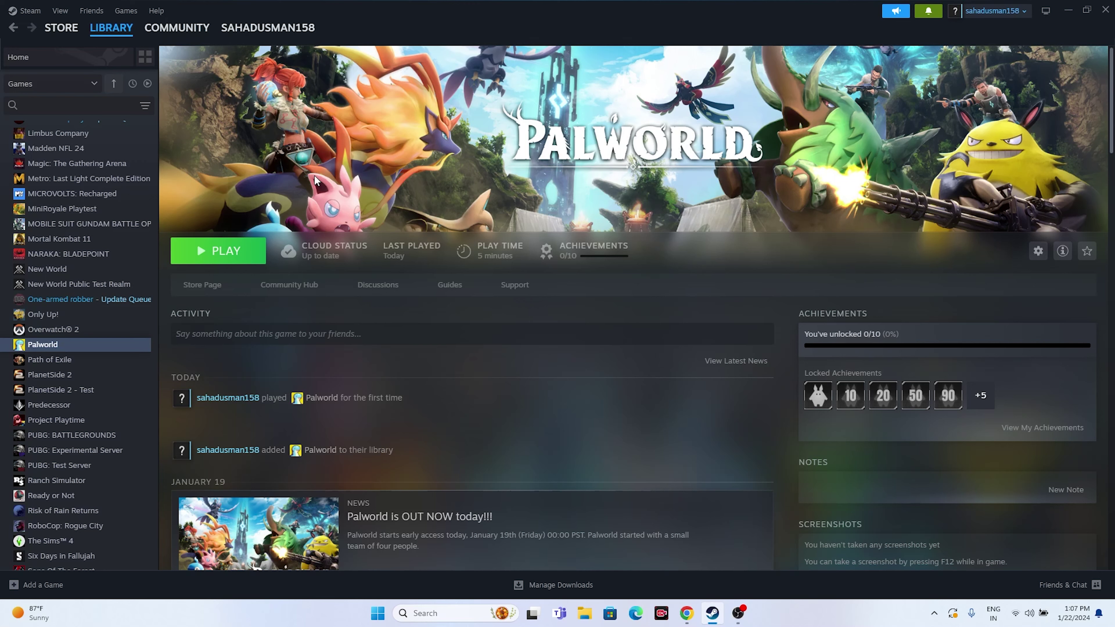
{"action": "right_click", "coordinate": [63, 349]}
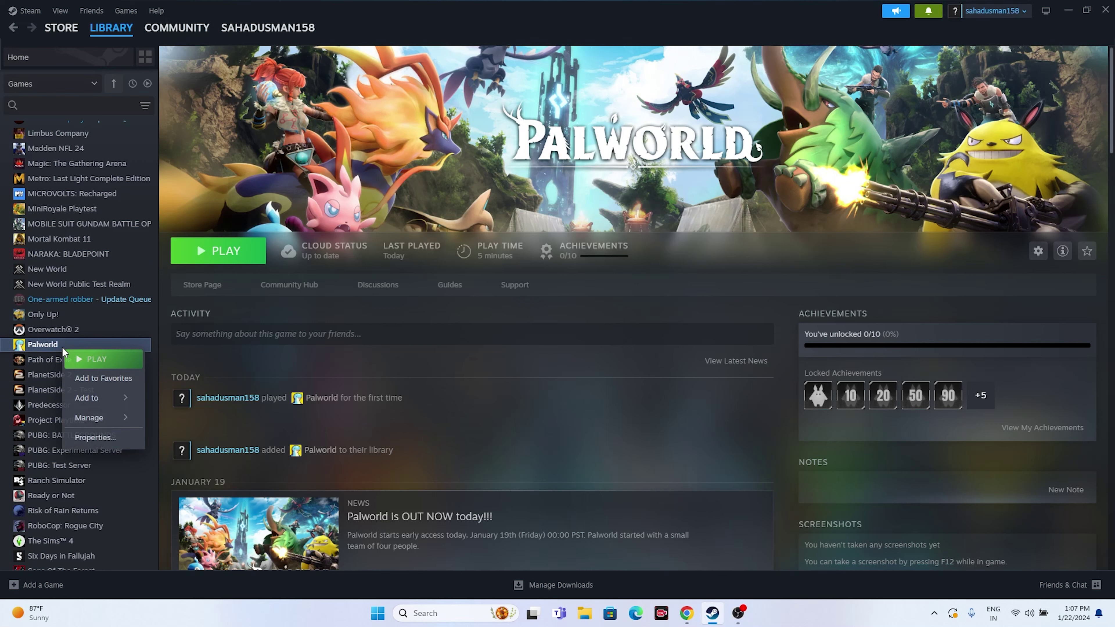
{"action": "left_click", "coordinate": [92, 436]}
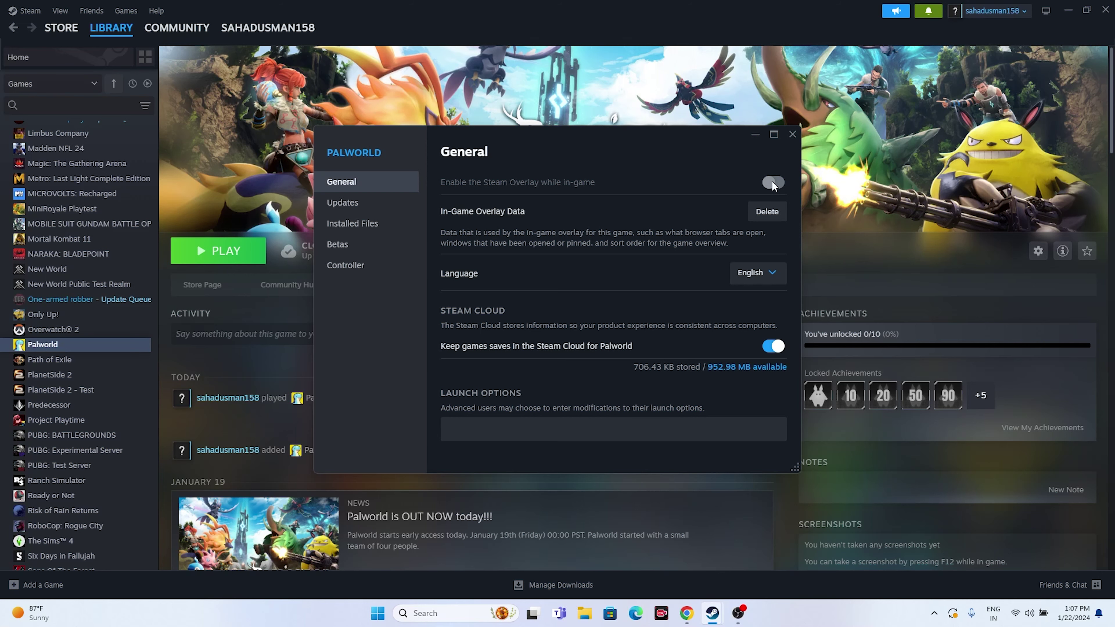
{"action": "left_click", "coordinate": [791, 134]}
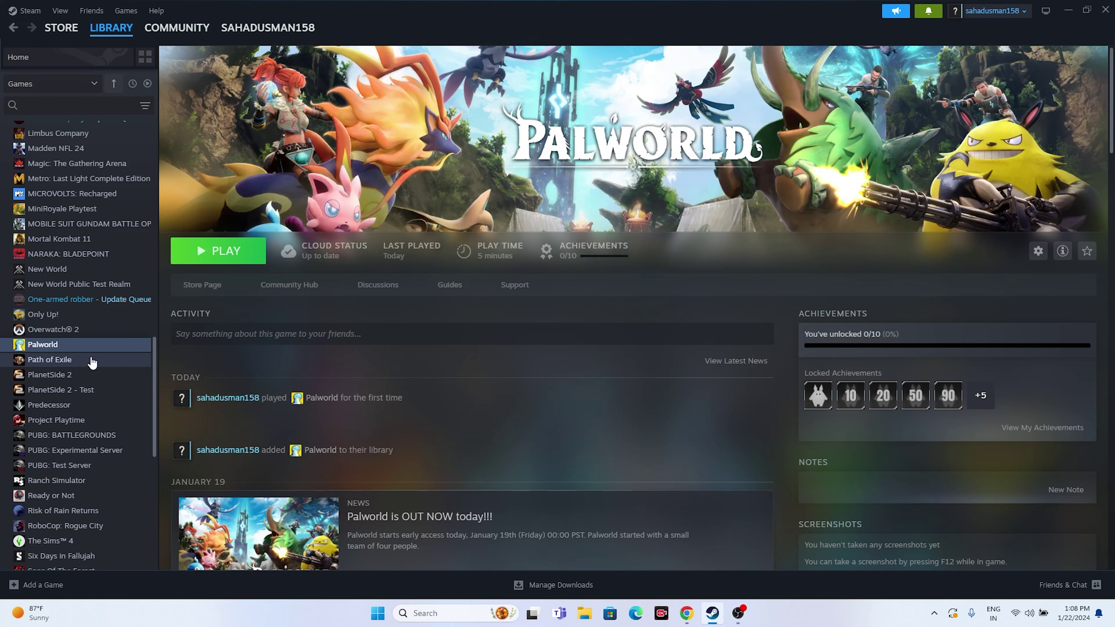
Set Palworld's launch options to -dx12 in its Steam properties and close the properties window.
{"action": "right_click", "coordinate": [63, 345]}
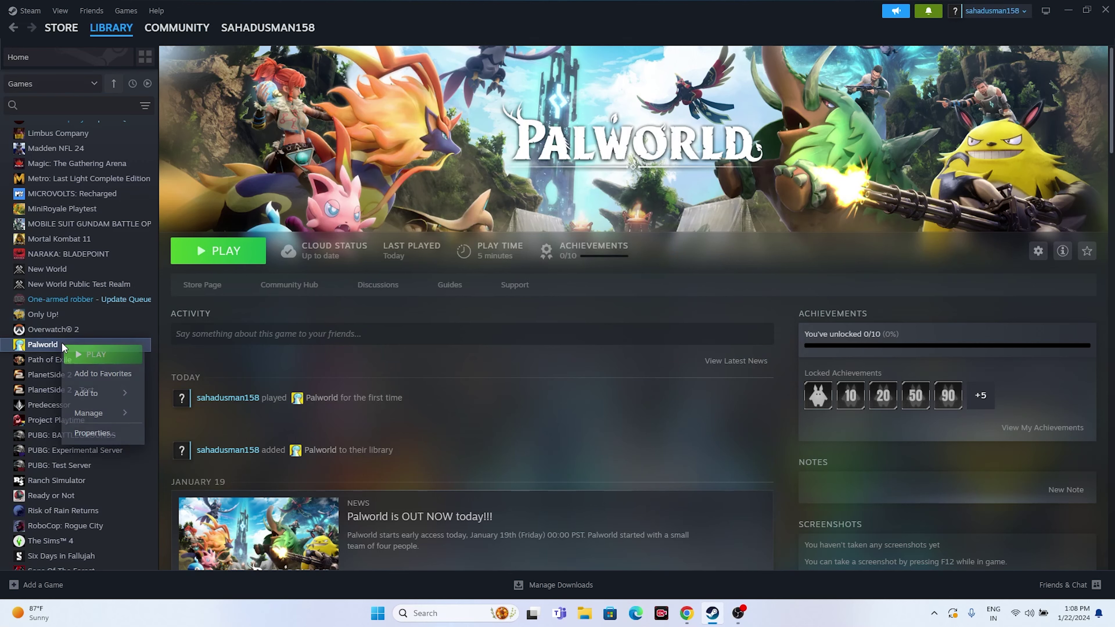
{"action": "left_click", "coordinate": [80, 433]}
{"action": "left_click", "coordinate": [485, 431]}
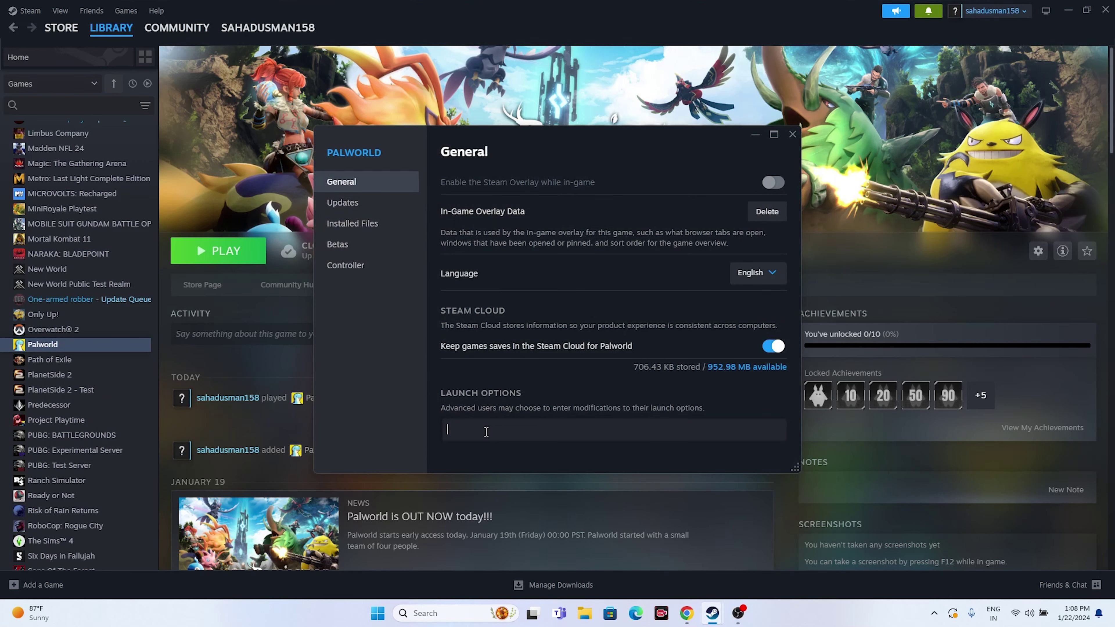
{"action": "type", "text": "-dx11"}
{"action": "key", "text": "BackSpace"}
{"action": "type", "text": "2"}
{"action": "left_click", "coordinate": [793, 135]}
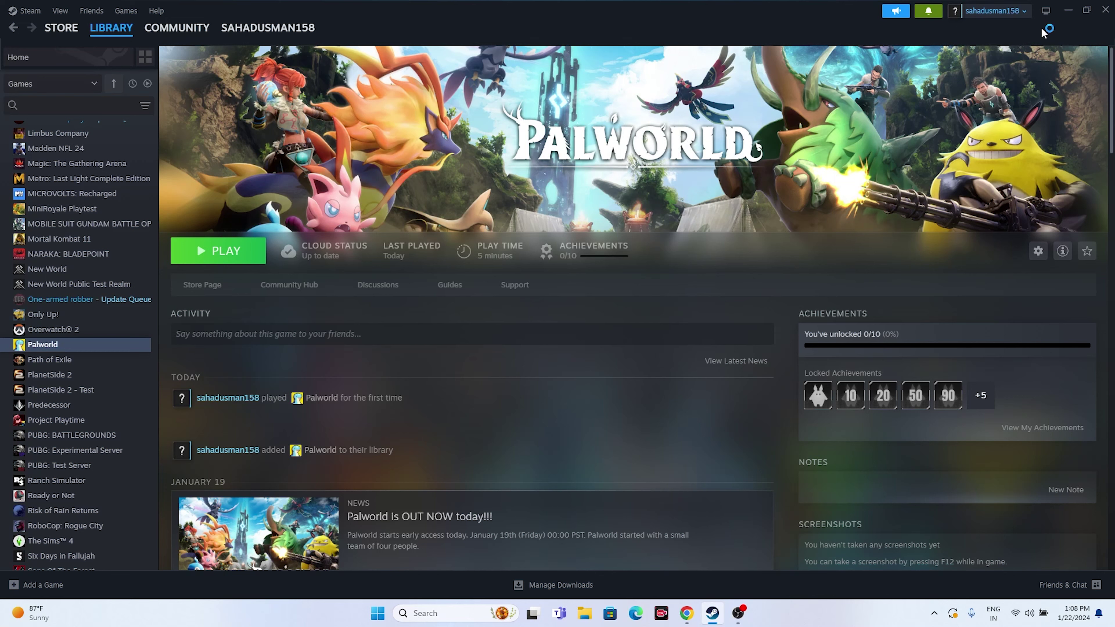
Examine the running apps and background processes in Task Manager, and close it.
{"action": "left_click", "coordinate": [1068, 10]}
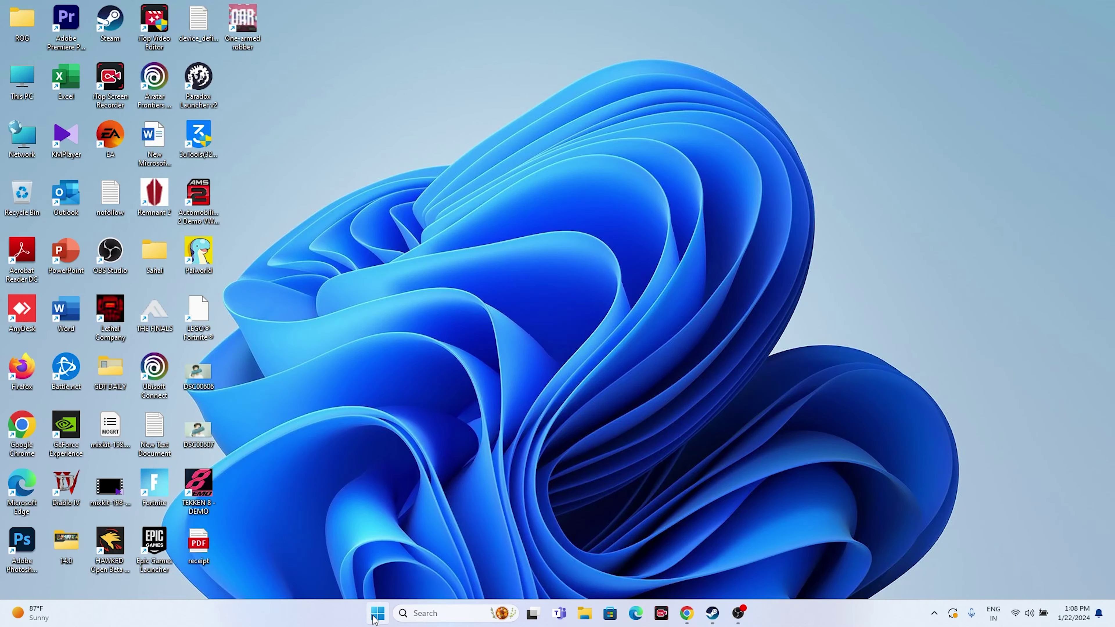
{"action": "right_click", "coordinate": [373, 618]}
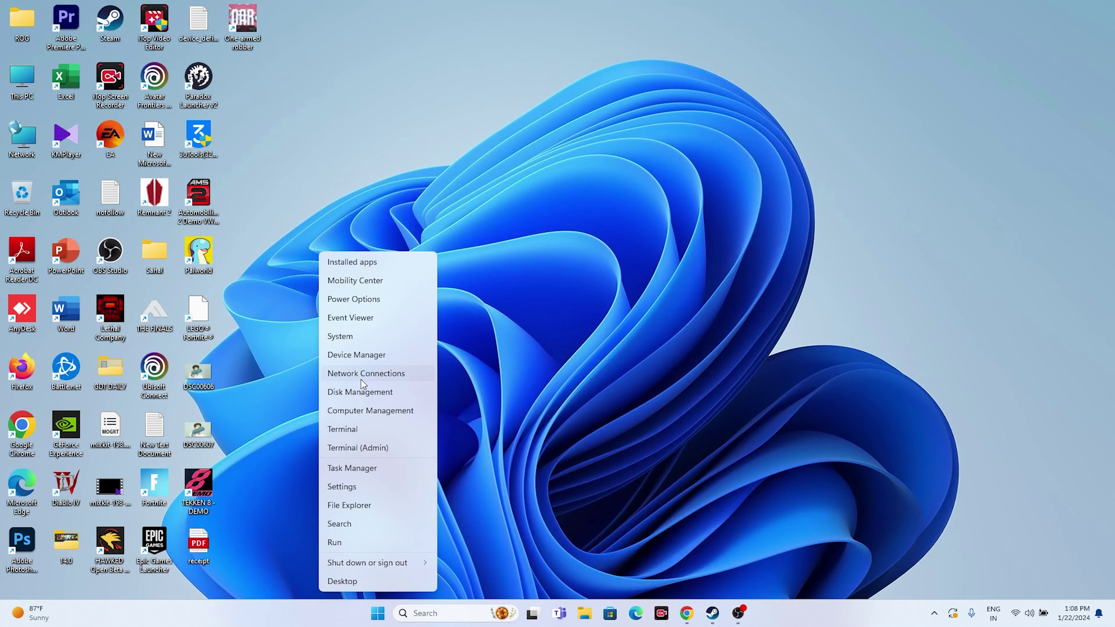
{"action": "left_click", "coordinate": [366, 468]}
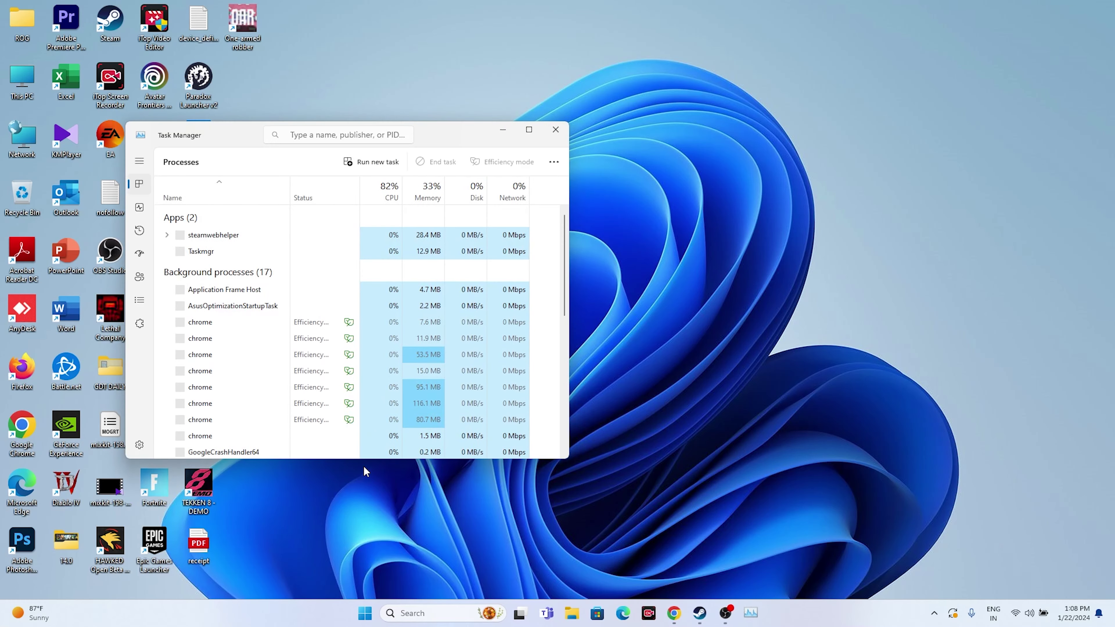
{"action": "double_click", "coordinate": [523, 132]}
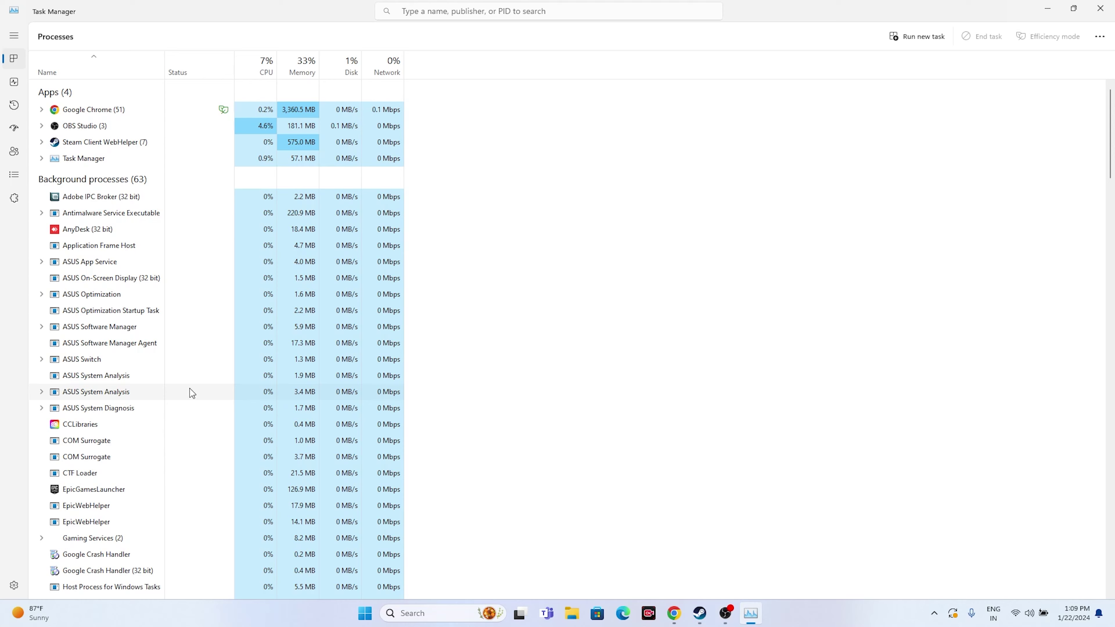
{"action": "left_click", "coordinate": [1100, 8]}
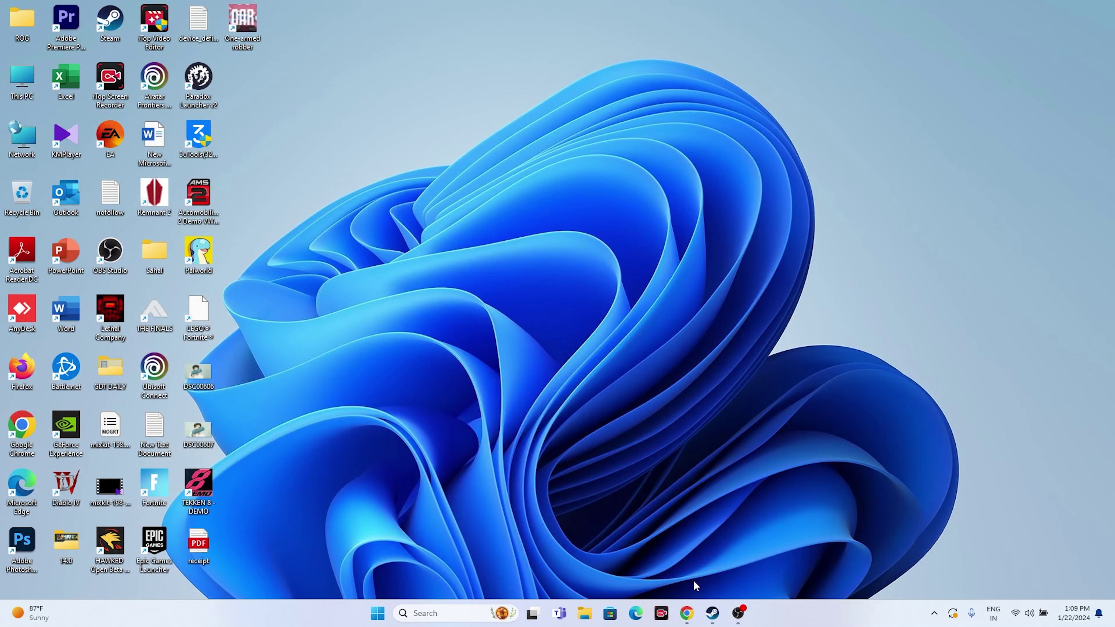
{"action": "left_click", "coordinate": [710, 613]}
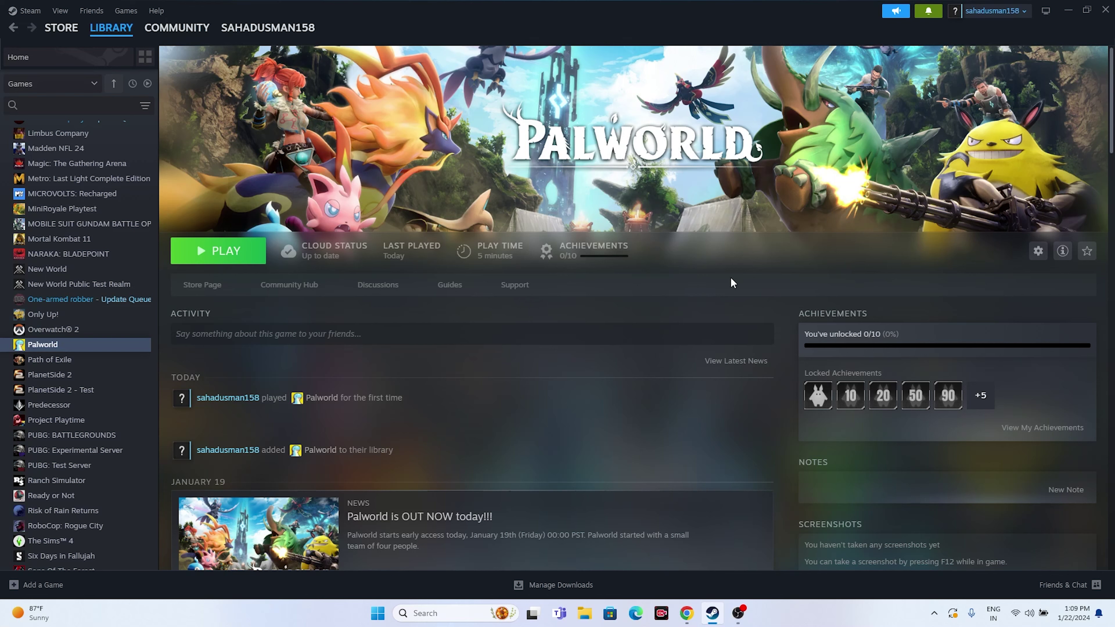
{"action": "left_click", "coordinate": [1068, 9]}
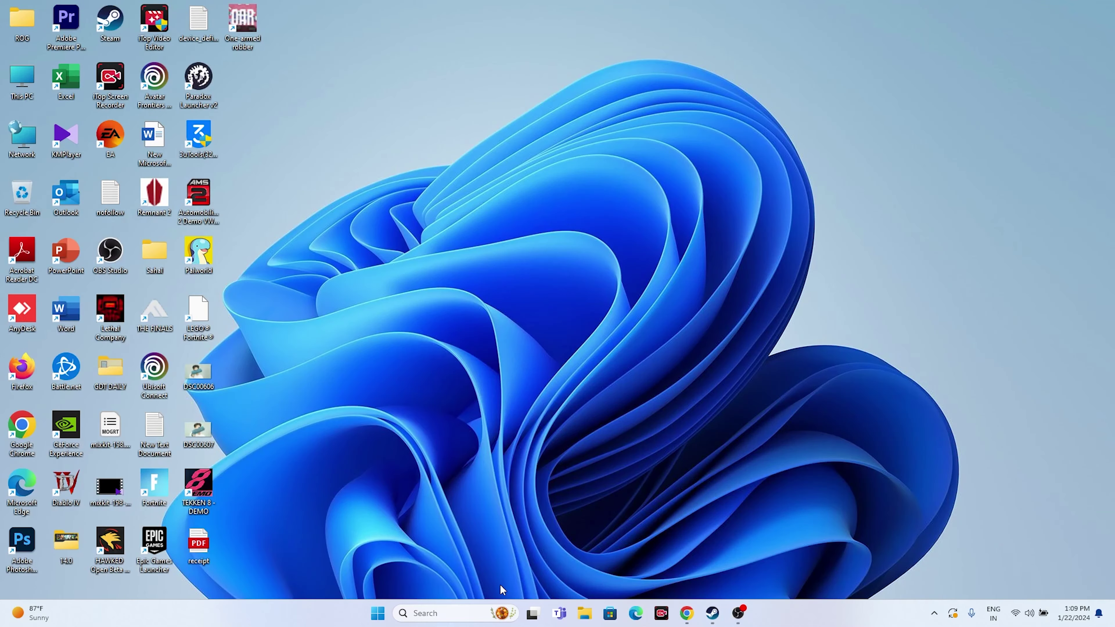
Search Windows for "graphics" and open the Graphics settings page with the custom app options.
{"action": "left_click", "coordinate": [437, 610]}
{"action": "type", "text": "gra"}
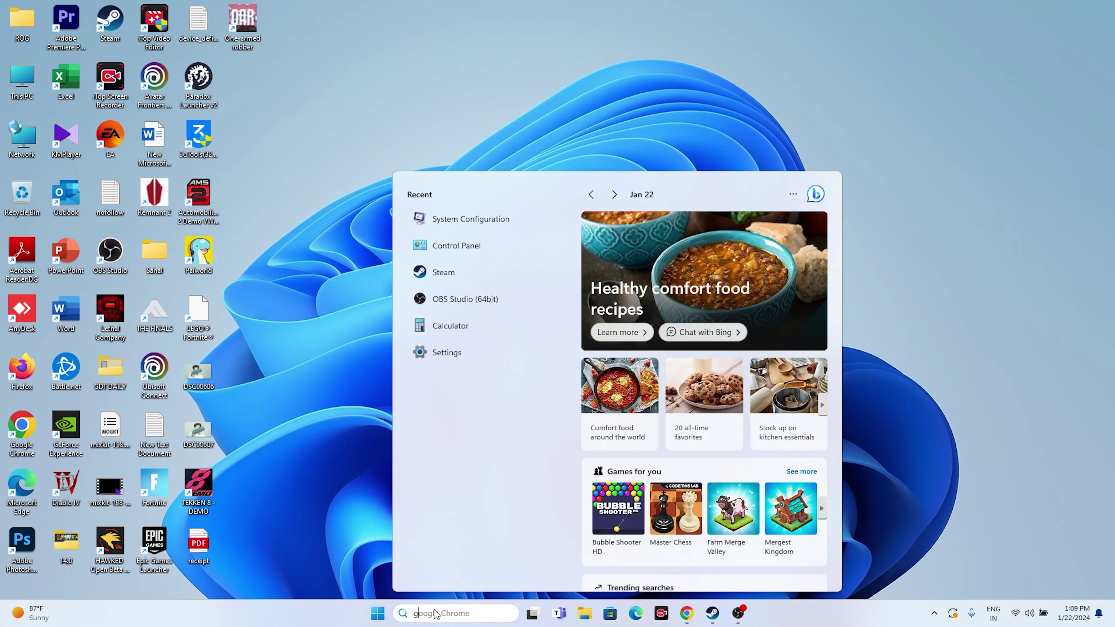
{"action": "type", "text": "phics"}
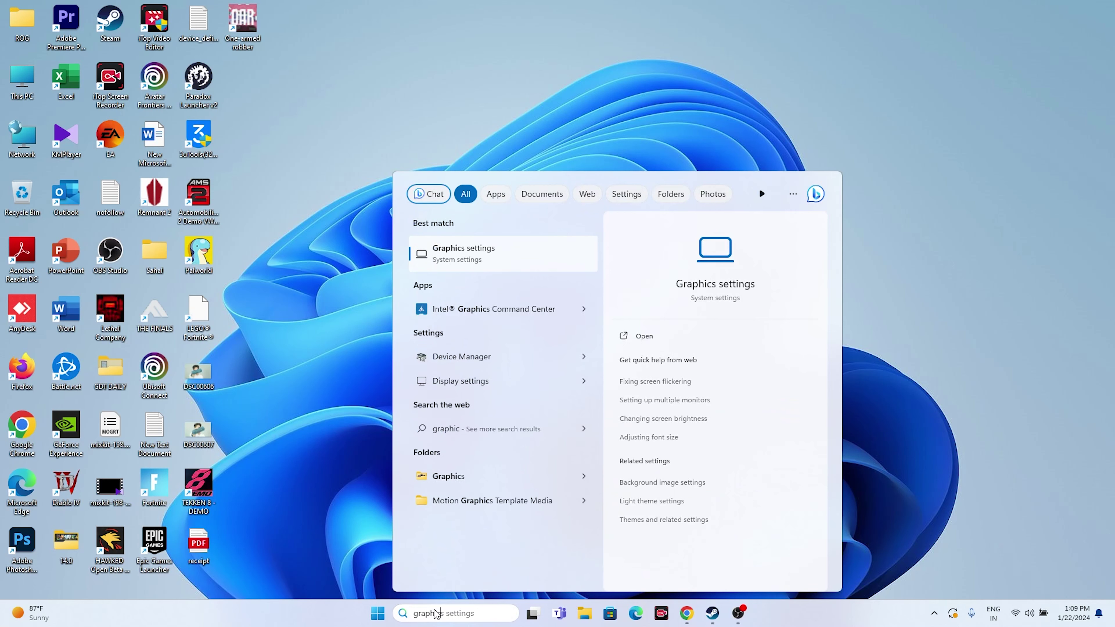
{"action": "left_click", "coordinate": [463, 253]}
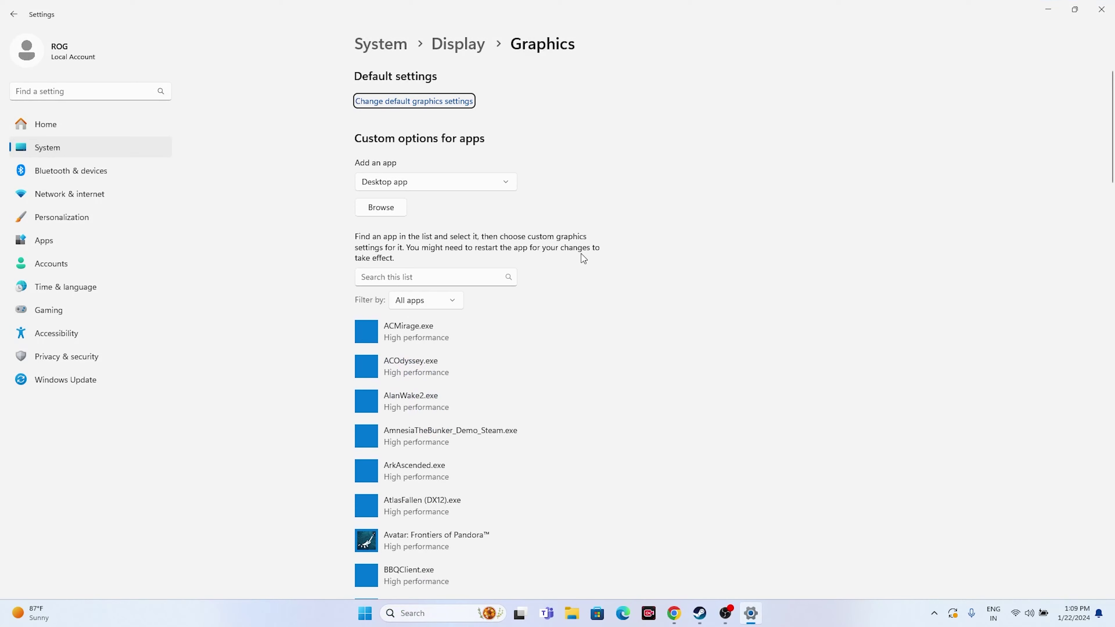
{"action": "scroll", "coordinate": [581, 254], "scroll_direction": "down", "scroll_amount": 5}
{"action": "scroll", "coordinate": [581, 254], "scroll_direction": "up", "scroll_amount": 5}
Browse for a desktop app to add, going to C:\Program Files (x86)\Steam\steamapps\common.
{"action": "left_click", "coordinate": [388, 210]}
{"action": "scroll", "coordinate": [66, 197], "scroll_direction": "down", "scroll_amount": 5}
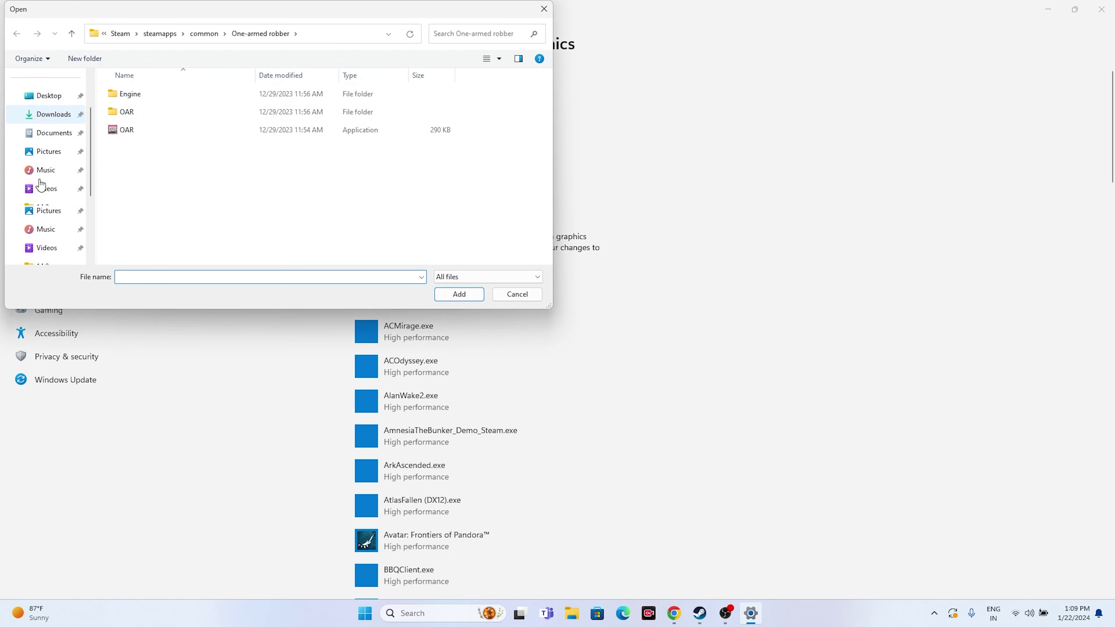
{"action": "left_click", "coordinate": [48, 207]}
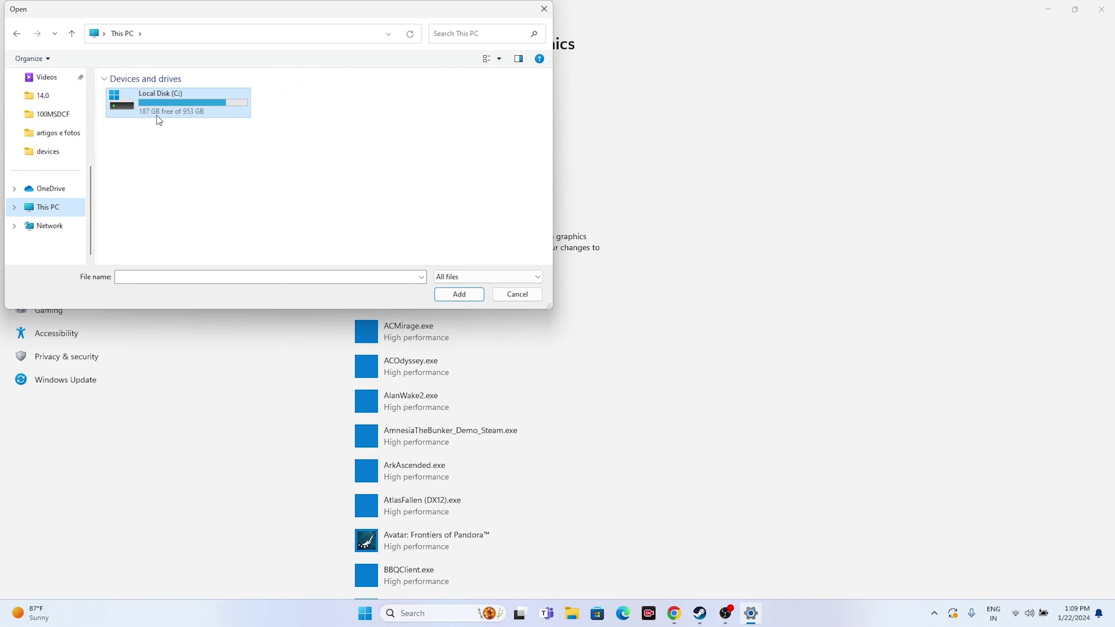
{"action": "double_click", "coordinate": [162, 110]}
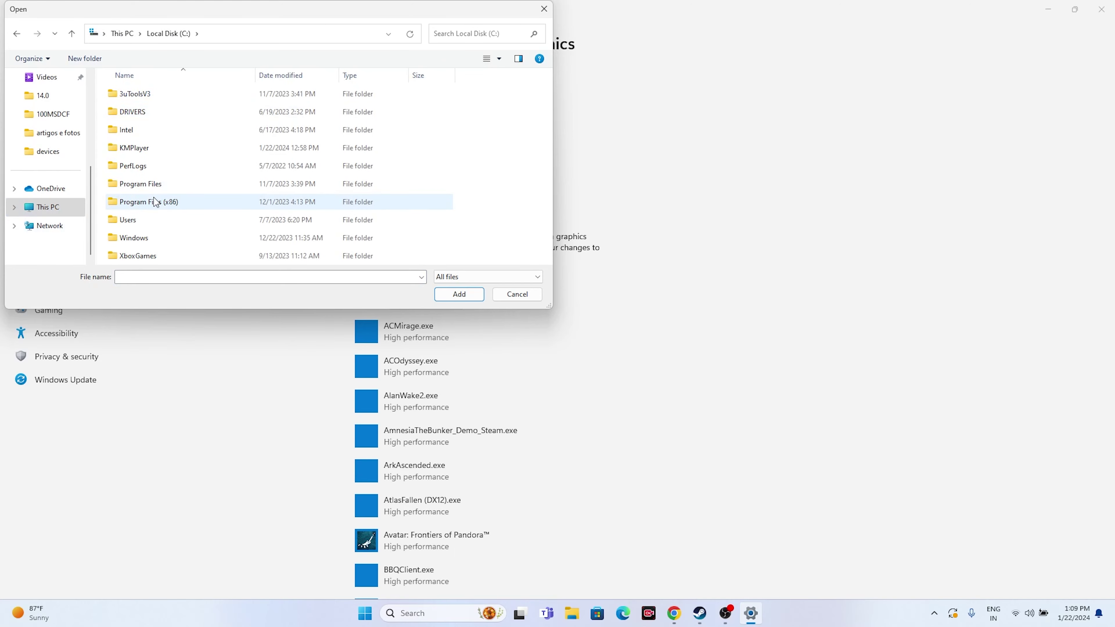
{"action": "double_click", "coordinate": [154, 197]}
{"action": "scroll", "coordinate": [146, 172], "scroll_direction": "down", "scroll_amount": 5}
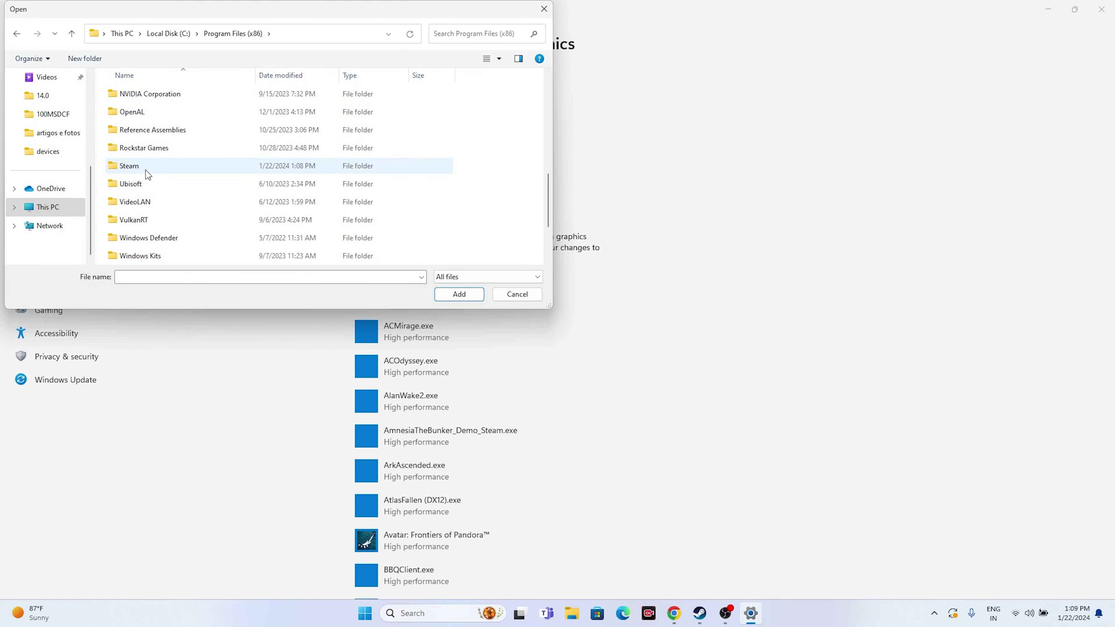
{"action": "double_click", "coordinate": [145, 169]}
{"action": "scroll", "coordinate": [179, 169], "scroll_direction": "down", "scroll_amount": 5}
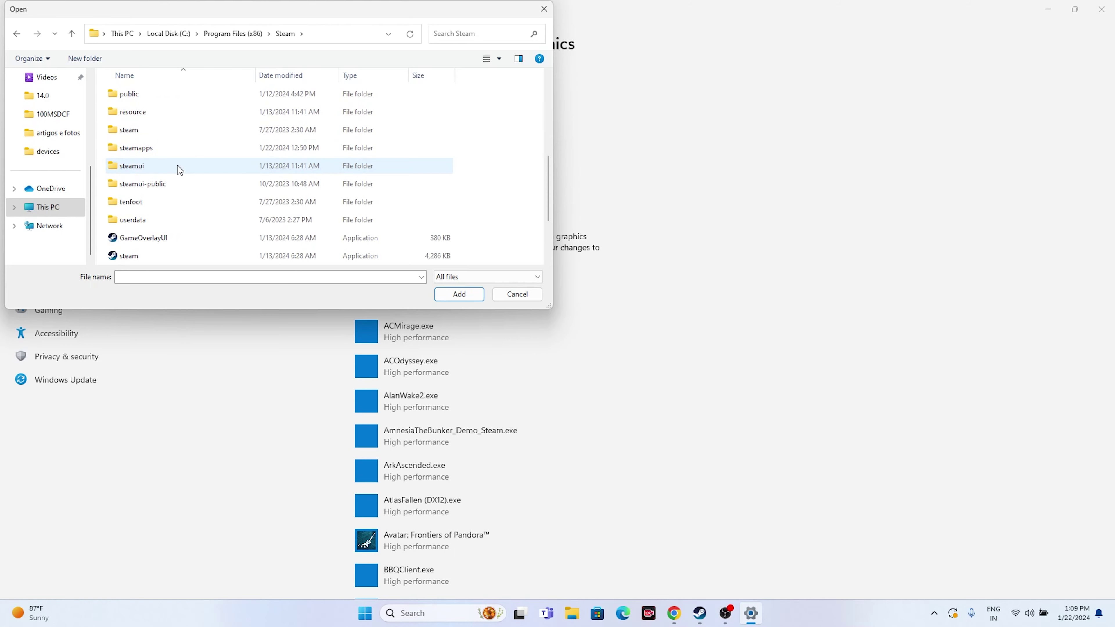
{"action": "double_click", "coordinate": [159, 147]}
{"action": "double_click", "coordinate": [154, 99]}
Add the Palworld application from the Palworld game folder to the custom graphics app list.
{"action": "scroll", "coordinate": [158, 169], "scroll_direction": "down", "scroll_amount": 10}
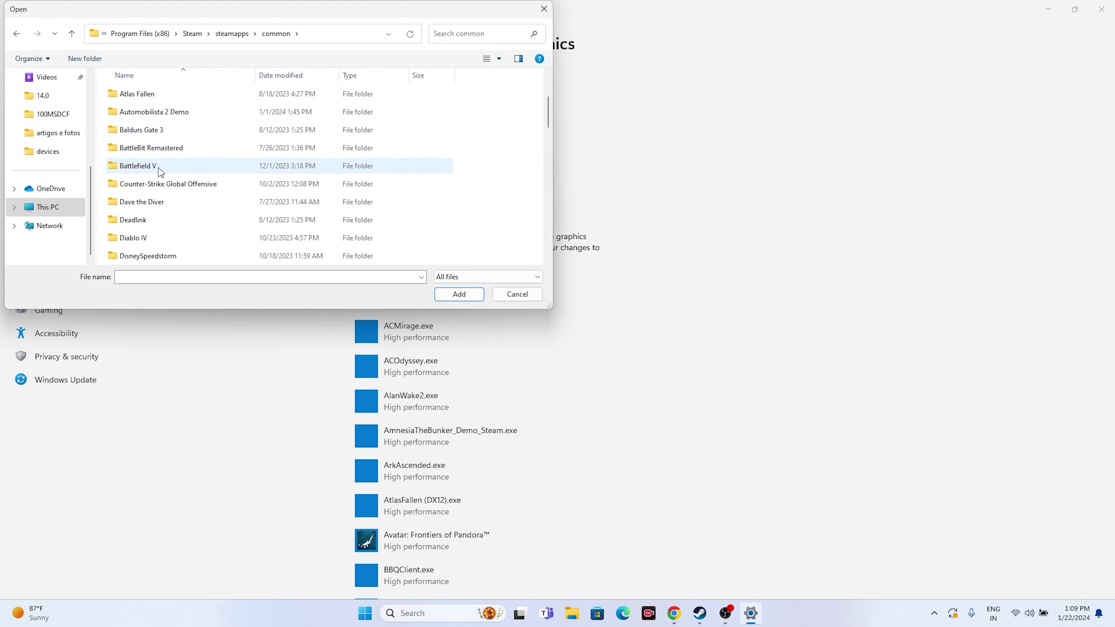
{"action": "scroll", "coordinate": [161, 171], "scroll_direction": "down", "scroll_amount": 8}
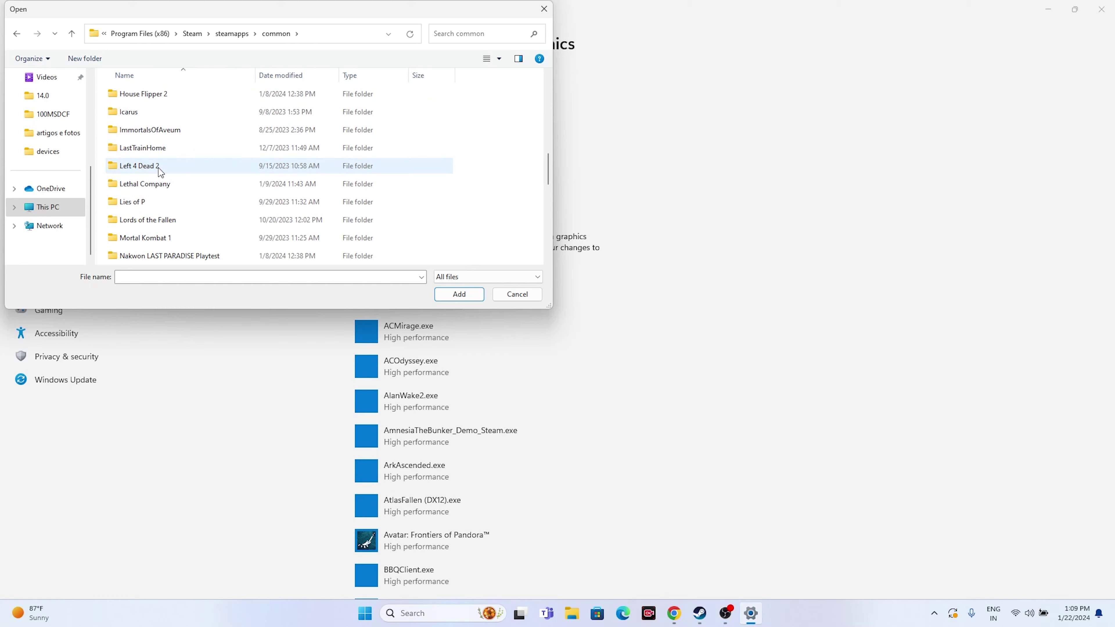
{"action": "scroll", "coordinate": [160, 172], "scroll_direction": "down", "scroll_amount": 1}
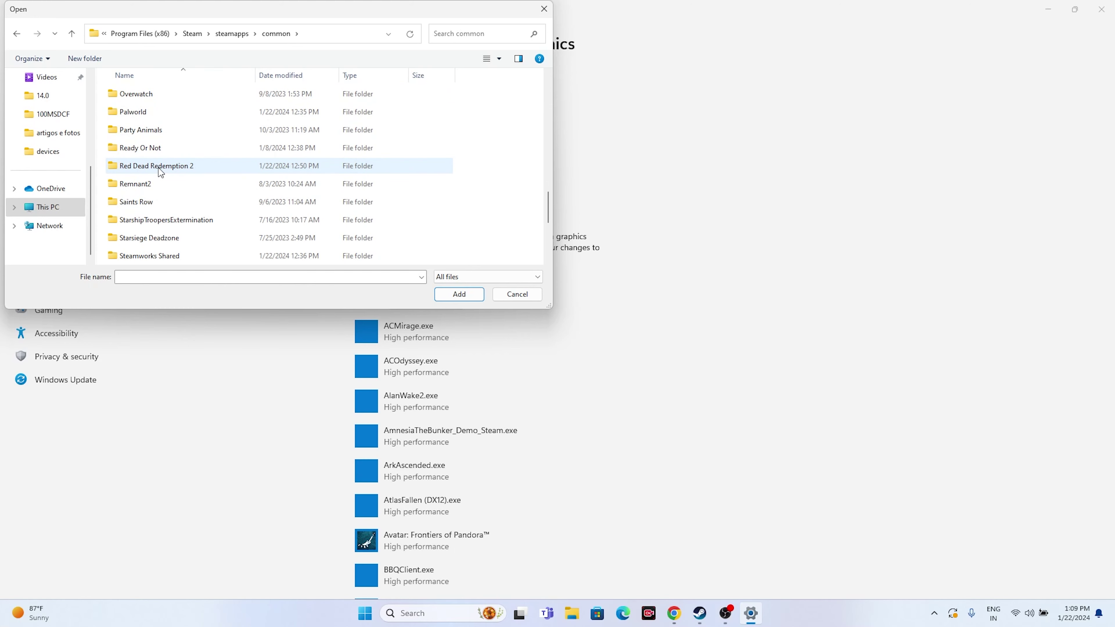
{"action": "left_click", "coordinate": [156, 115]}
{"action": "double_click", "coordinate": [152, 113]}
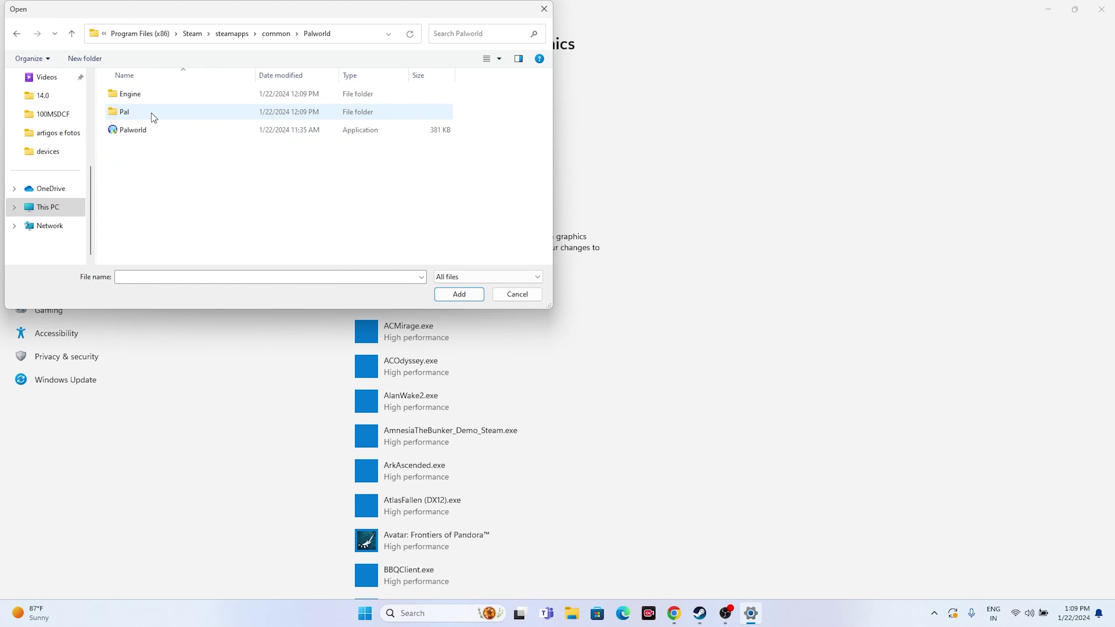
{"action": "left_click", "coordinate": [159, 131]}
{"action": "left_click", "coordinate": [459, 294]}
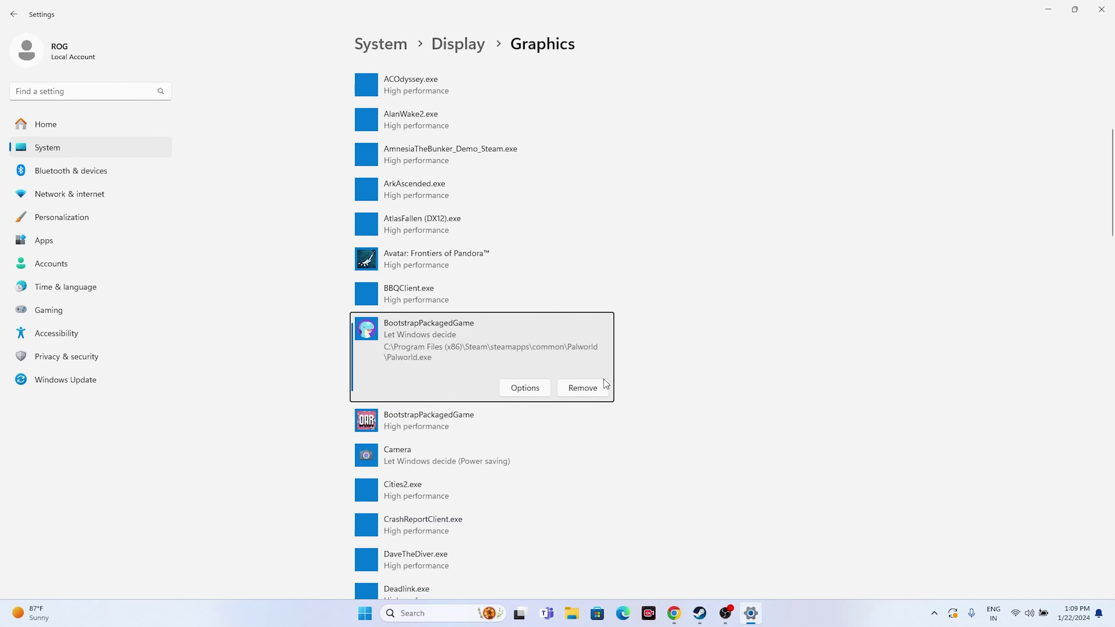
Set the graphics preference of Palworld.exe to High performance, save it, and close Settings.
{"action": "left_click", "coordinate": [523, 387]}
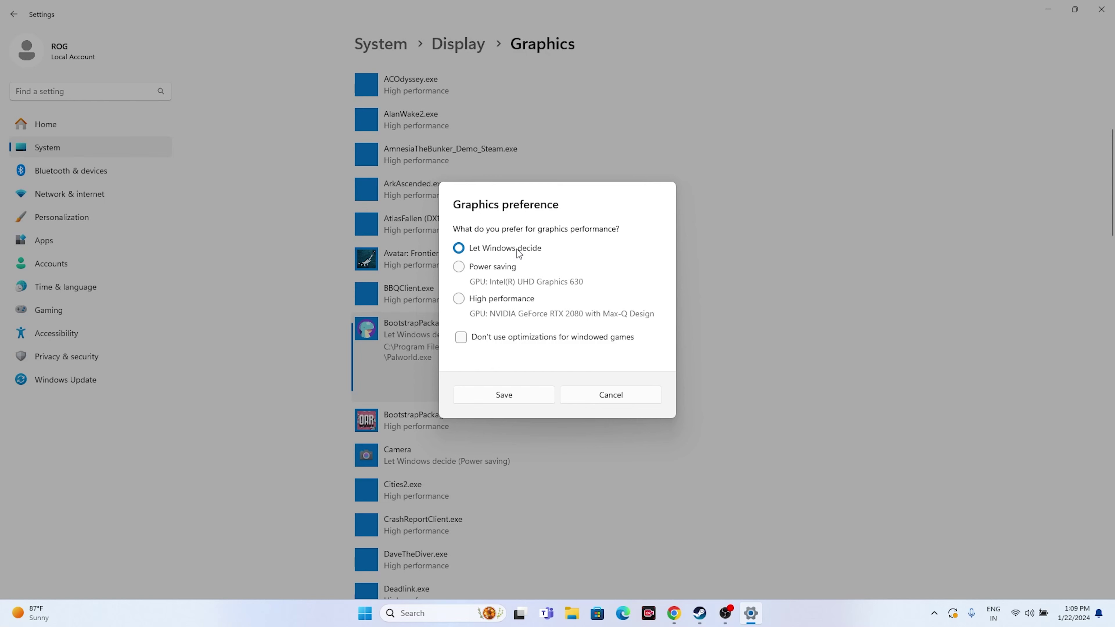
{"action": "left_click", "coordinate": [459, 301]}
{"action": "left_click", "coordinate": [507, 397]}
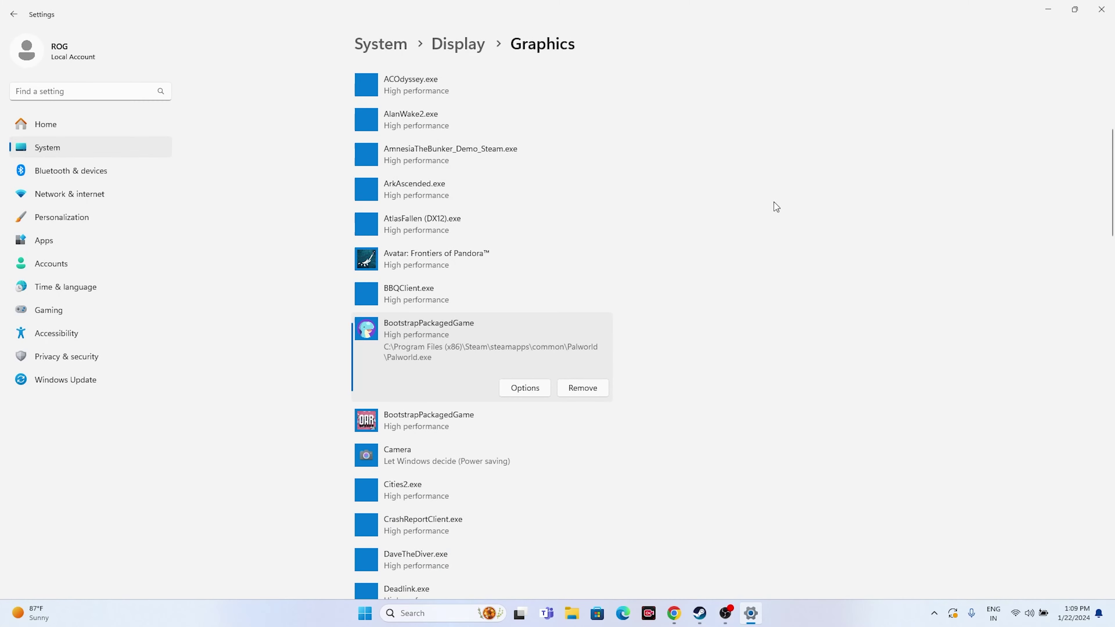
{"action": "left_click", "coordinate": [1101, 9]}
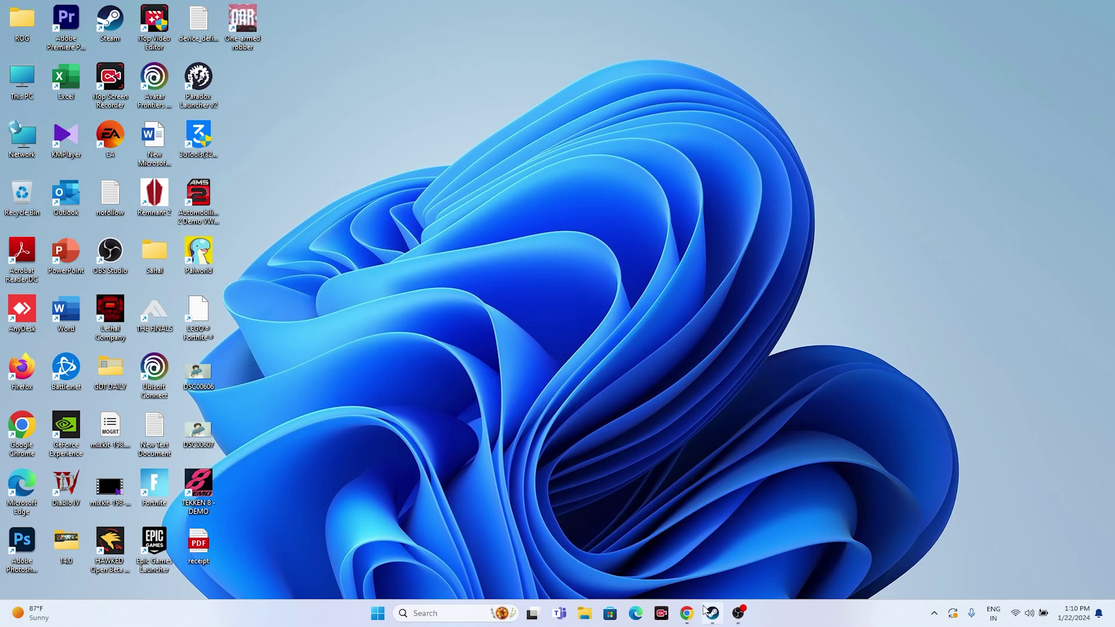
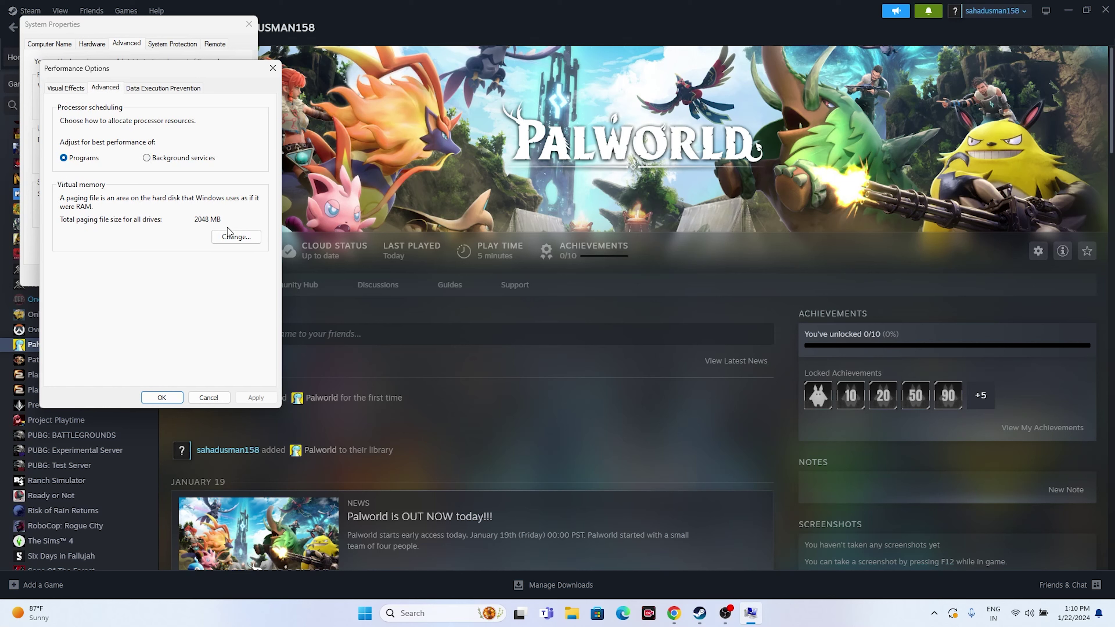
In the Virtual Memory settings, turn off automatic paging file management and choose a custom size for drive C:.
{"action": "left_click", "coordinate": [228, 233]}
{"action": "left_click", "coordinate": [86, 125]}
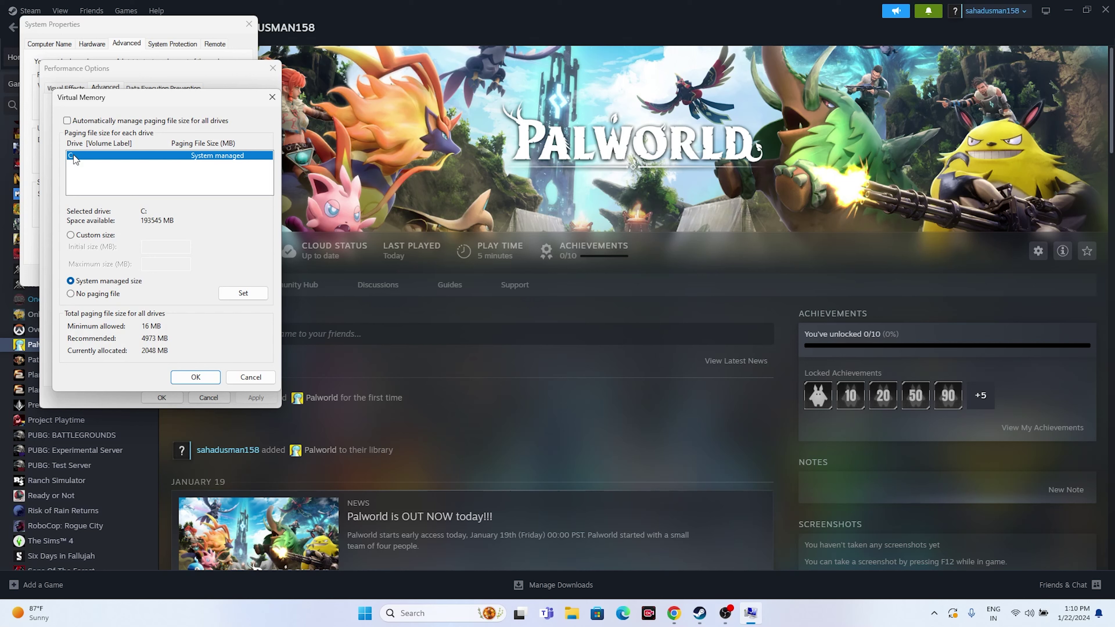
{"action": "left_click", "coordinate": [70, 235]}
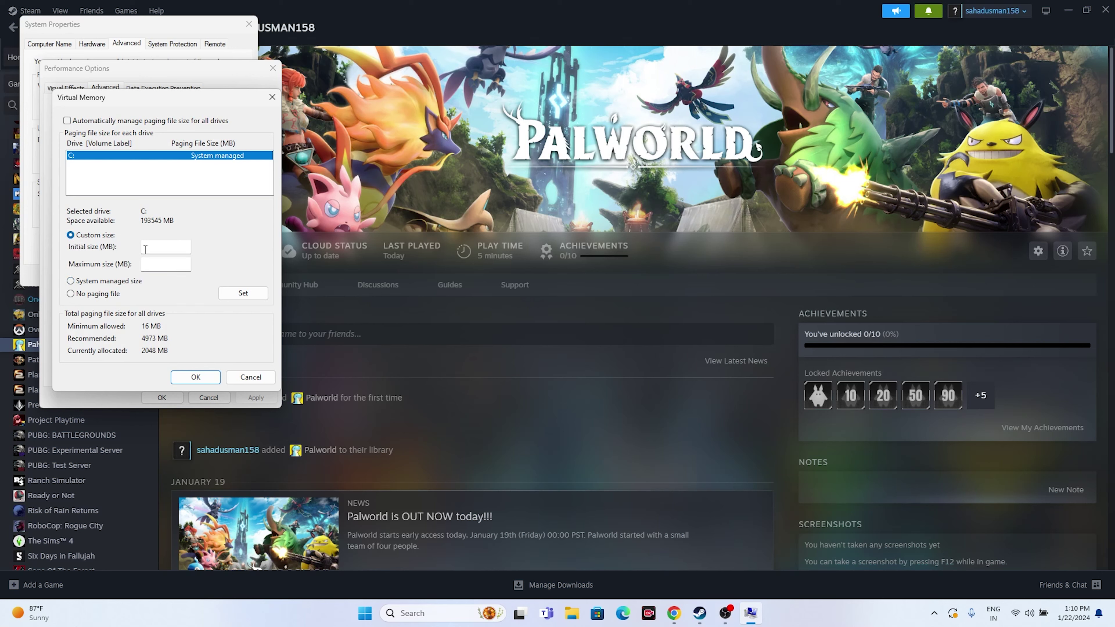
{"action": "left_click", "coordinate": [148, 248]}
{"action": "left_click", "coordinate": [148, 265]}
Find and open the Calculator app while keeping the Virtual Memory settings open at the initial size.
{"action": "left_click", "coordinate": [443, 613]}
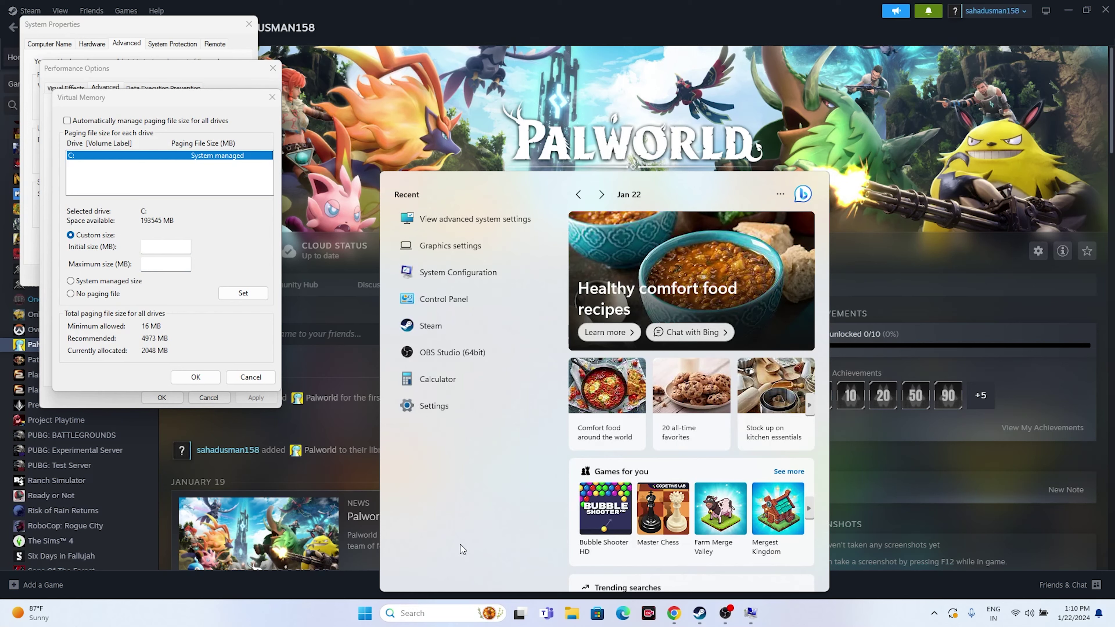
{"action": "type", "text": "calculator"}
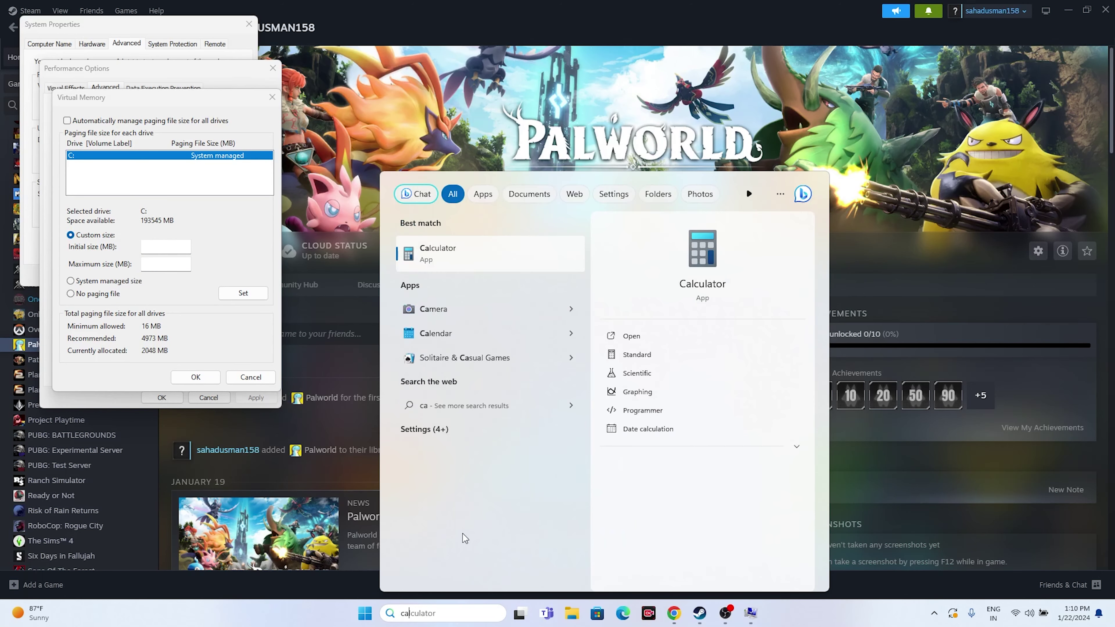
{"action": "left_click", "coordinate": [484, 248]}
{"action": "left_click", "coordinate": [156, 247]}
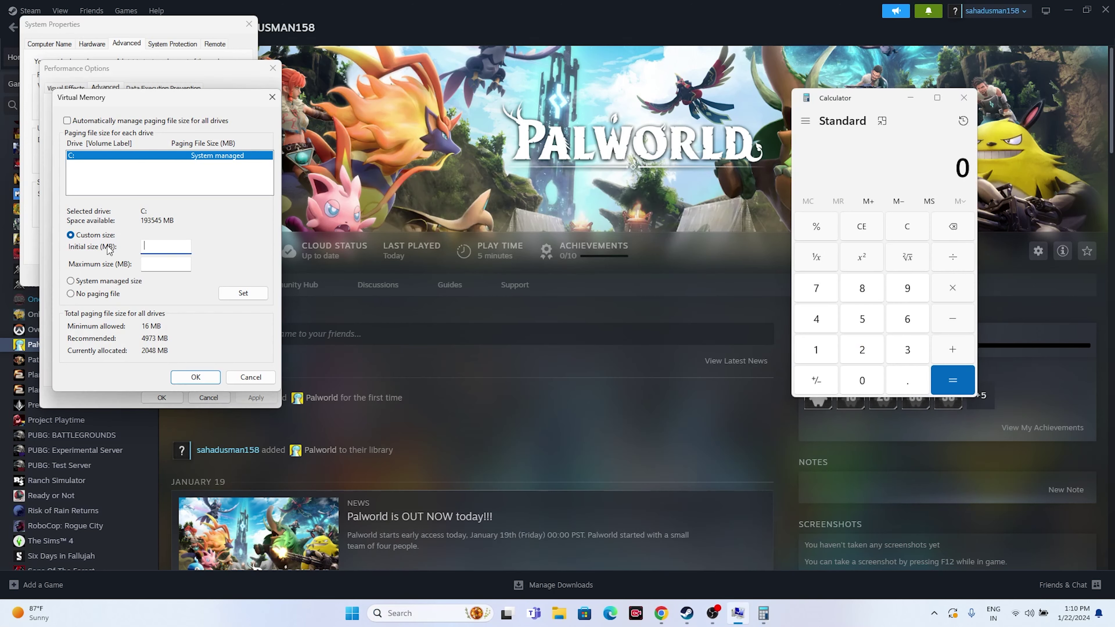
Calculate the initial paging file size in Calculator as 32 × 1024 × 1.5.
{"action": "left_click", "coordinate": [907, 347]}
{"action": "left_click", "coordinate": [861, 350]}
{"action": "left_click", "coordinate": [944, 290]}
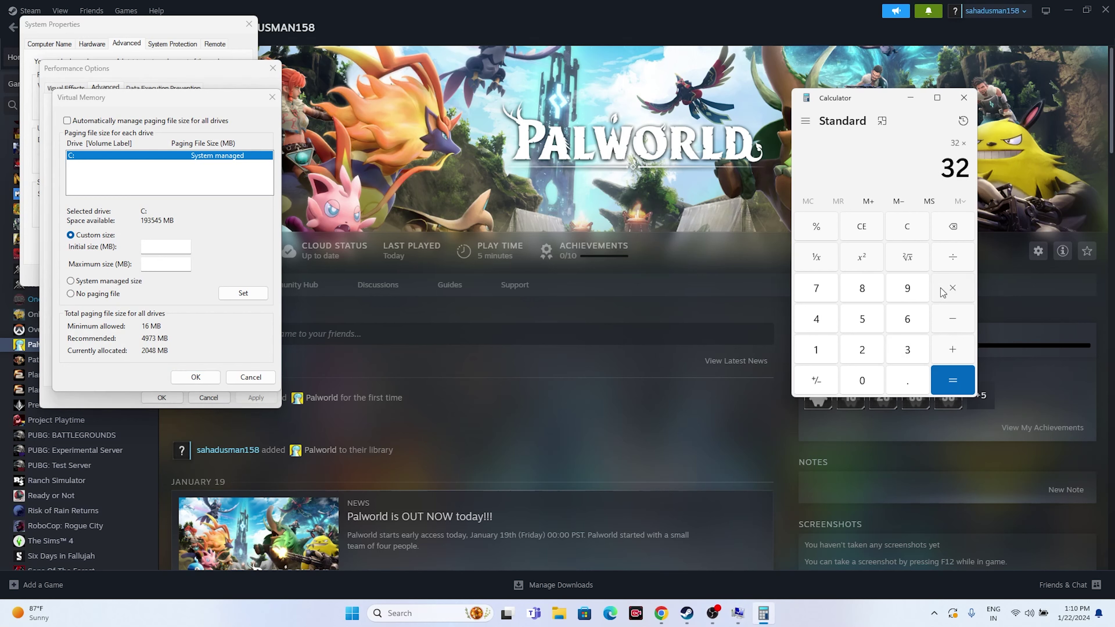
{"action": "left_click", "coordinate": [829, 344]}
{"action": "left_click", "coordinate": [856, 381]}
{"action": "left_click", "coordinate": [859, 358]}
{"action": "left_click", "coordinate": [824, 324]}
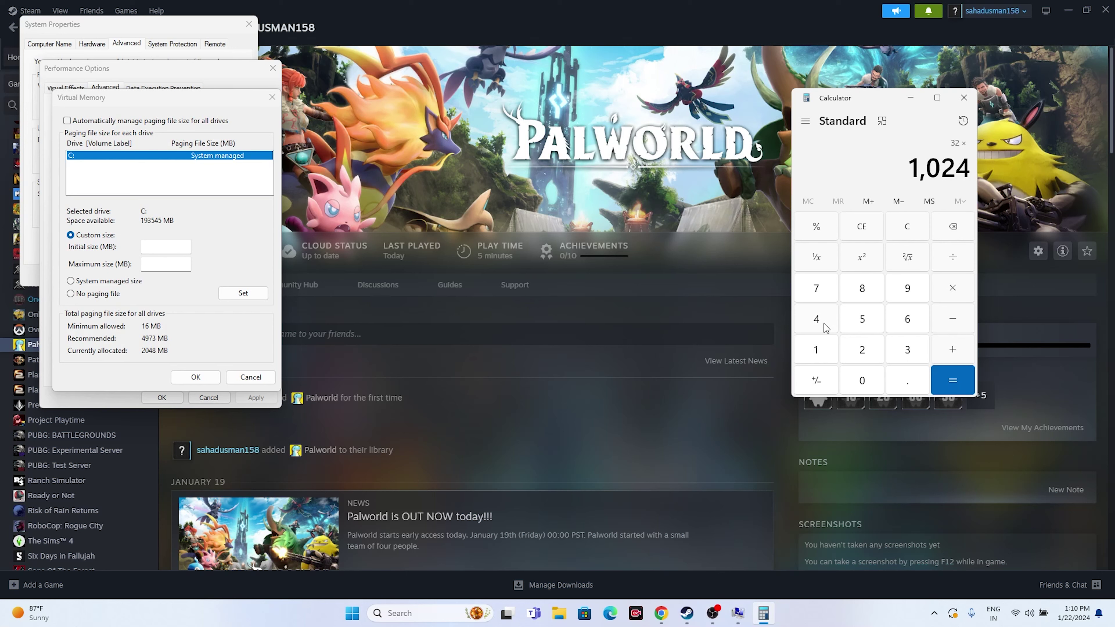
{"action": "left_click", "coordinate": [954, 387]}
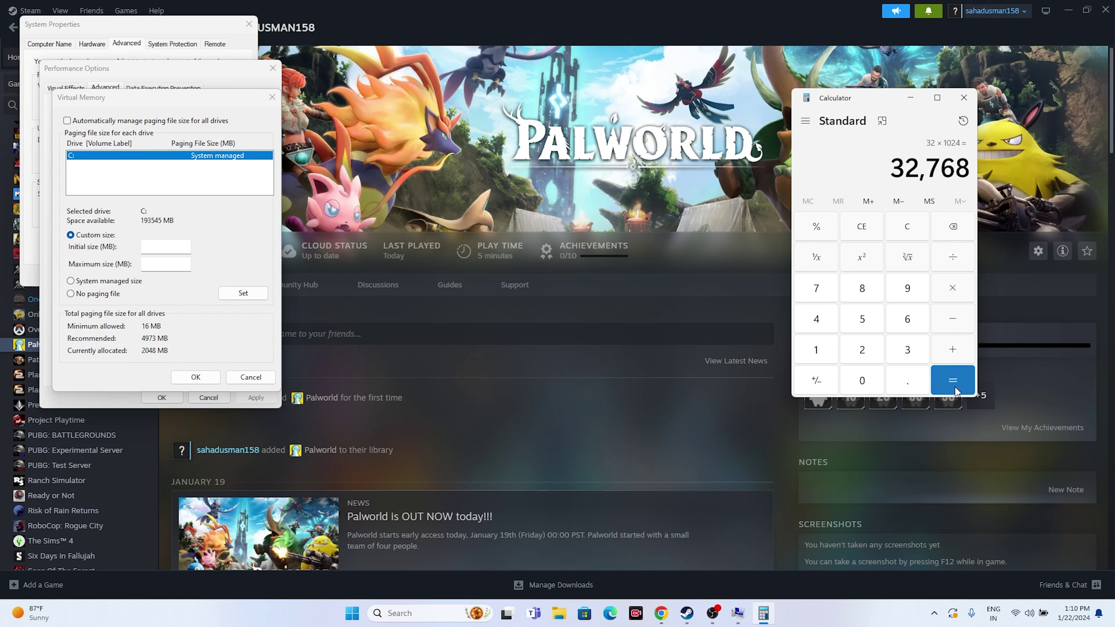
{"action": "left_click", "coordinate": [950, 295]}
{"action": "left_click", "coordinate": [832, 350]}
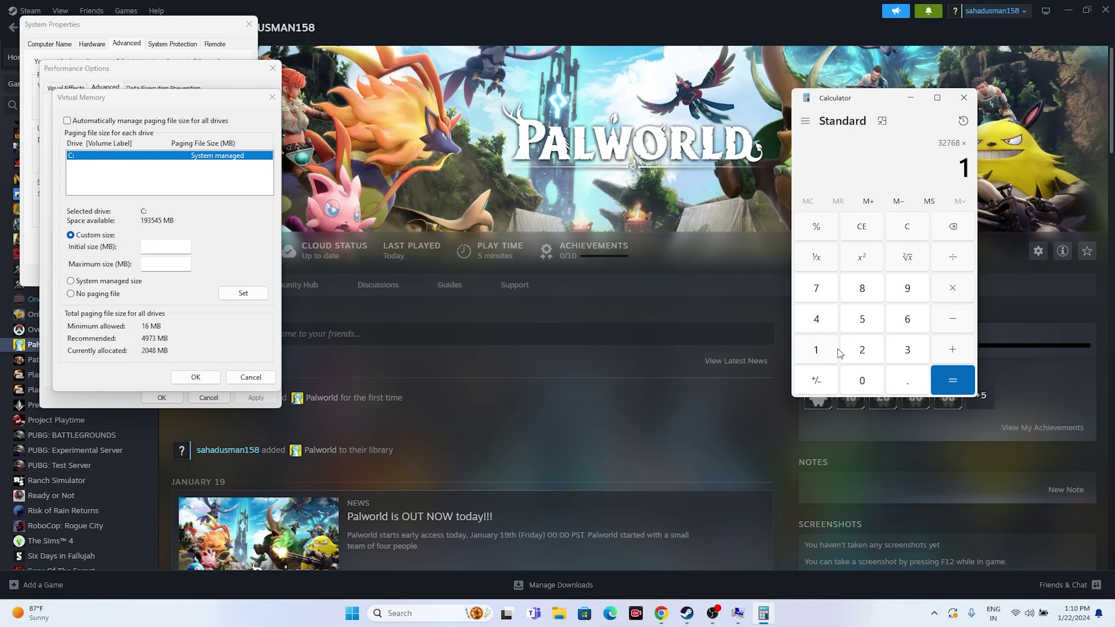
{"action": "left_click", "coordinate": [899, 381]}
{"action": "left_click", "coordinate": [873, 325]}
{"action": "left_click", "coordinate": [952, 380]}
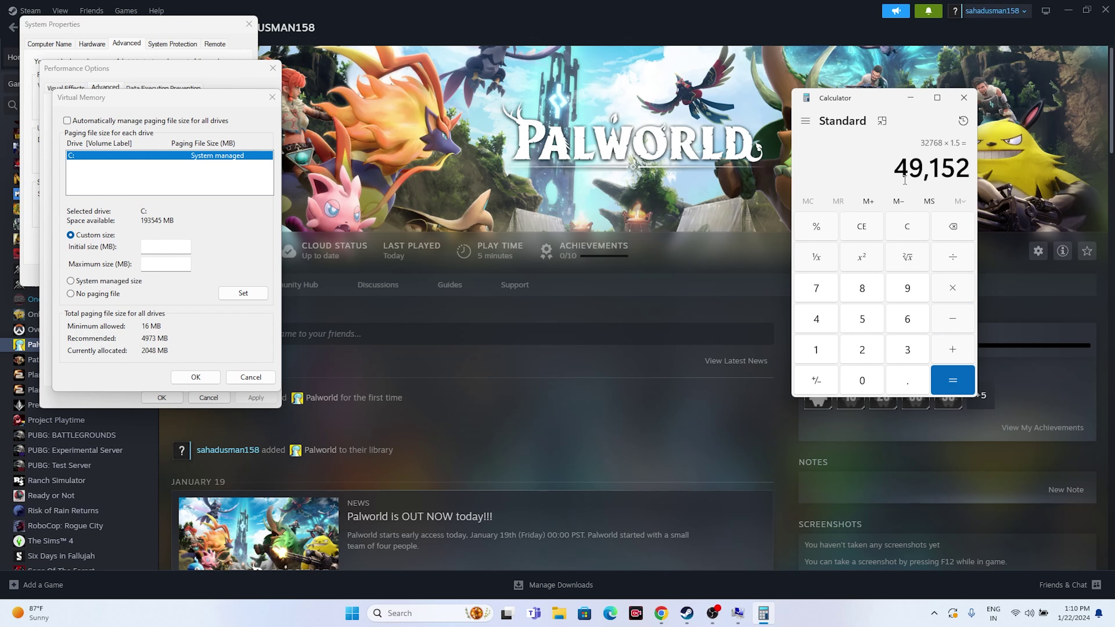
Copy the calculated result into the custom initial size for drive C:, setting it to 49,152 MB.
{"action": "left_click_drag", "start_coordinate": [896, 169], "coordinate": [966, 165]}
{"action": "right_click", "coordinate": [967, 166]}
{"action": "left_click", "coordinate": [987, 176]}
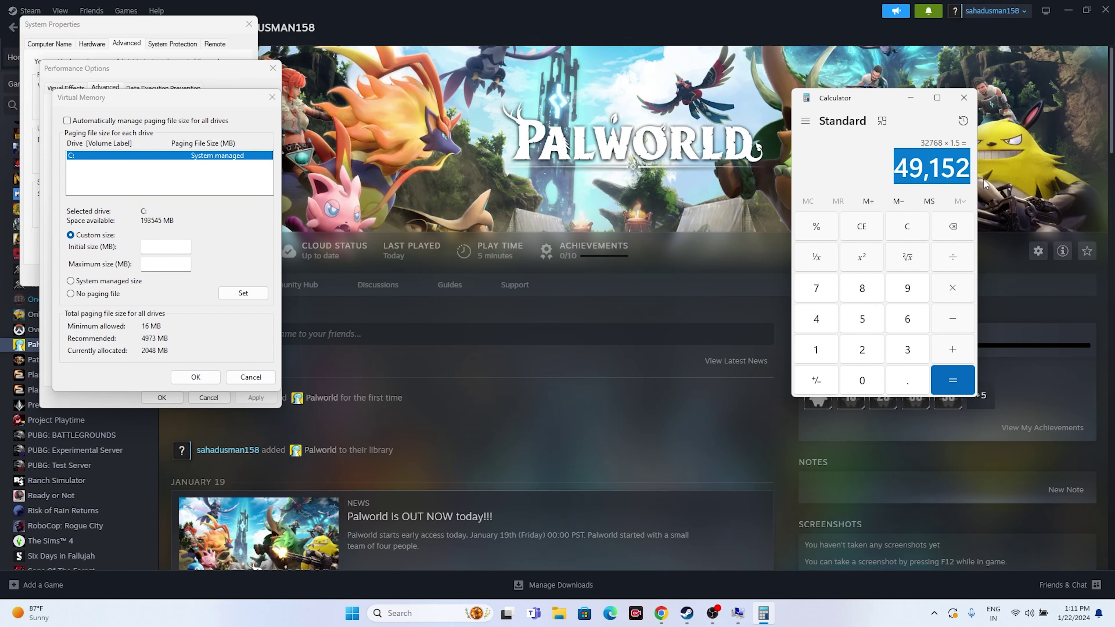
{"action": "right_click", "coordinate": [165, 248]}
{"action": "left_click", "coordinate": [196, 297]}
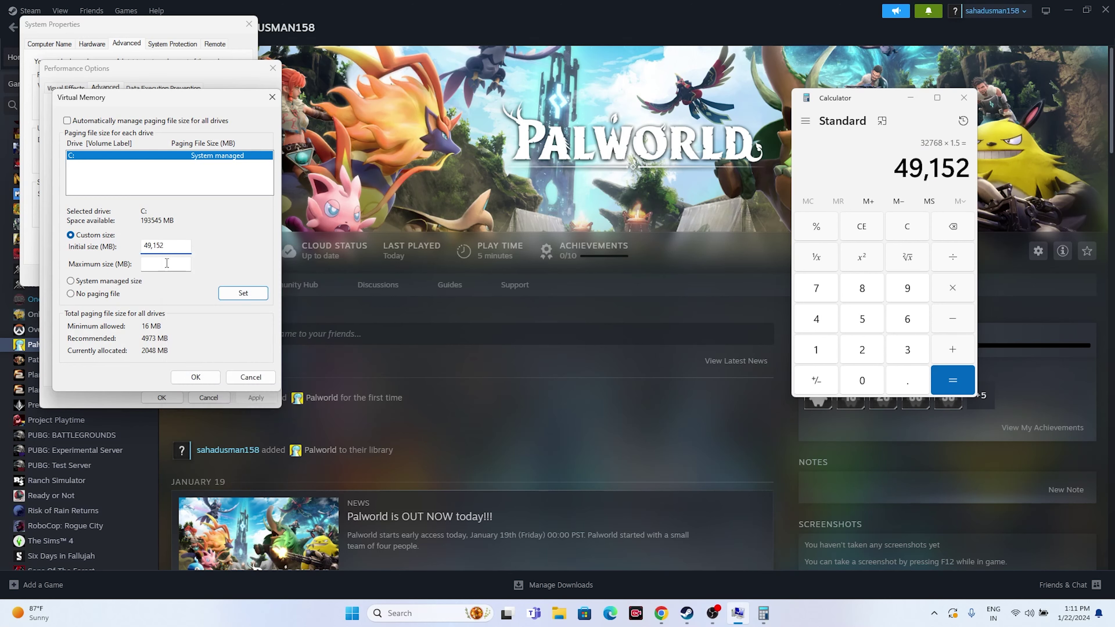
Clear the calculator and calculate the maximum paging file size as 32 × 1024 × 3.
{"action": "left_click", "coordinate": [156, 264]}
{"action": "left_click", "coordinate": [914, 229]}
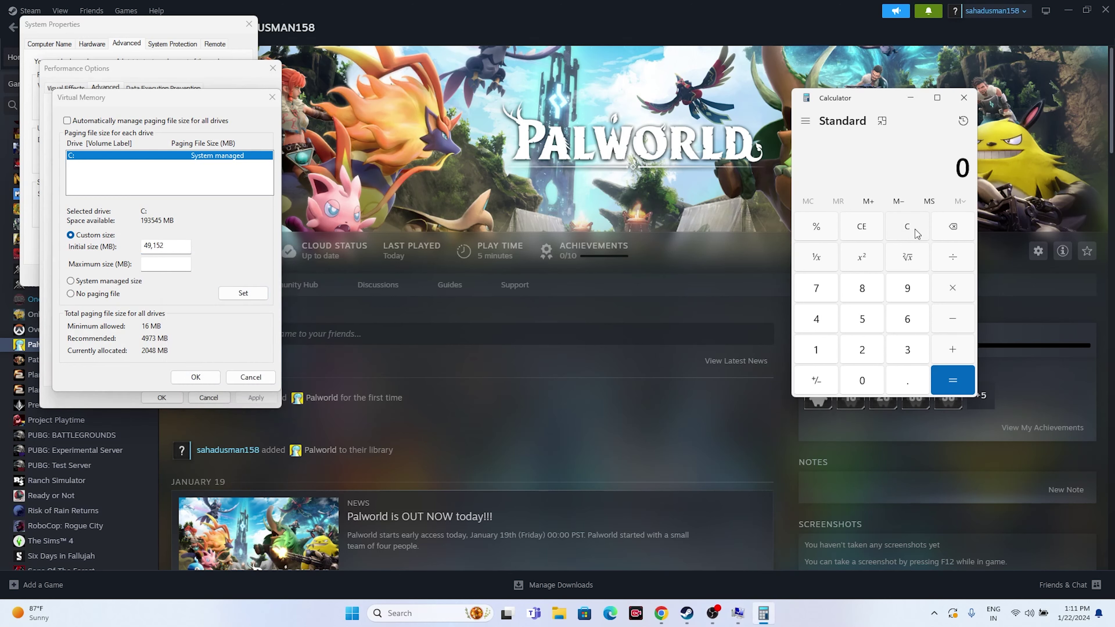
{"action": "left_click", "coordinate": [912, 355]}
{"action": "left_click", "coordinate": [869, 356]}
{"action": "left_click", "coordinate": [950, 289]}
{"action": "left_click", "coordinate": [823, 352]}
{"action": "left_click", "coordinate": [852, 381]}
{"action": "left_click", "coordinate": [860, 349]}
{"action": "left_click", "coordinate": [820, 320]}
{"action": "left_click", "coordinate": [953, 381]}
{"action": "left_click", "coordinate": [950, 290]}
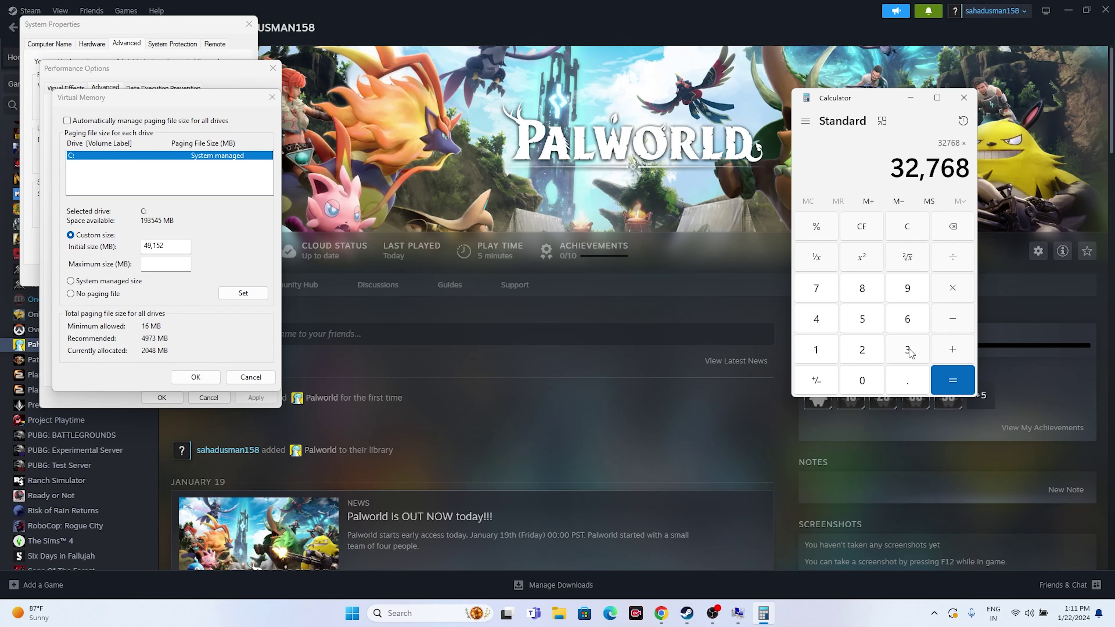
{"action": "left_click", "coordinate": [907, 350]}
{"action": "left_click", "coordinate": [953, 380]}
Copy the new result into the custom maximum size for drive C:, setting it to 98,304 MB.
{"action": "left_click_drag", "start_coordinate": [894, 164], "coordinate": [971, 166]}
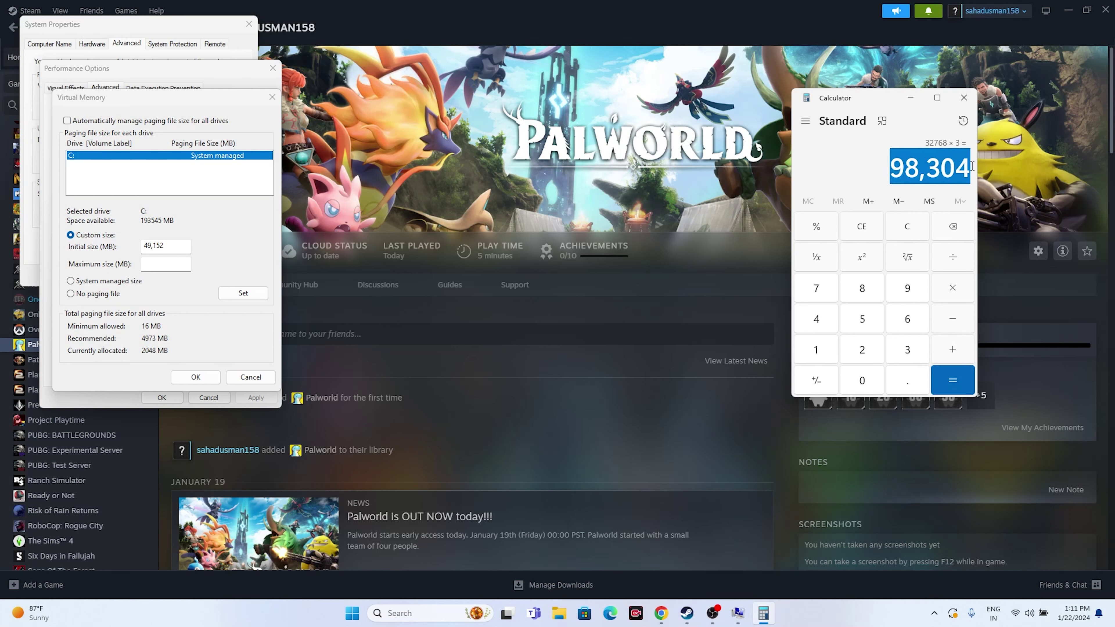
{"action": "right_click", "coordinate": [965, 168]}
{"action": "left_click", "coordinate": [960, 180]}
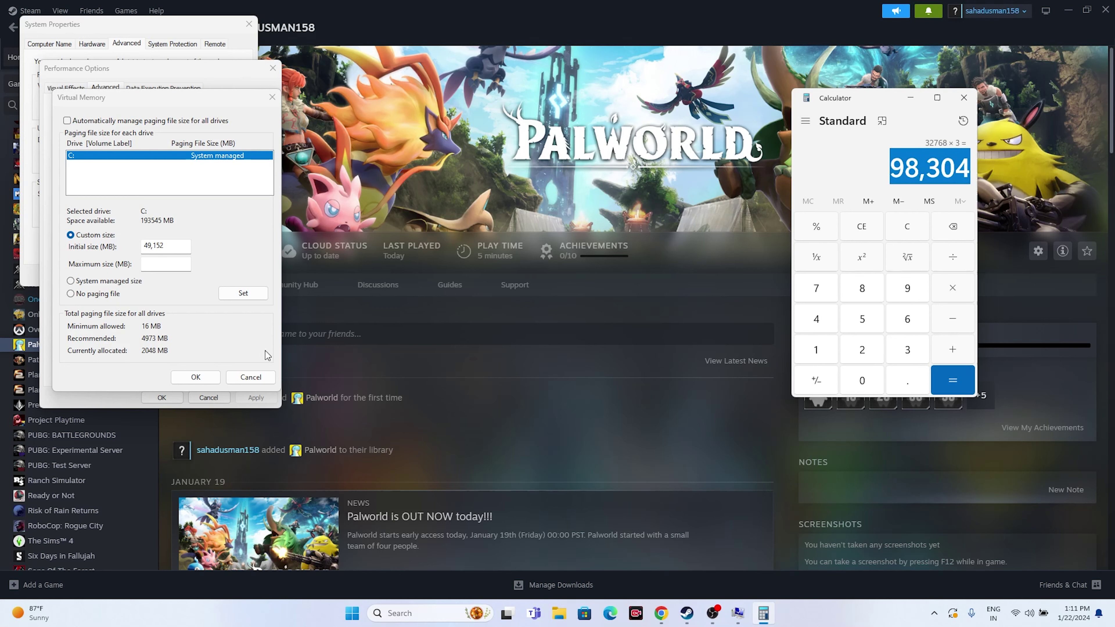
{"action": "right_click", "coordinate": [162, 264]}
{"action": "left_click", "coordinate": [188, 315]}
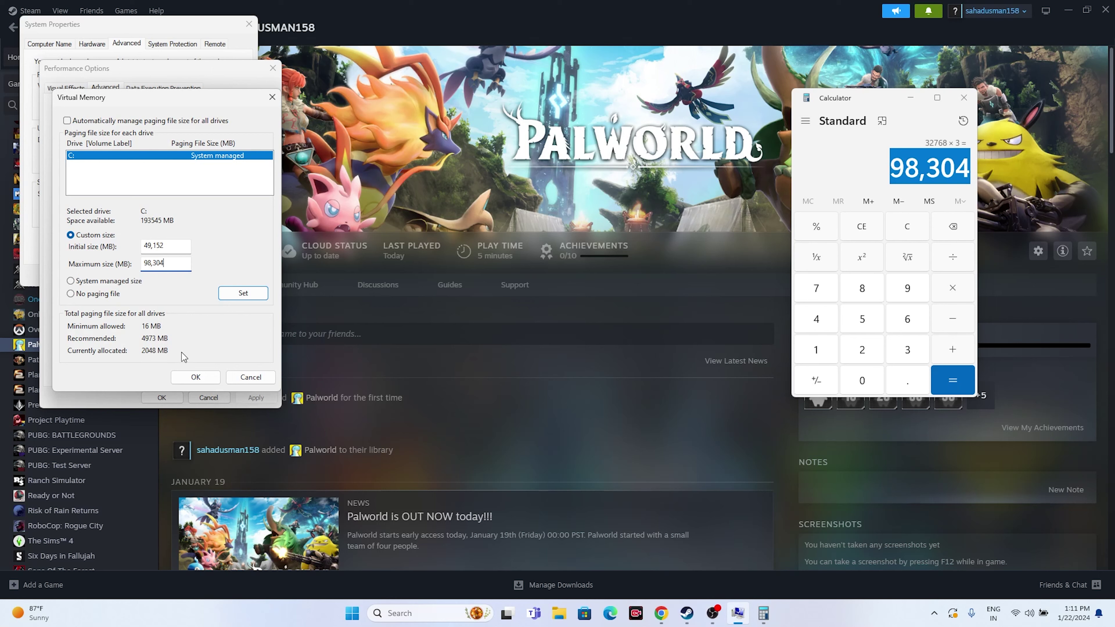
Accept the Virtual Memory and Performance Options settings, and close System Properties and Calculator.
{"action": "left_click", "coordinate": [195, 377]}
{"action": "left_click", "coordinate": [161, 397]}
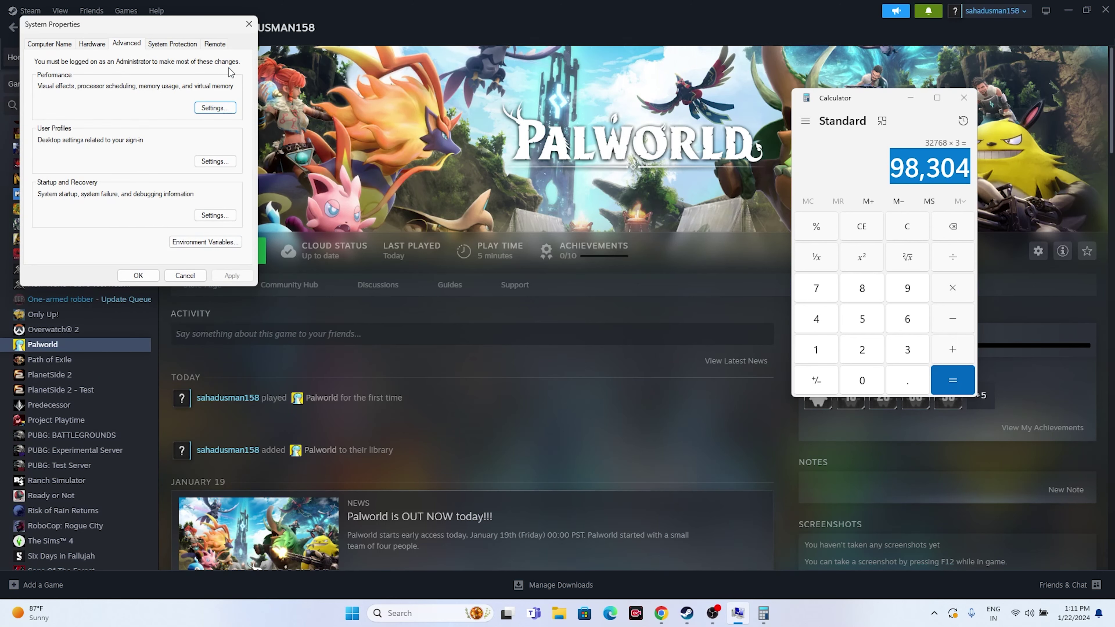
{"action": "left_click", "coordinate": [249, 24]}
{"action": "left_click", "coordinate": [963, 97]}
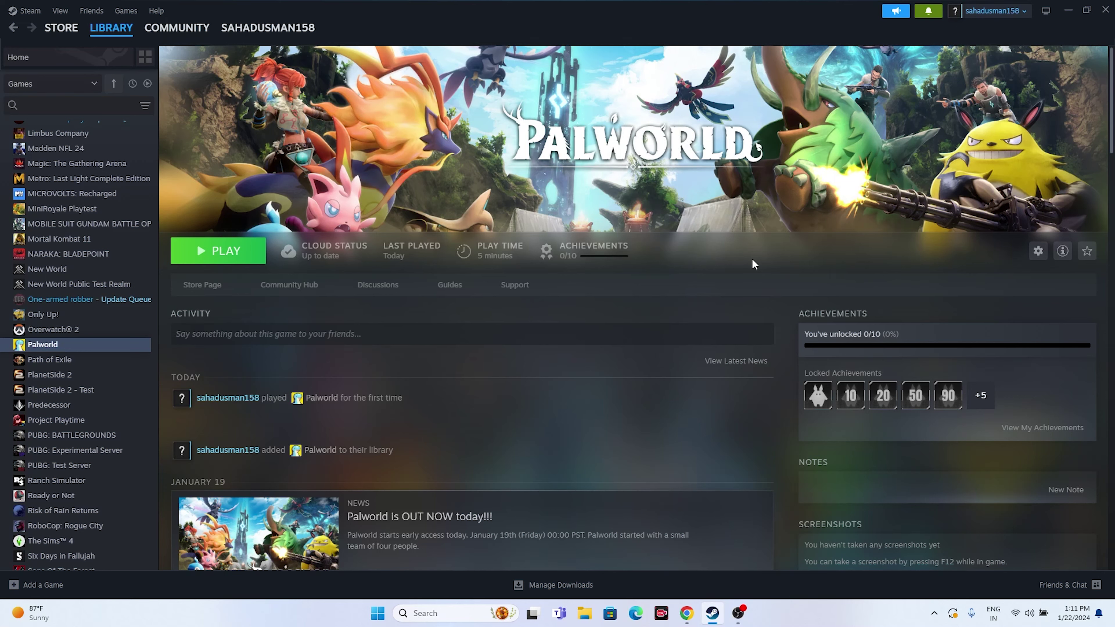
Check the Windows Update page in Settings for pending updates, and close Settings.
{"action": "left_click", "coordinate": [432, 612]}
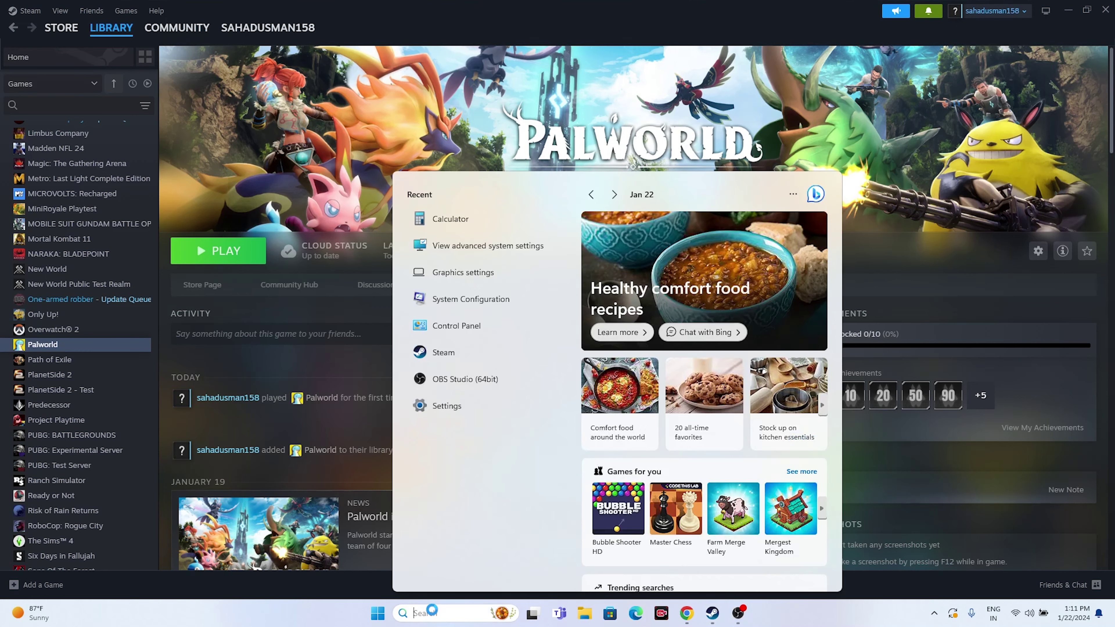
{"action": "left_click", "coordinate": [439, 406]}
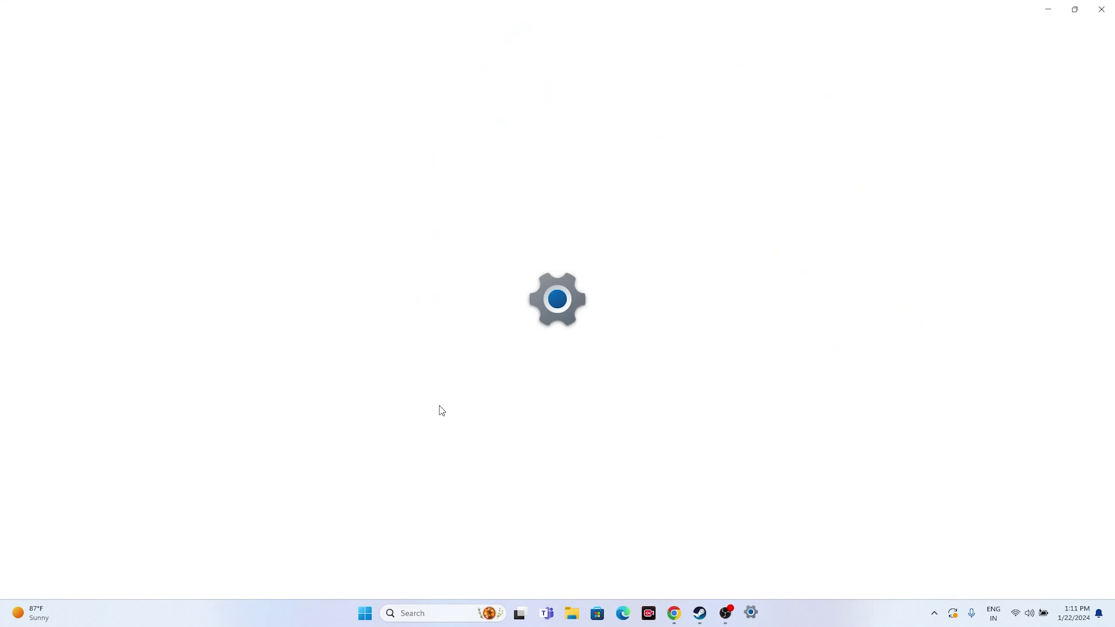
{"action": "left_click", "coordinate": [97, 380]}
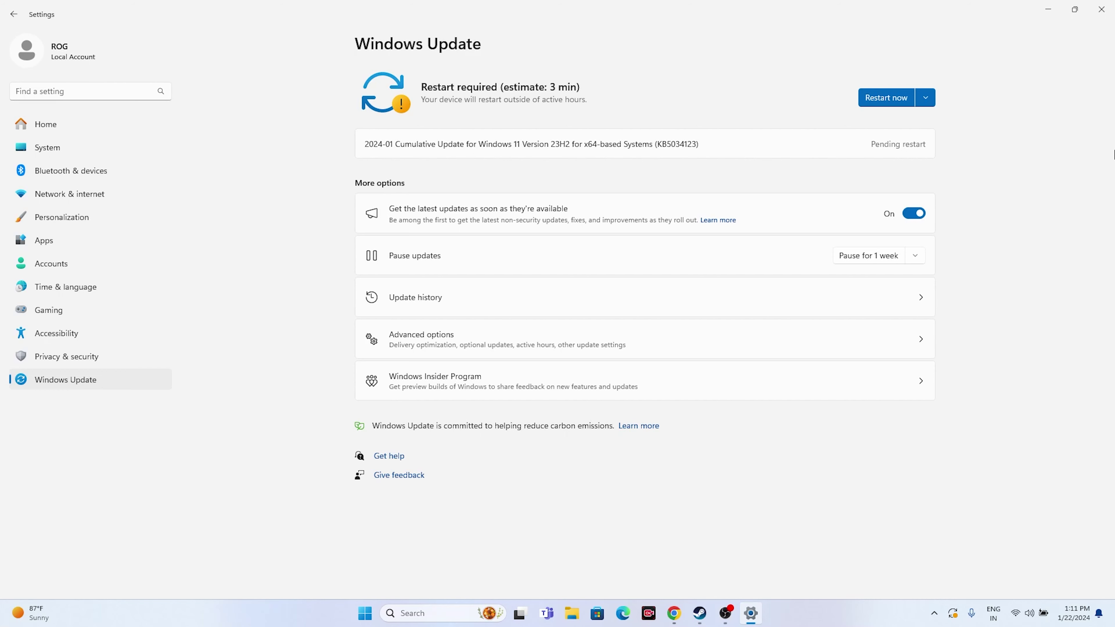
{"action": "left_click", "coordinate": [1101, 9]}
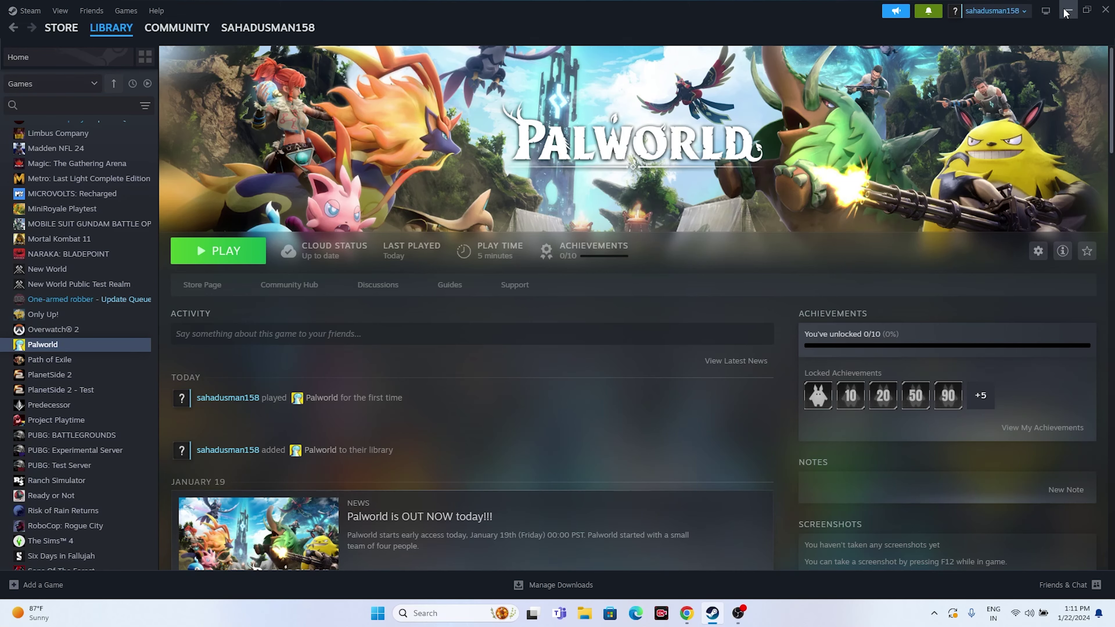
Switch to Chrome and view the Manual Driver Search form on NVIDIA's GeForce Drivers page.
{"action": "left_click", "coordinate": [712, 613]}
{"action": "left_click", "coordinate": [686, 613]}
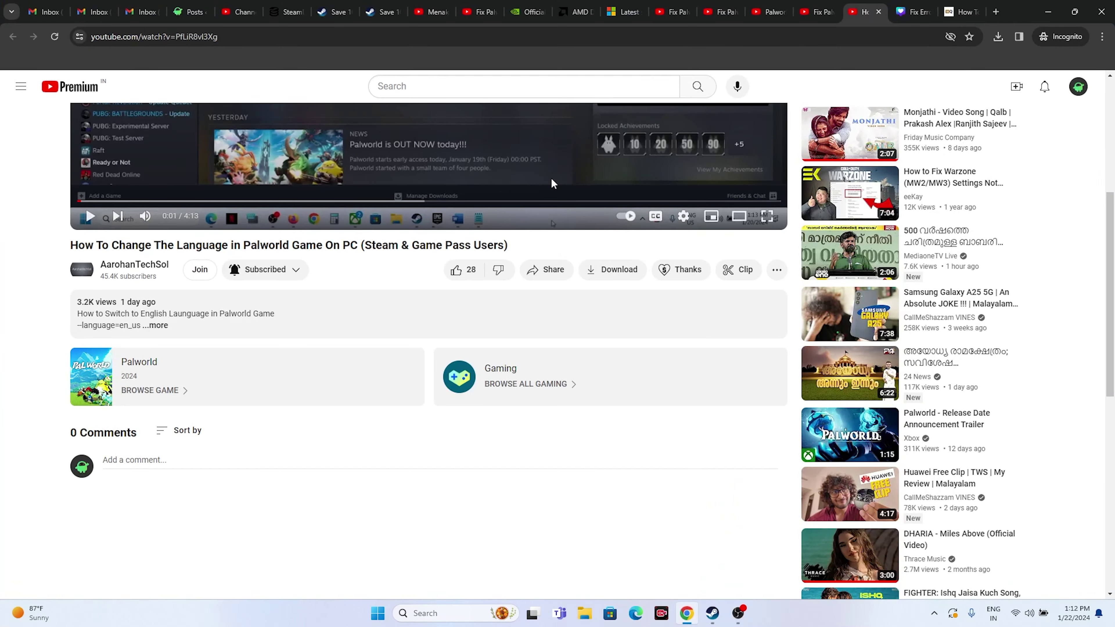
{"action": "left_click", "coordinate": [529, 11]}
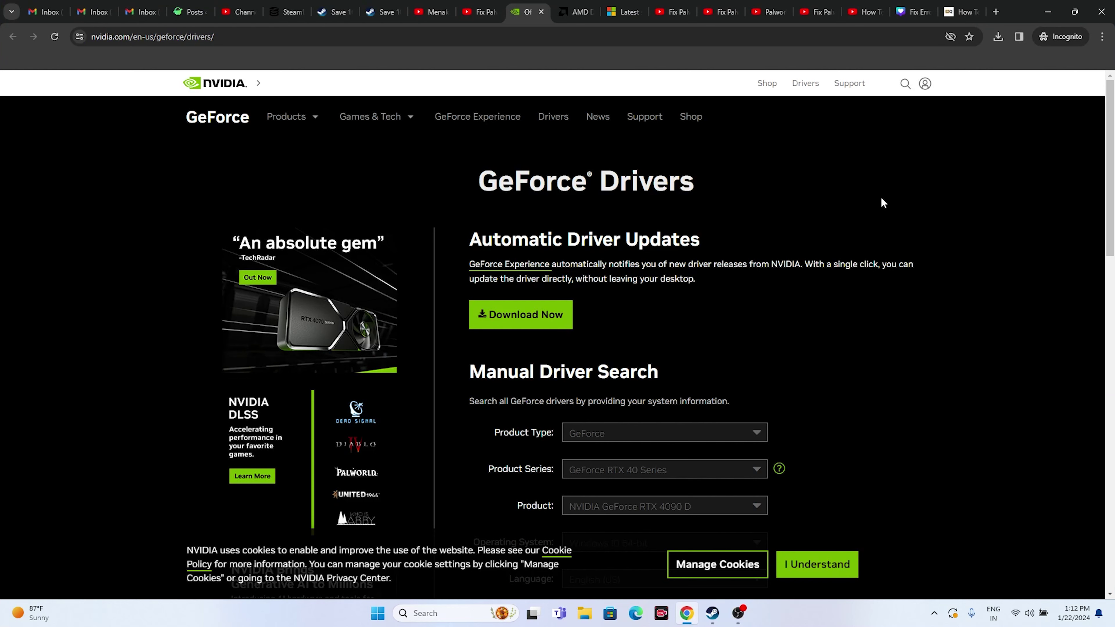
{"action": "scroll", "coordinate": [1000, 196], "scroll_direction": "down", "scroll_amount": 5}
{"action": "scroll", "coordinate": [1000, 196], "scroll_direction": "up", "scroll_amount": 3}
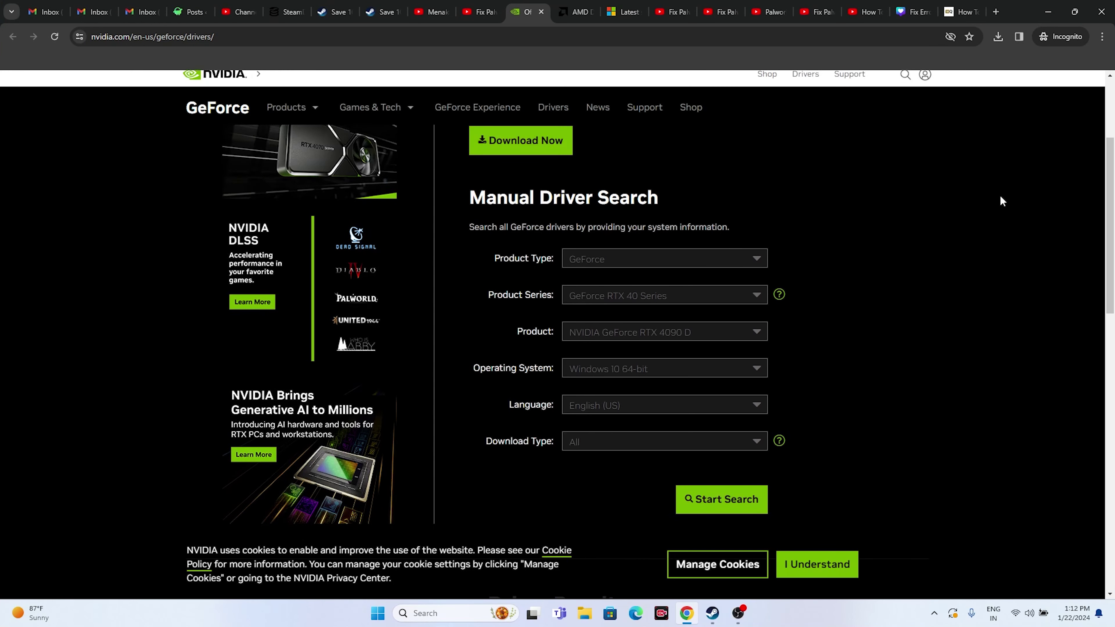
{"action": "scroll", "coordinate": [999, 201], "scroll_direction": "down", "scroll_amount": 2}
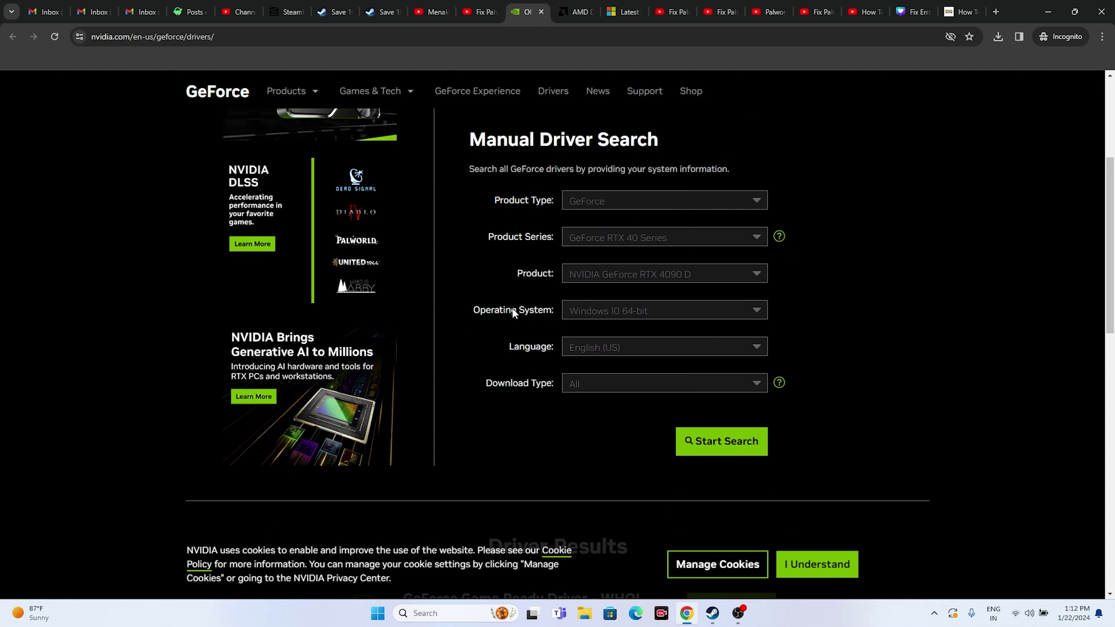
Examine the versions and release dates of the GeForce Game Ready Driver - WHQL entries in the driver results.
{"action": "scroll", "coordinate": [480, 241], "scroll_direction": "down", "scroll_amount": 6}
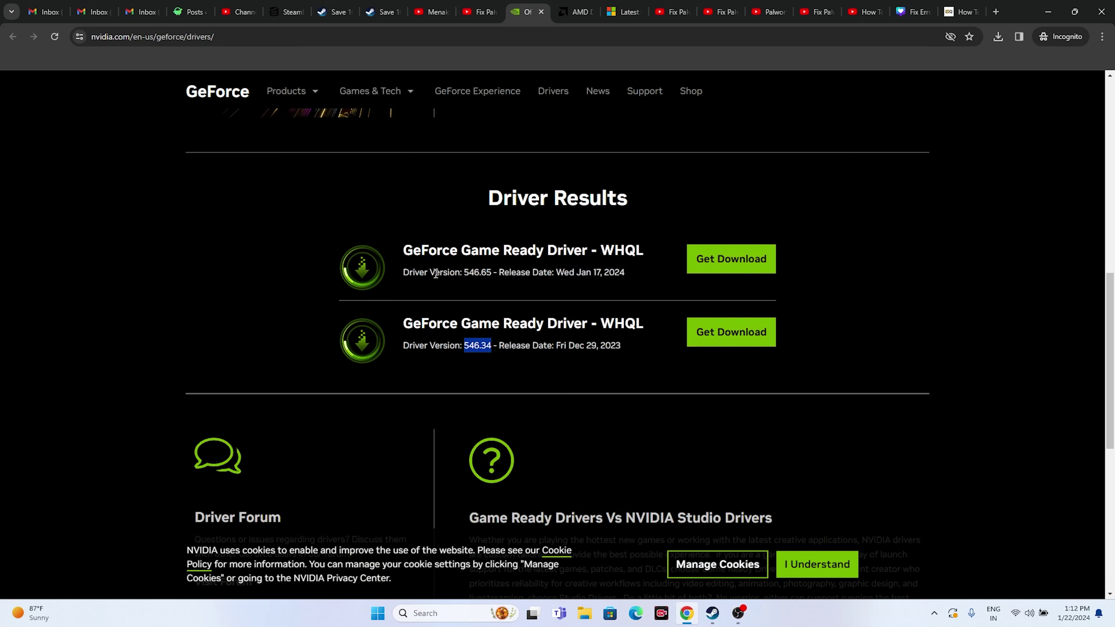
{"action": "scroll", "coordinate": [811, 249], "scroll_direction": "up", "scroll_amount": 3}
{"action": "scroll", "coordinate": [627, 276], "scroll_direction": "down", "scroll_amount": 3}
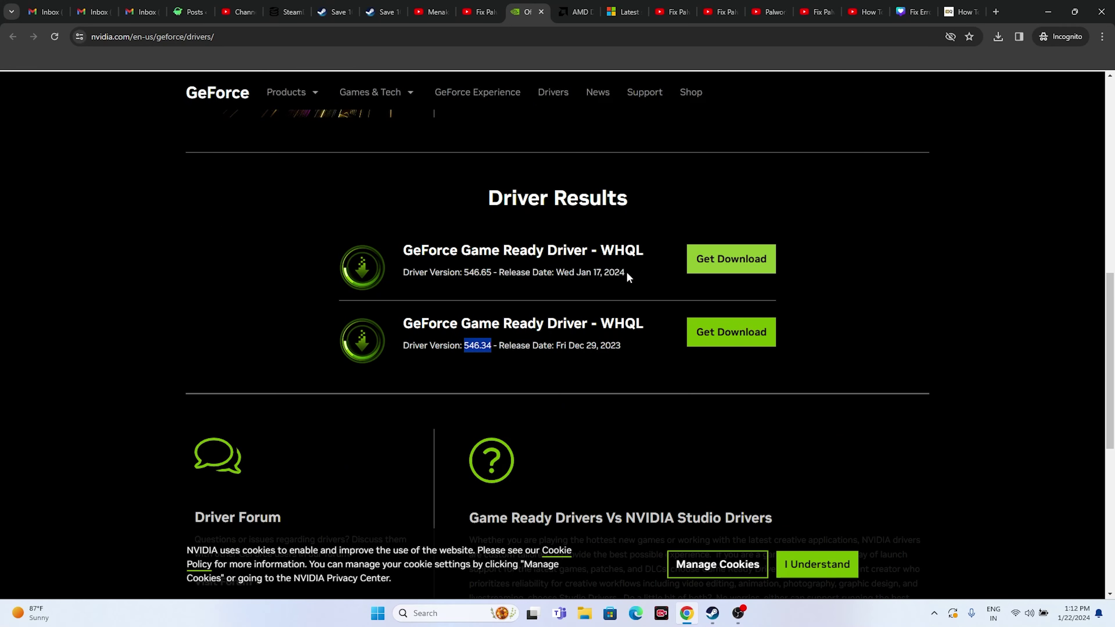
{"action": "left_click_drag", "start_coordinate": [402, 268], "coordinate": [489, 267]}
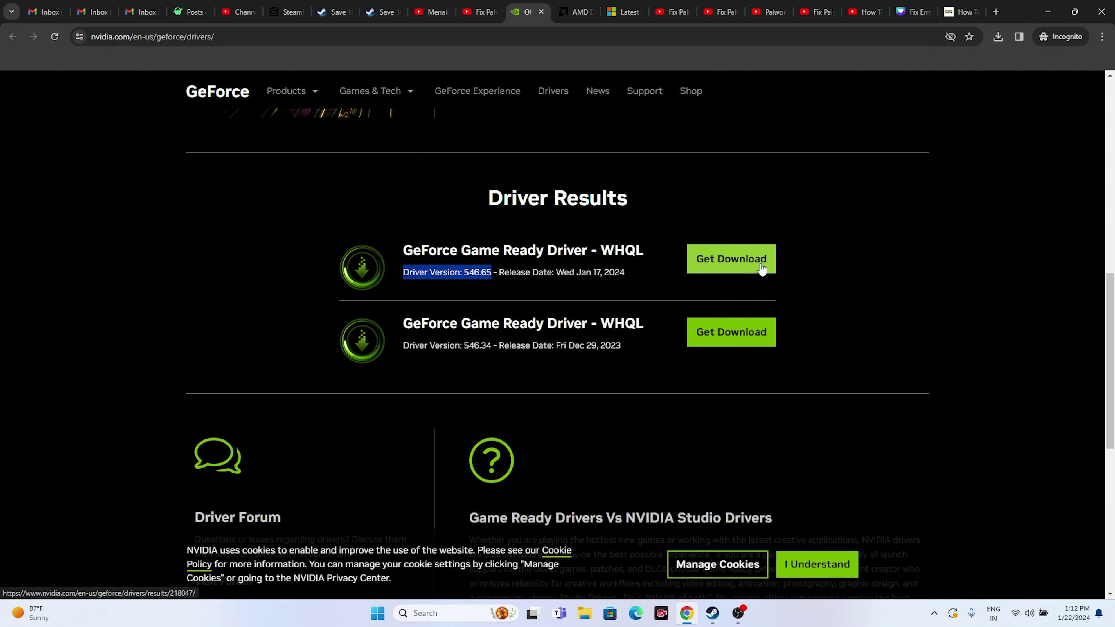
{"action": "left_click", "coordinate": [489, 354]}
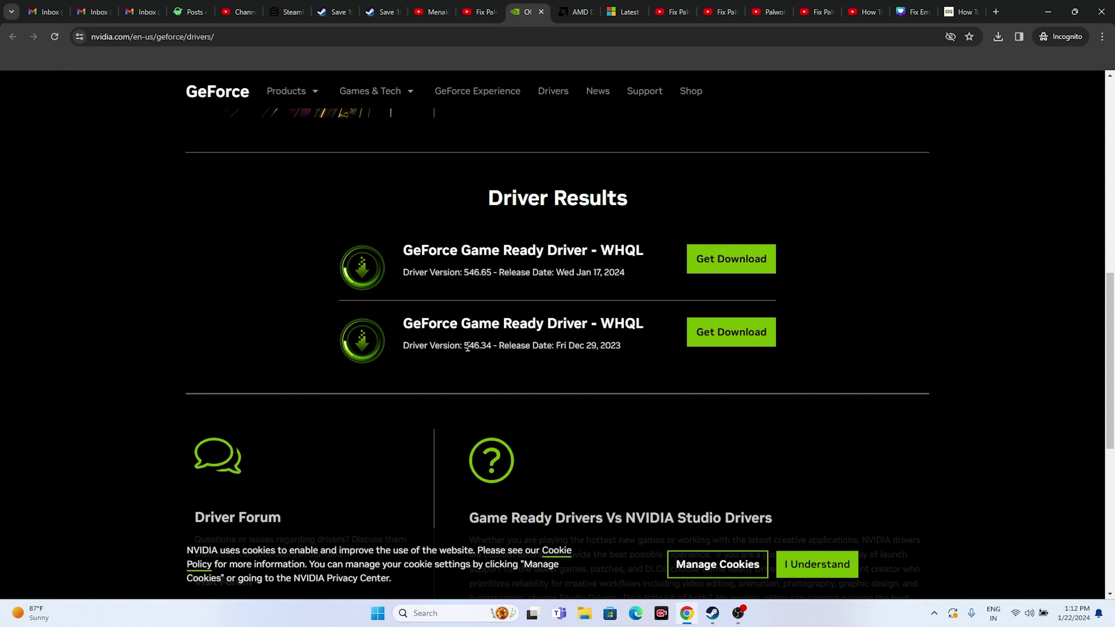
{"action": "left_click_drag", "start_coordinate": [464, 346], "coordinate": [492, 346]}
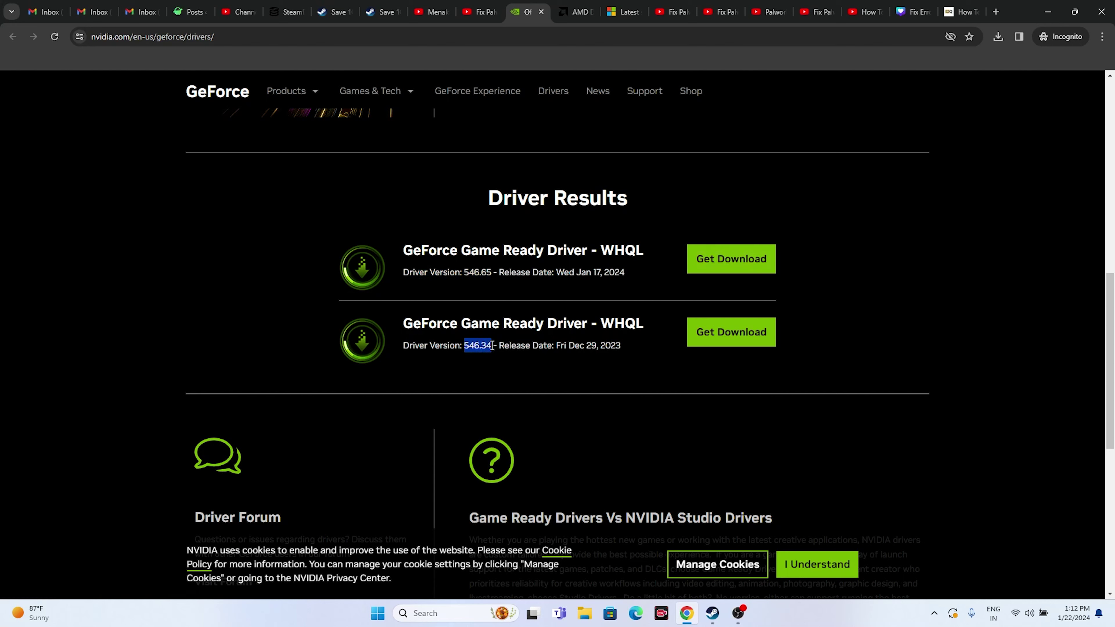
{"action": "left_click", "coordinate": [592, 346]}
{"action": "left_click_drag", "start_coordinate": [593, 346], "coordinate": [621, 346]}
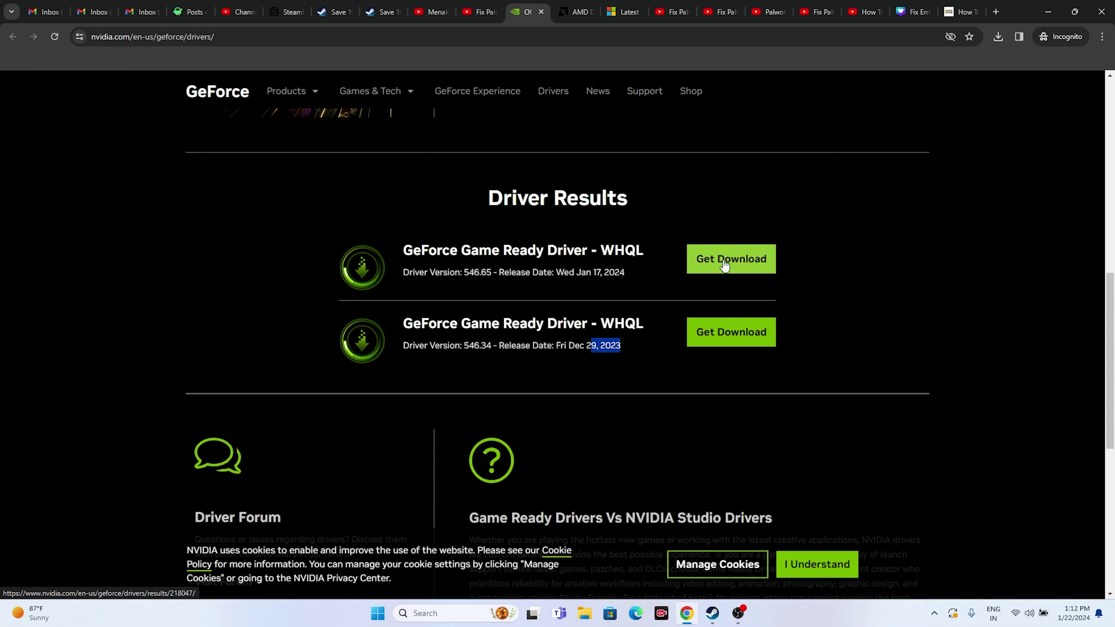
On AMD's support page, submit the selected AMD Radeon RX 7600S and view its Windows driver editions.
{"action": "left_click", "coordinate": [575, 12]}
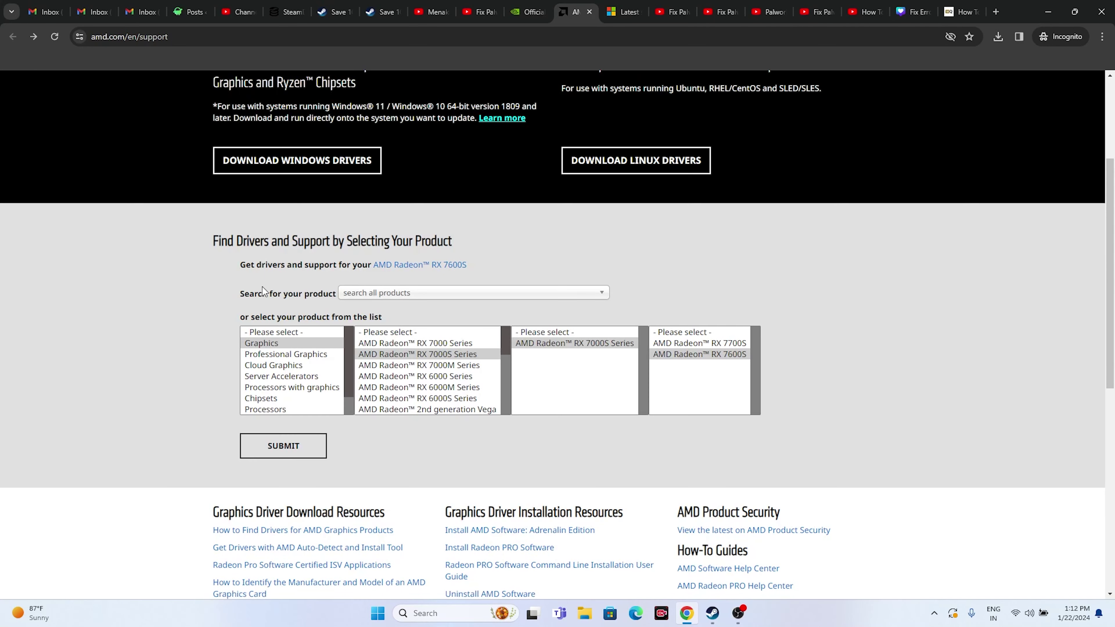
{"action": "scroll", "coordinate": [262, 287], "scroll_direction": "down", "scroll_amount": 3}
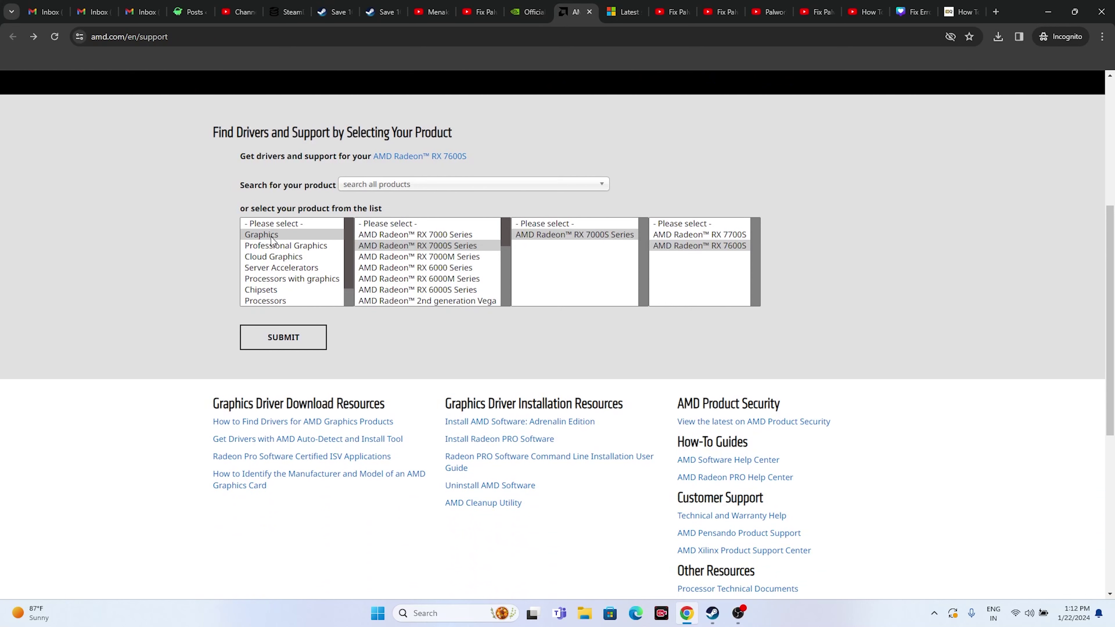
{"action": "left_click", "coordinate": [307, 339]}
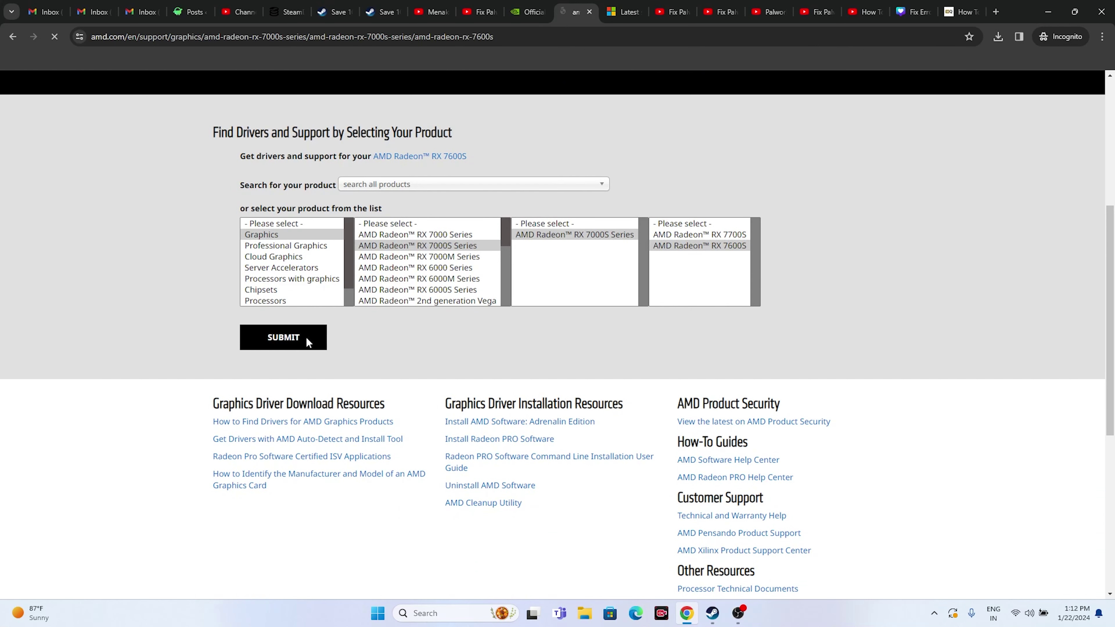
{"action": "scroll", "coordinate": [92, 178], "scroll_direction": "down", "scroll_amount": 4}
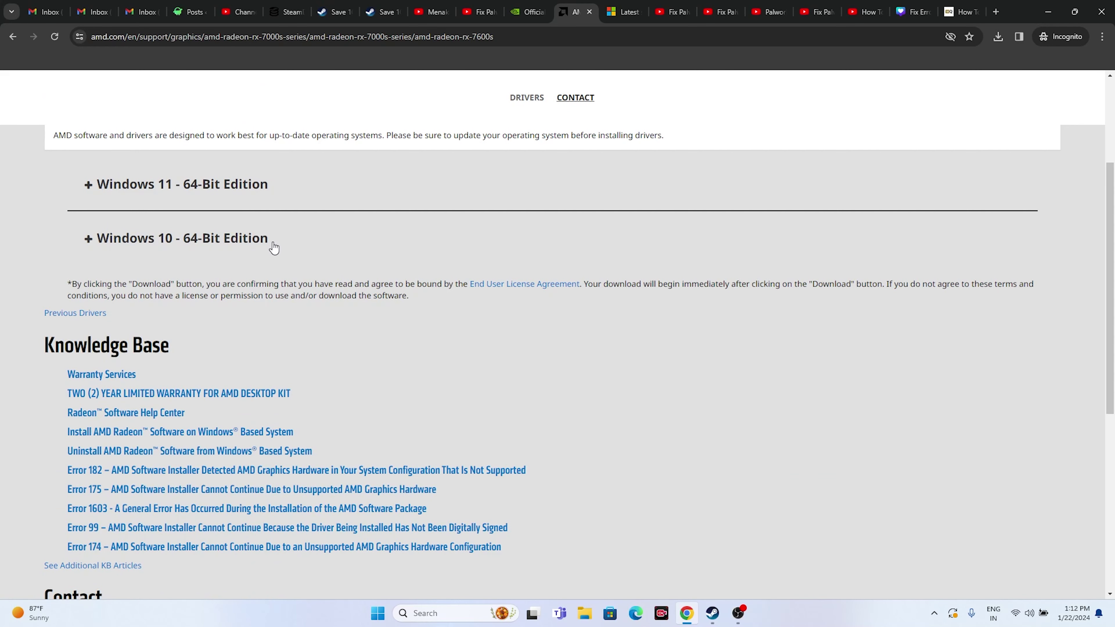
View the X86 and X64 download links on Microsoft's Visual C++ Redistributable latest supported downloads page.
{"action": "left_click", "coordinate": [613, 5]}
{"action": "left_click_drag", "start_coordinate": [543, 219], "coordinate": [311, 190]}
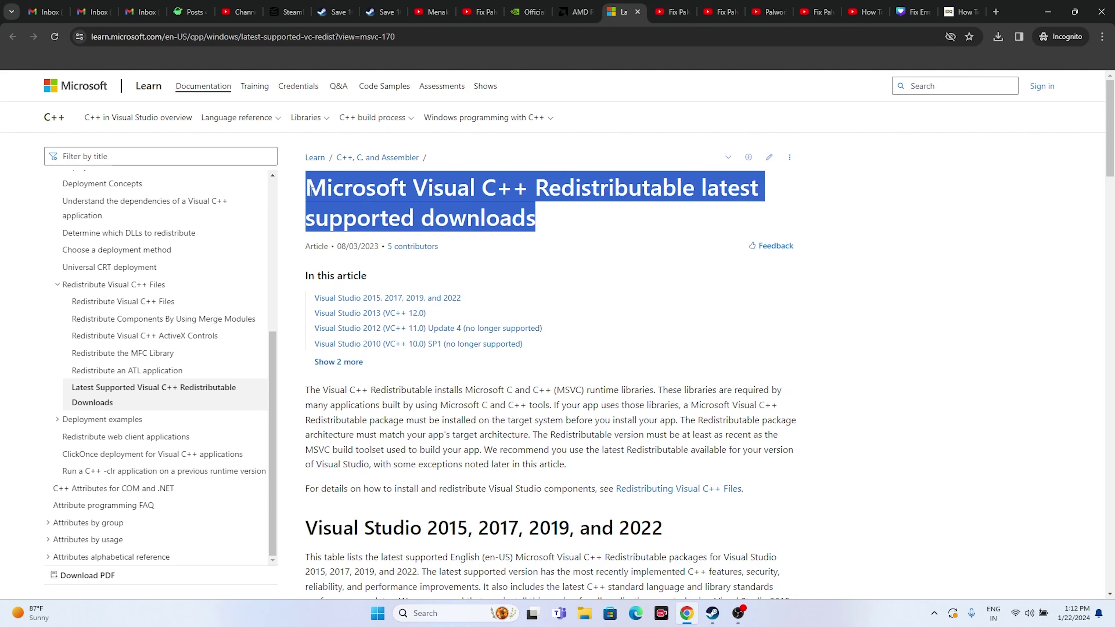
{"action": "left_click", "coordinate": [648, 224]}
{"action": "scroll", "coordinate": [471, 227], "scroll_direction": "down", "scroll_amount": 10}
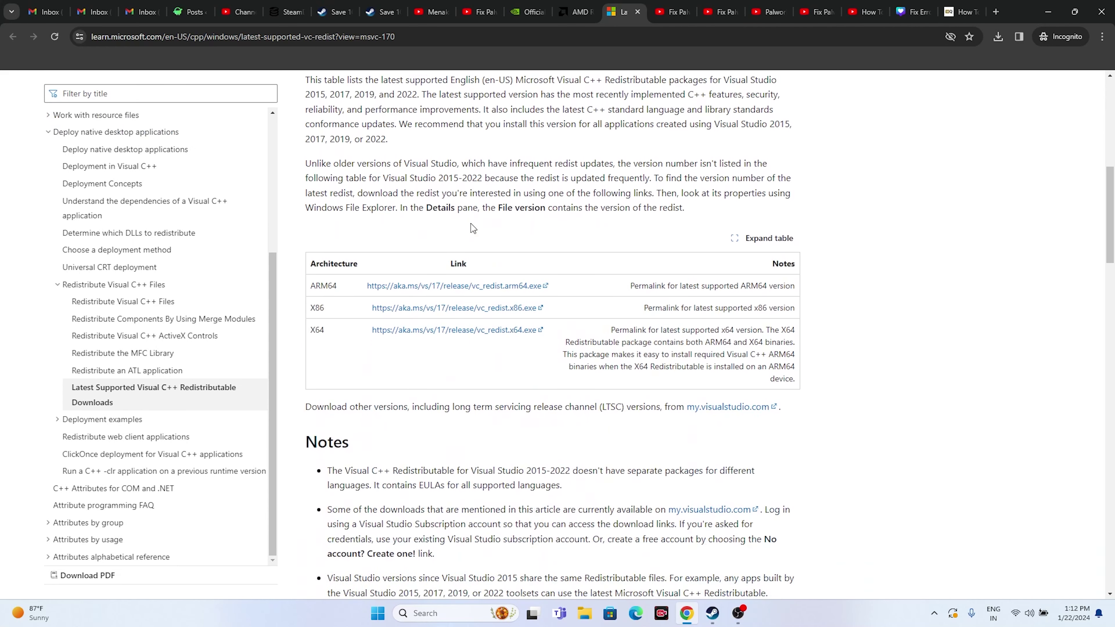
{"action": "scroll", "coordinate": [472, 228], "scroll_direction": "down", "scroll_amount": 1}
{"action": "left_click_drag", "start_coordinate": [309, 286], "coordinate": [325, 286]}
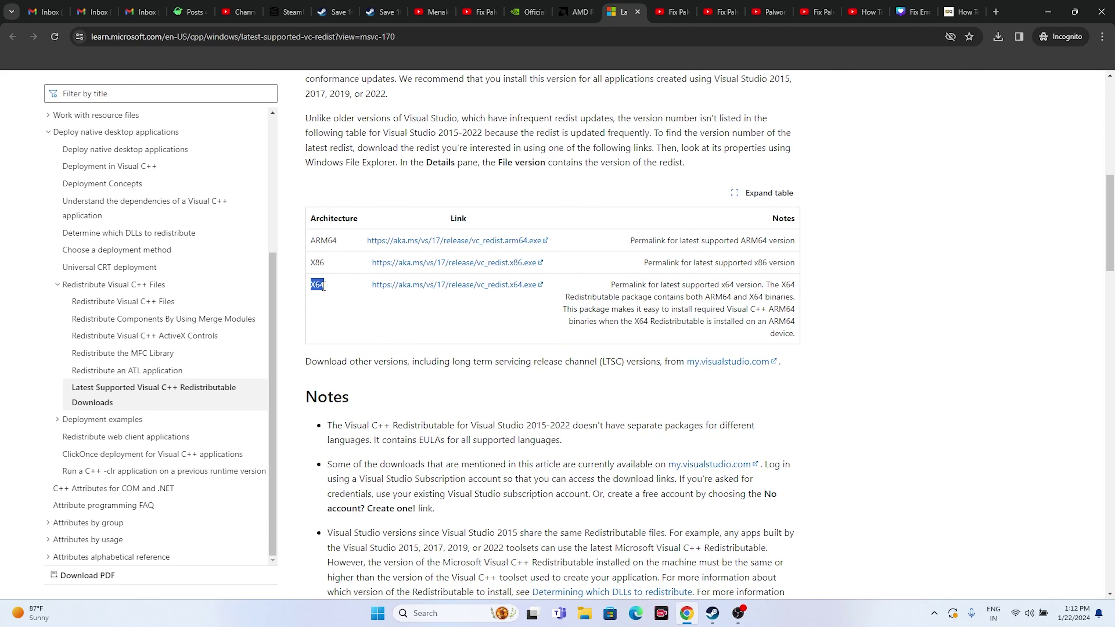
{"action": "left_click", "coordinate": [325, 281]}
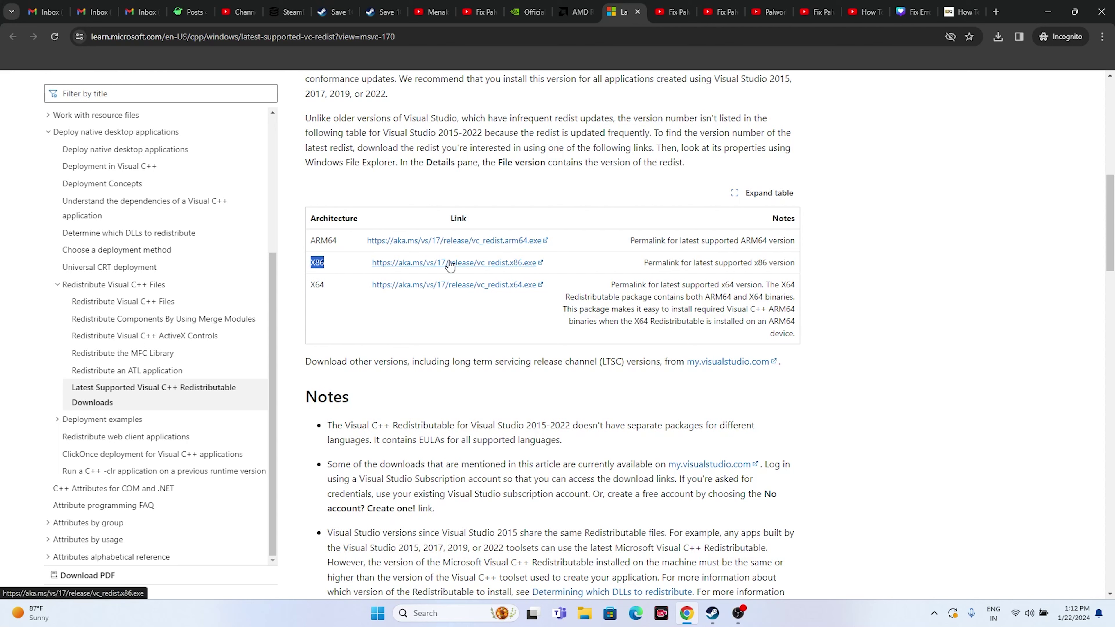
{"action": "left_click", "coordinate": [413, 313]}
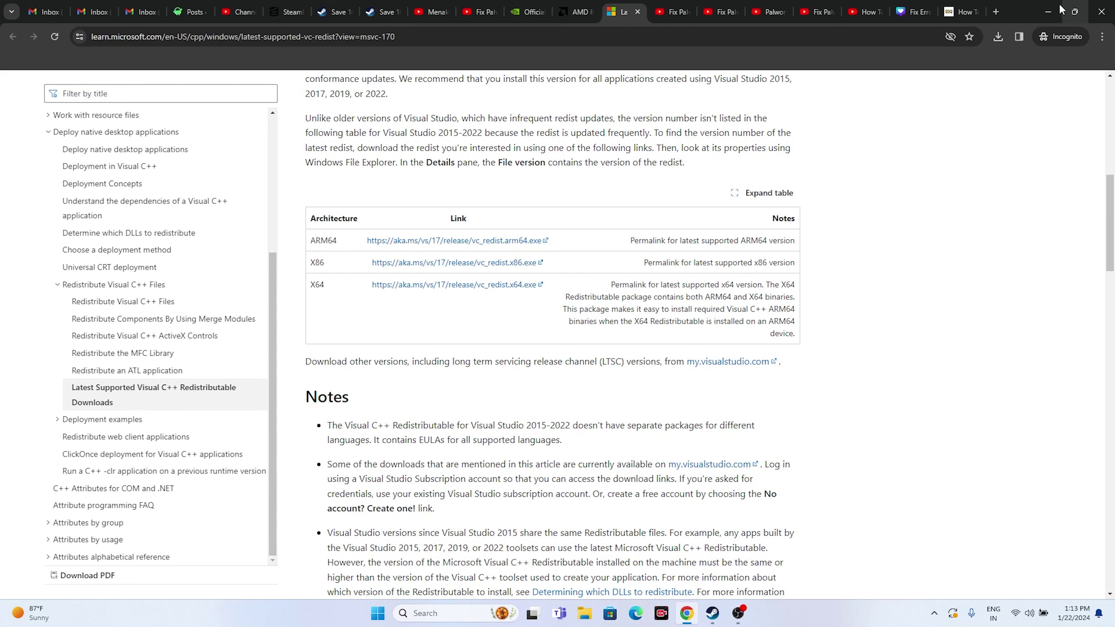
Minimize Chrome, switch to Steam, view Palworld's management options in the library, and dismiss them.
{"action": "left_click", "coordinate": [1047, 12]}
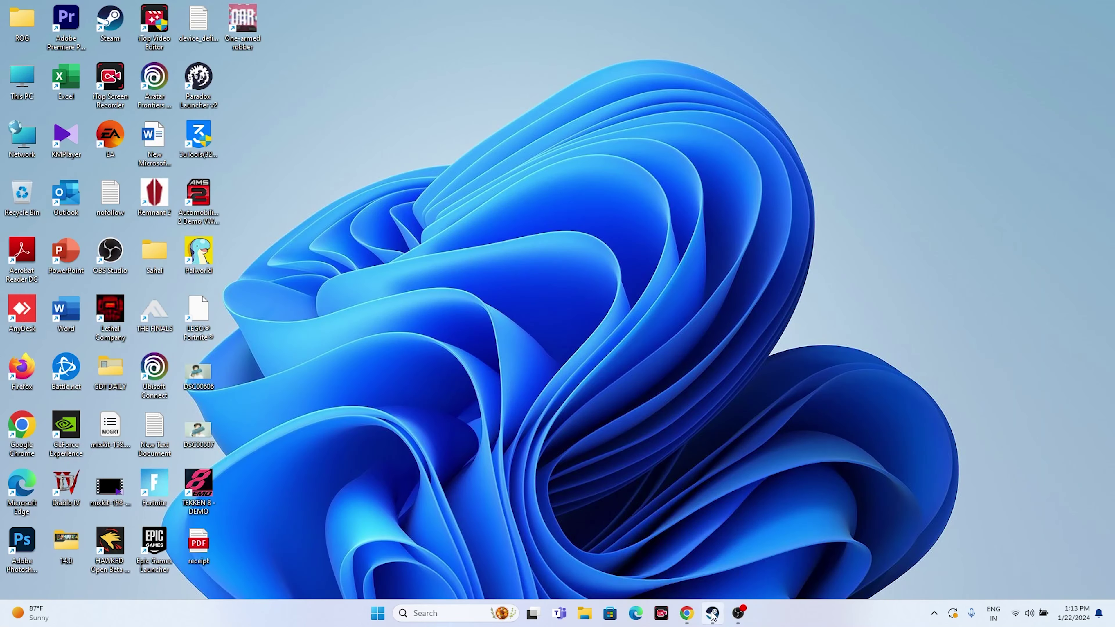
{"action": "left_click", "coordinate": [712, 613]}
{"action": "right_click", "coordinate": [68, 346]}
{"action": "mouse_move", "coordinate": [99, 414]}
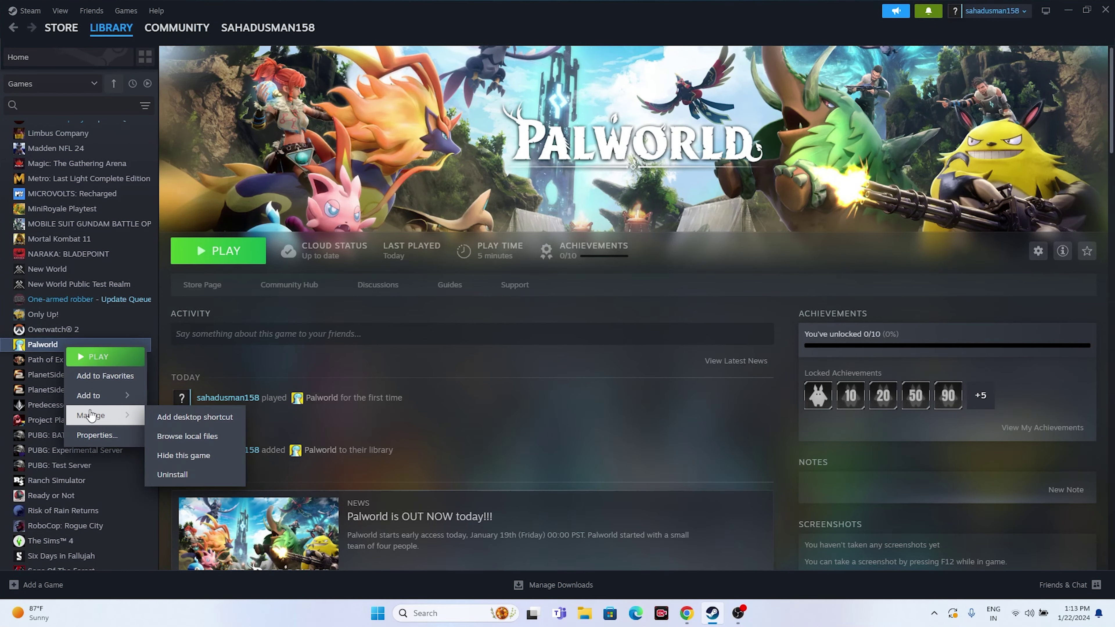
{"action": "left_click", "coordinate": [467, 451]}
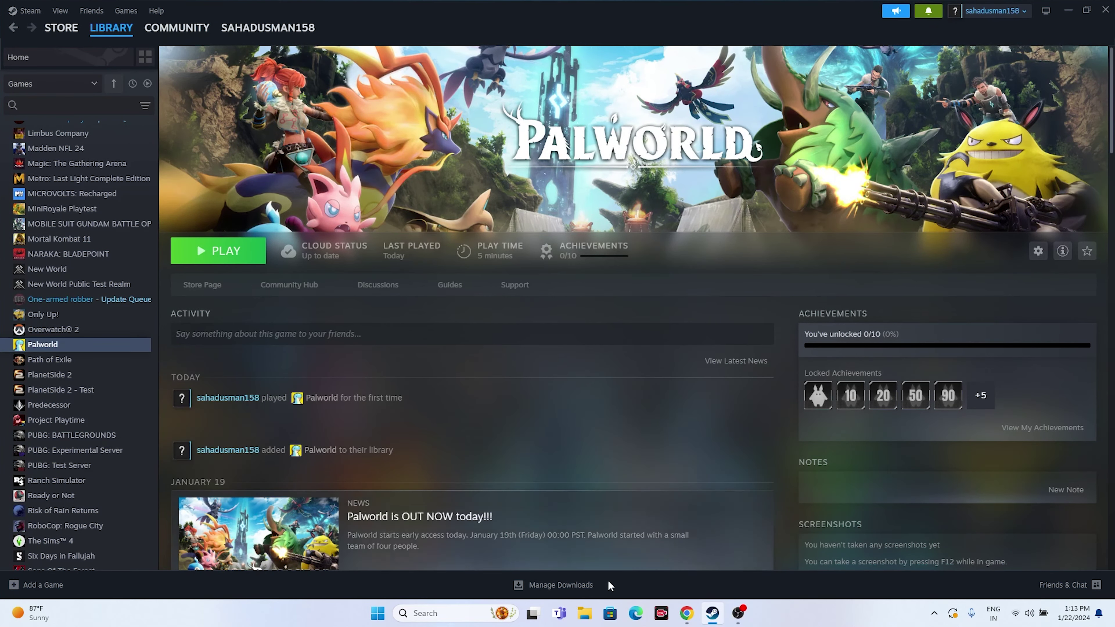
Check the drives listed under This PC in File Explorer, and close the window.
{"action": "left_click", "coordinate": [581, 614]}
{"action": "left_click", "coordinate": [58, 407]}
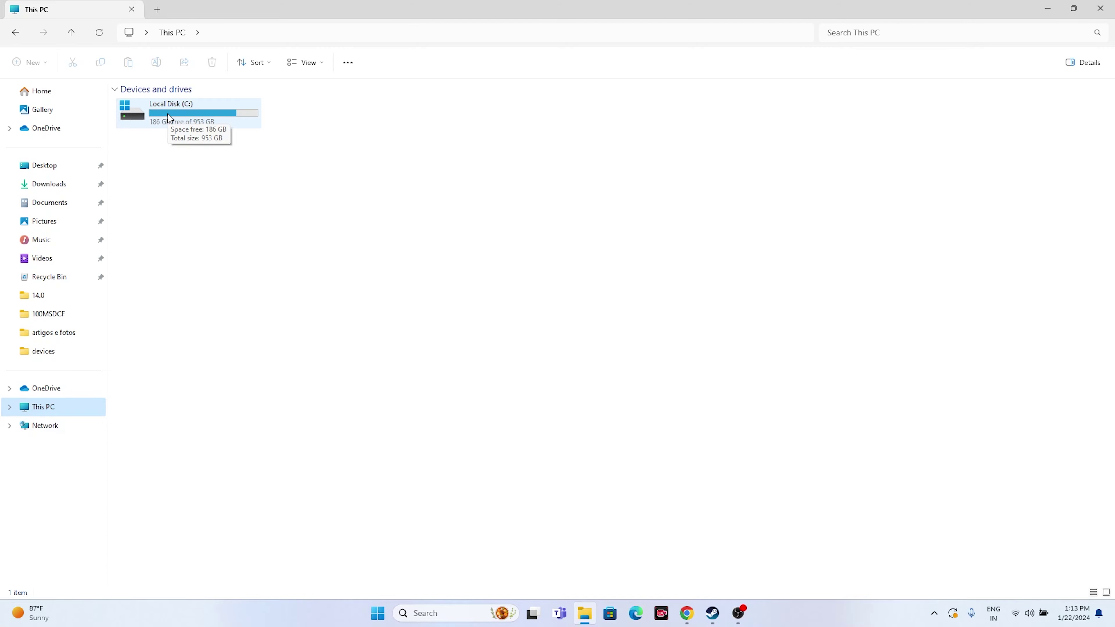
{"action": "left_click", "coordinate": [1102, 8]}
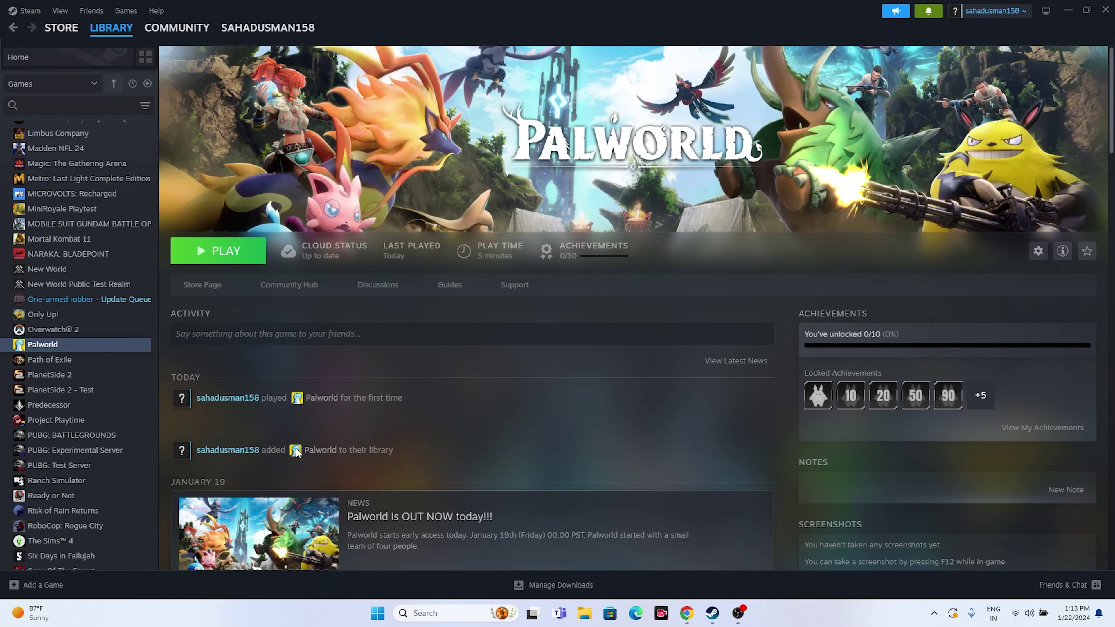
Verify the integrity of Palworld's game files from its installed files properties, and close the properties.
{"action": "right_click", "coordinate": [52, 346]}
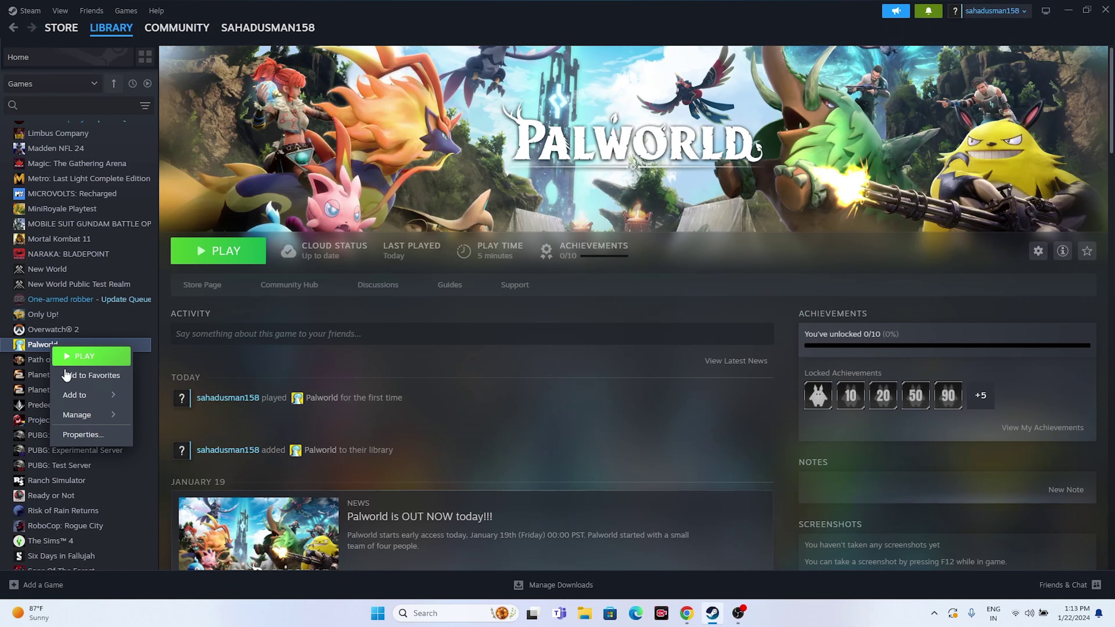
{"action": "left_click", "coordinate": [81, 434]}
{"action": "left_click", "coordinate": [351, 223]}
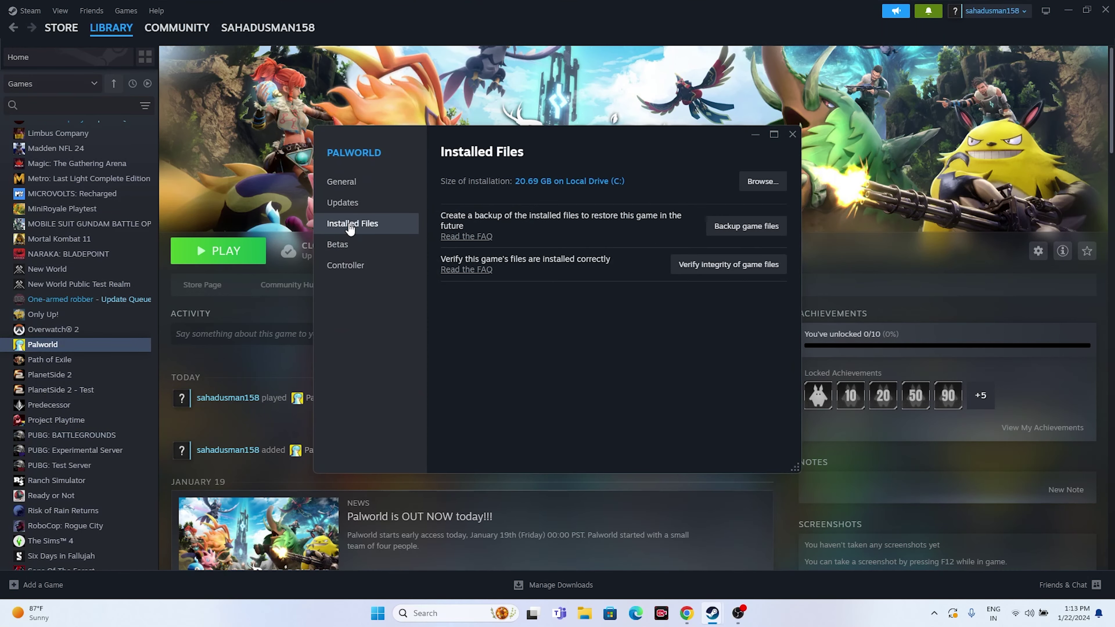
{"action": "left_click", "coordinate": [719, 267]}
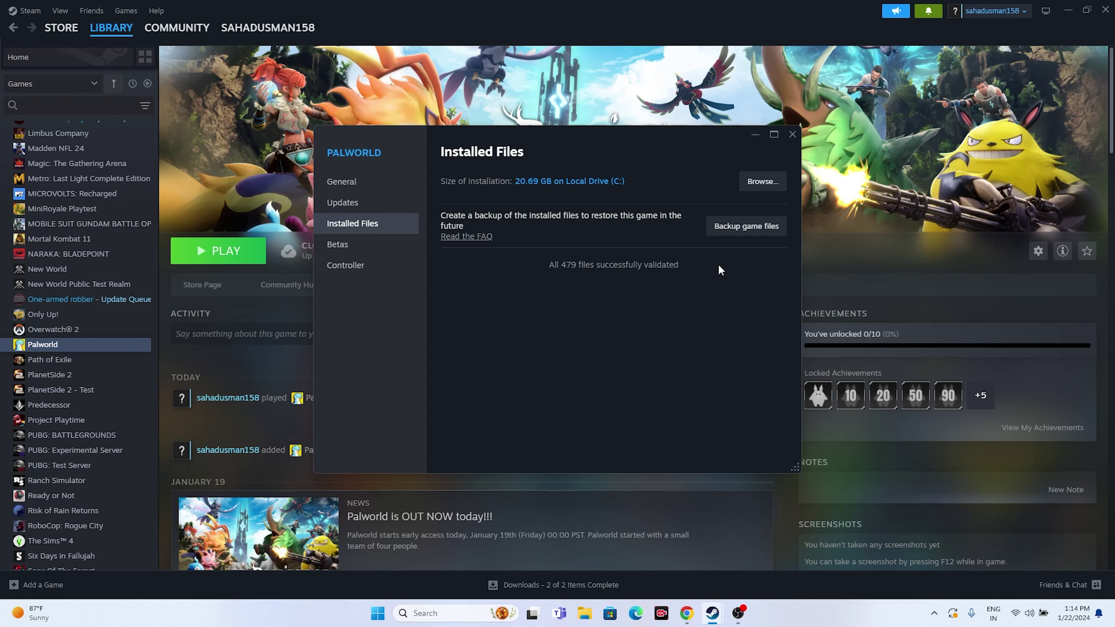
{"action": "left_click", "coordinate": [792, 134]}
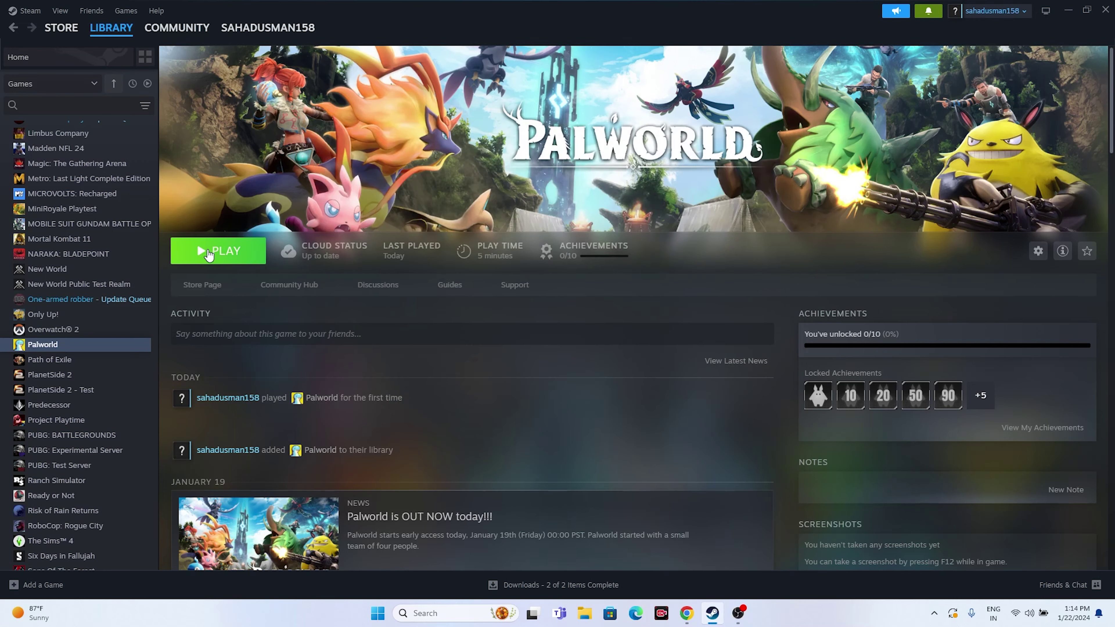